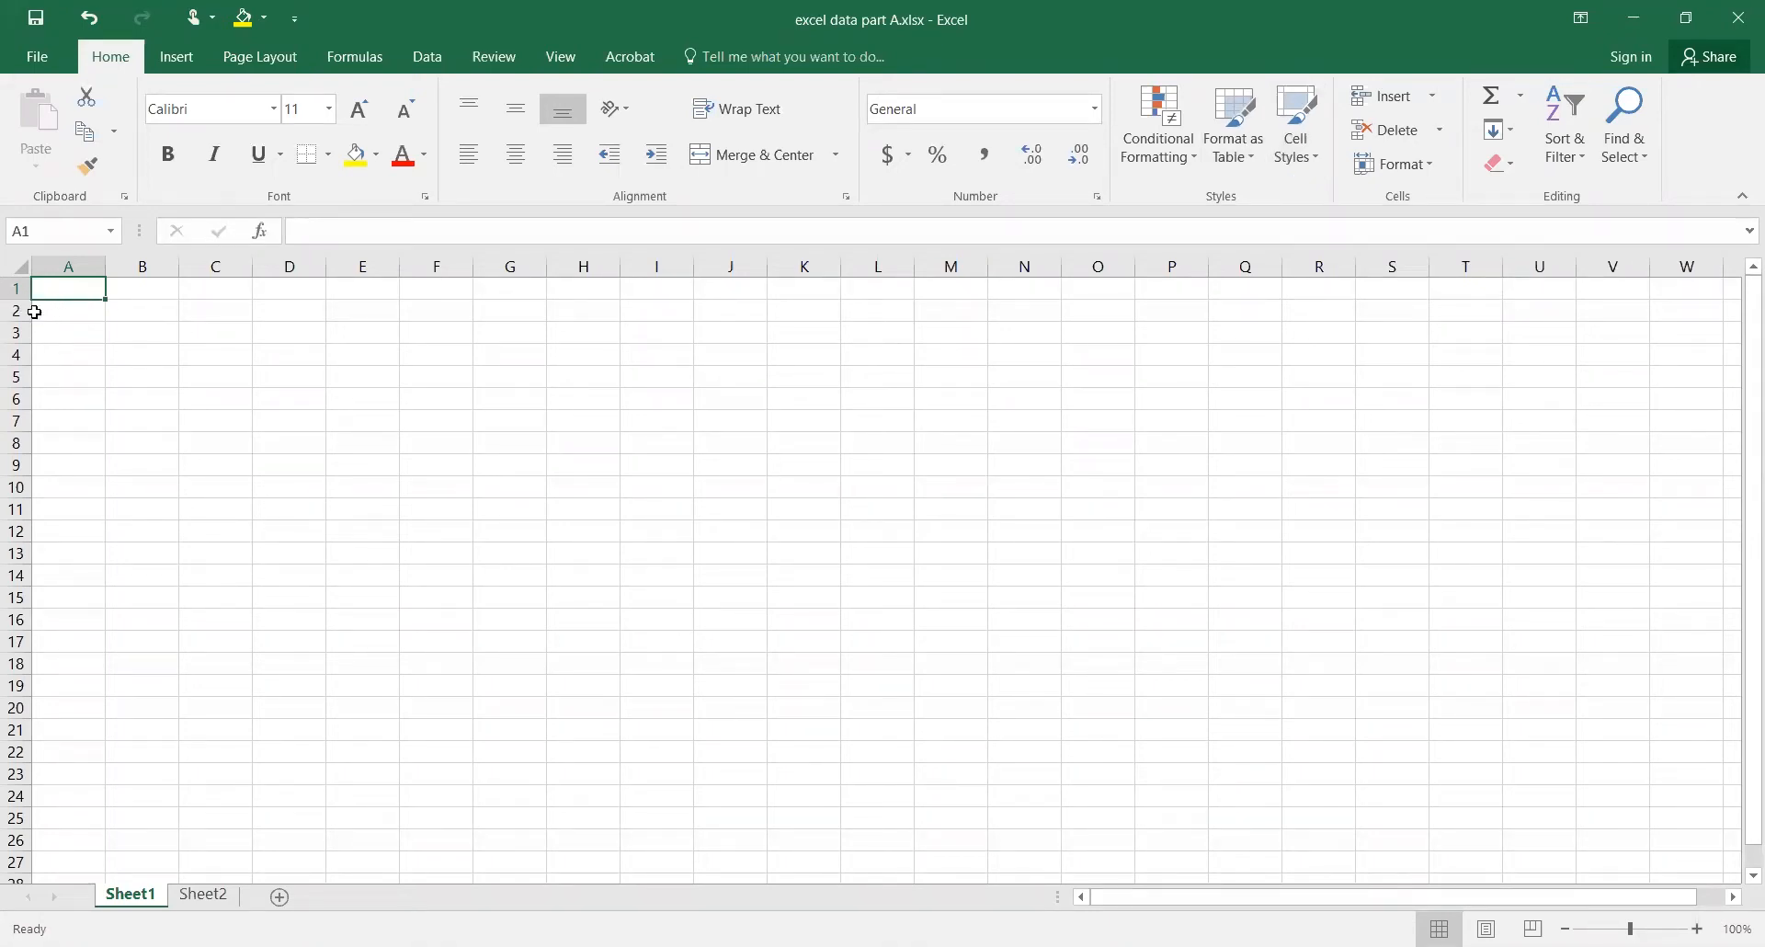
left_click(72, 264)
left_click(157, 268)
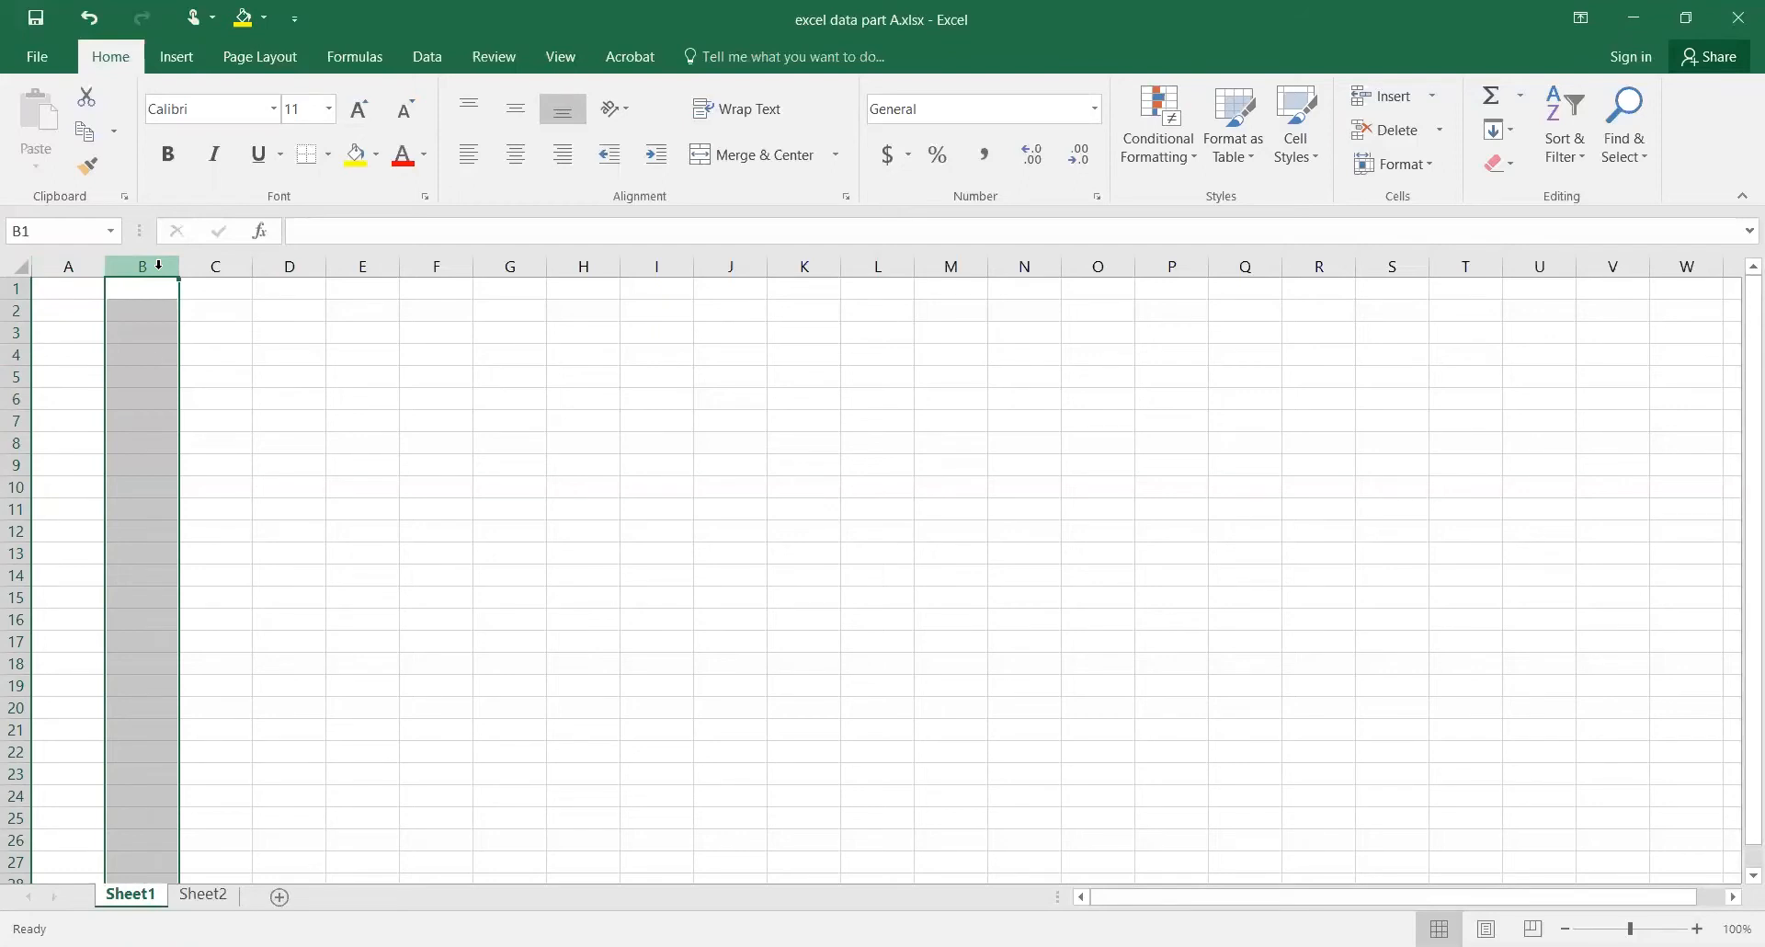
left_click(223, 413)
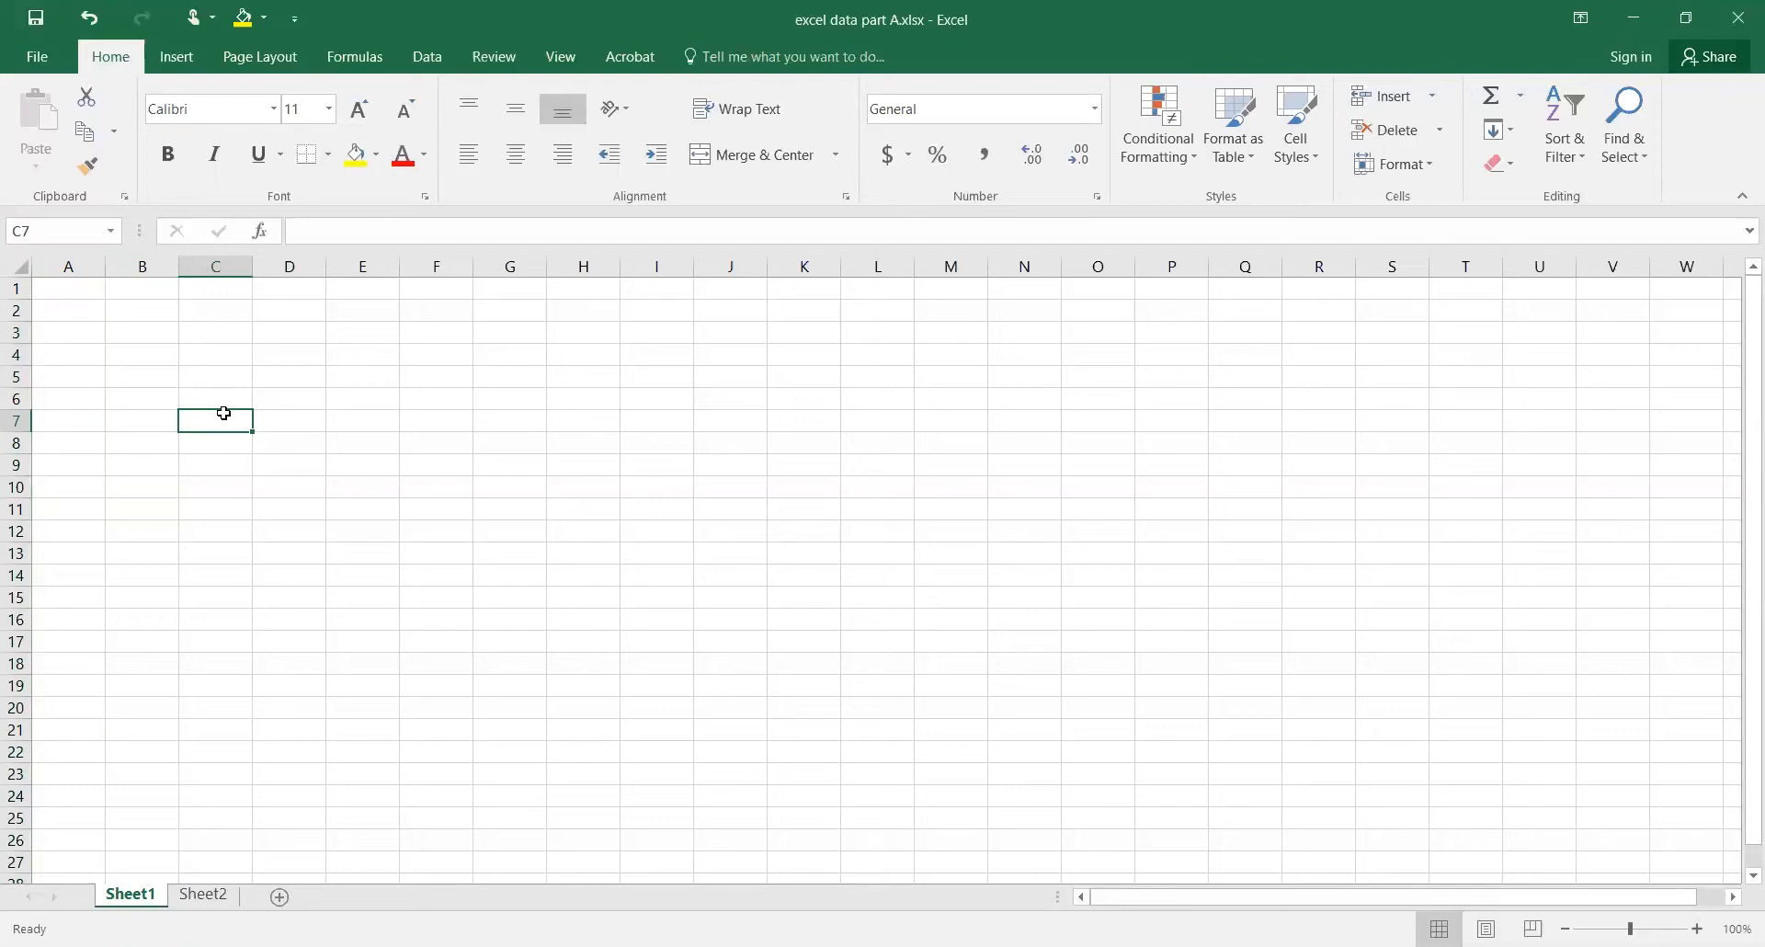
Step: Enter the title "Extension of a spring" in A1, the date 2020 05 19 in A2 and the experimenter's name in A3
left_click(73, 285)
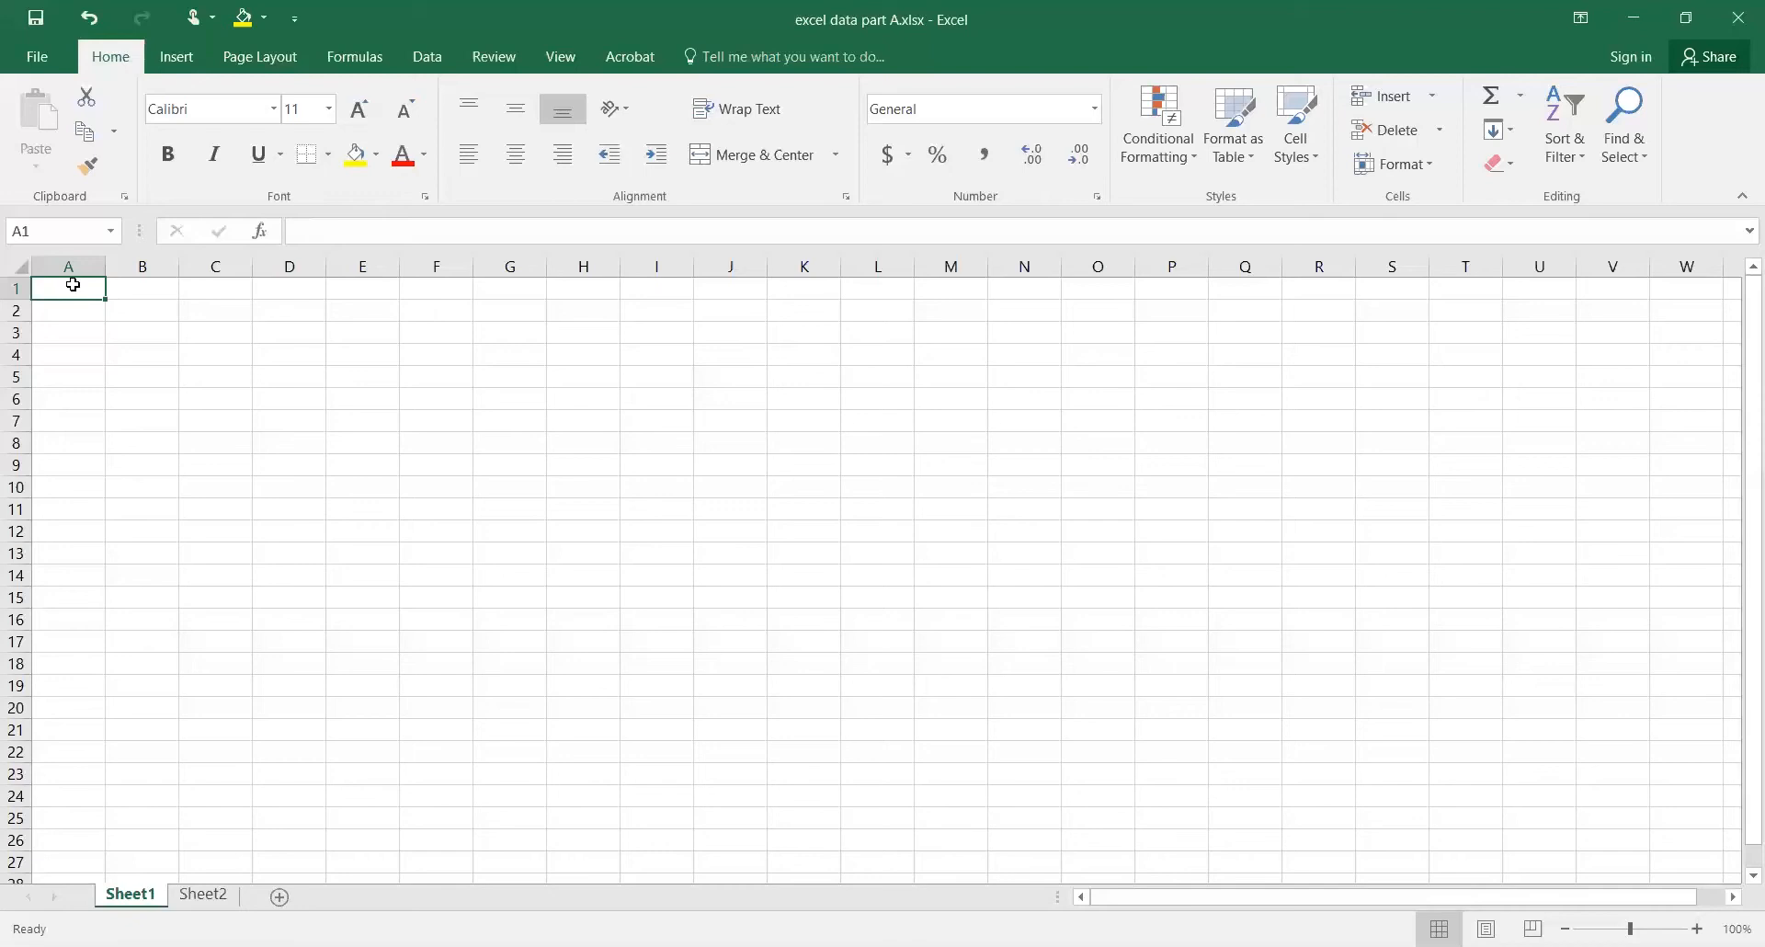
type("Exten")
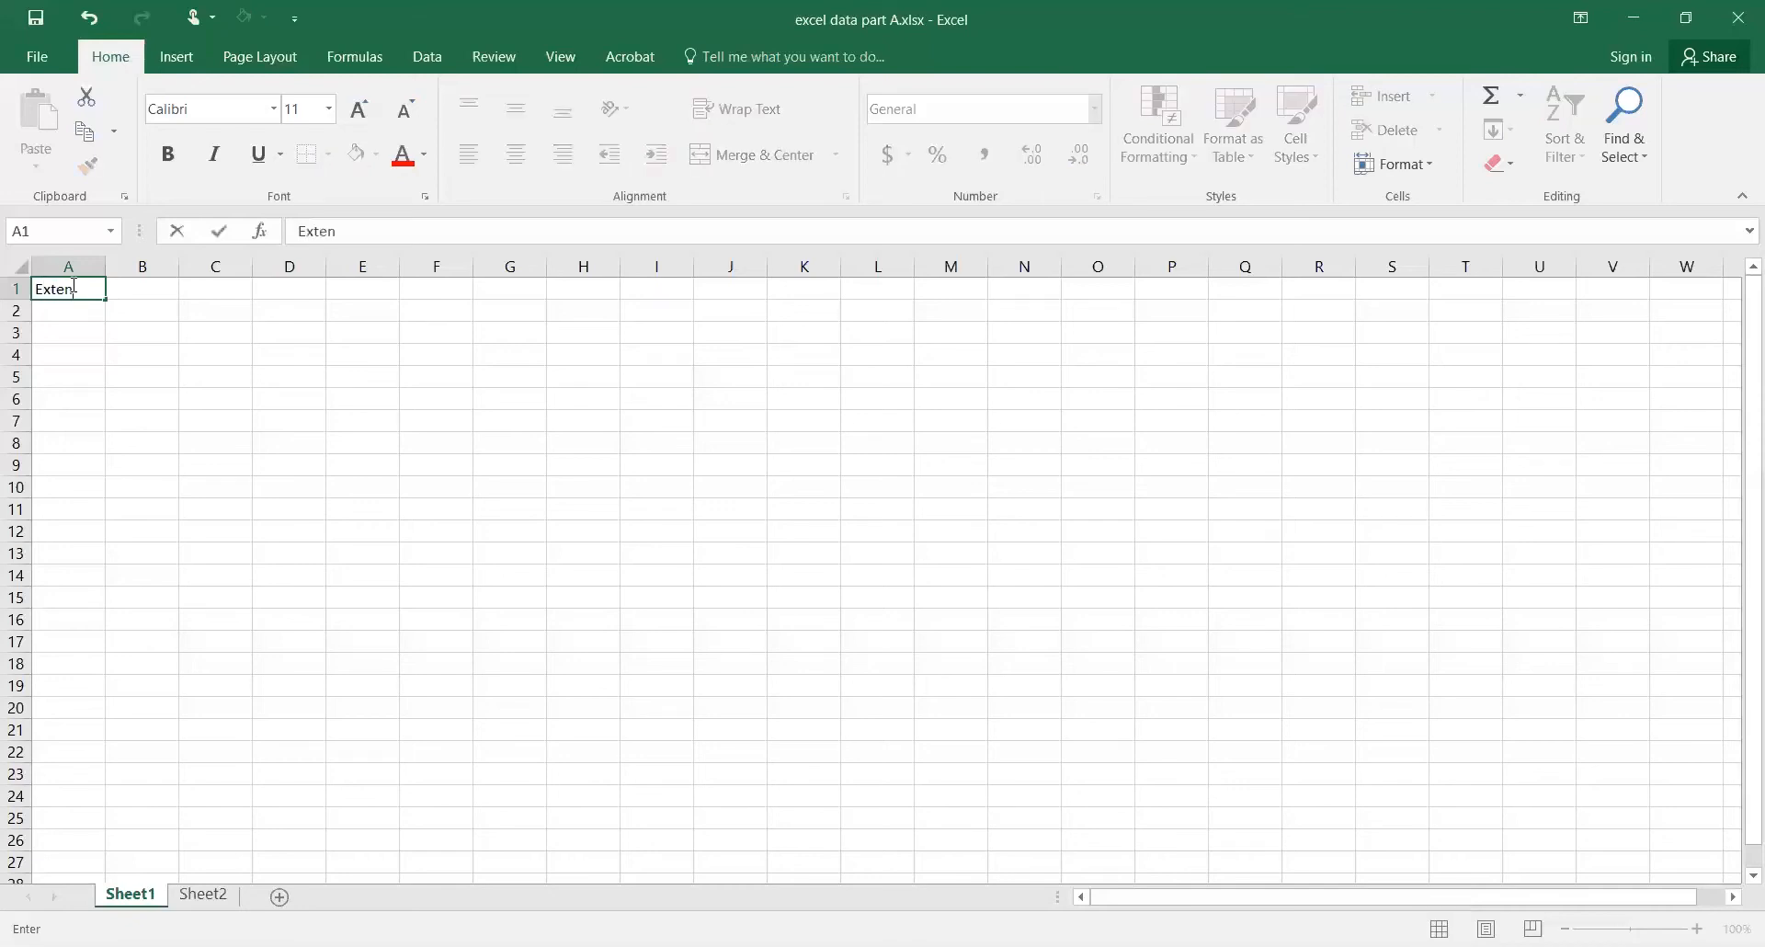
type("sion of a spring")
key("Return")
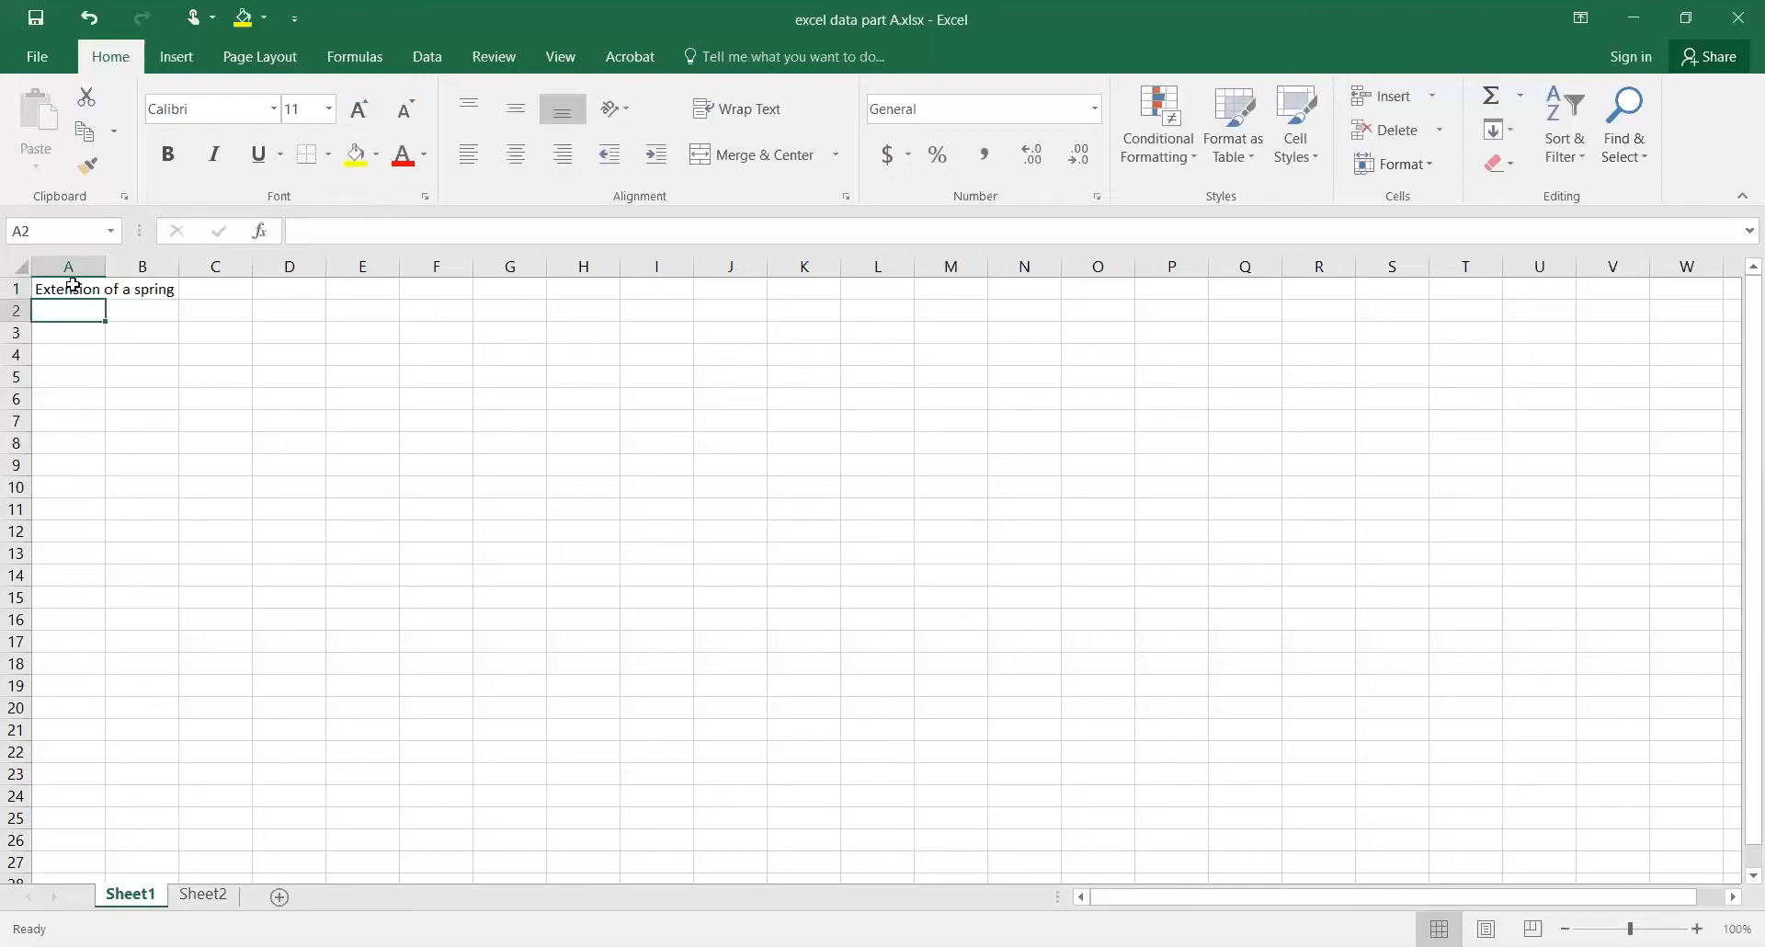
type("2020 05 19")
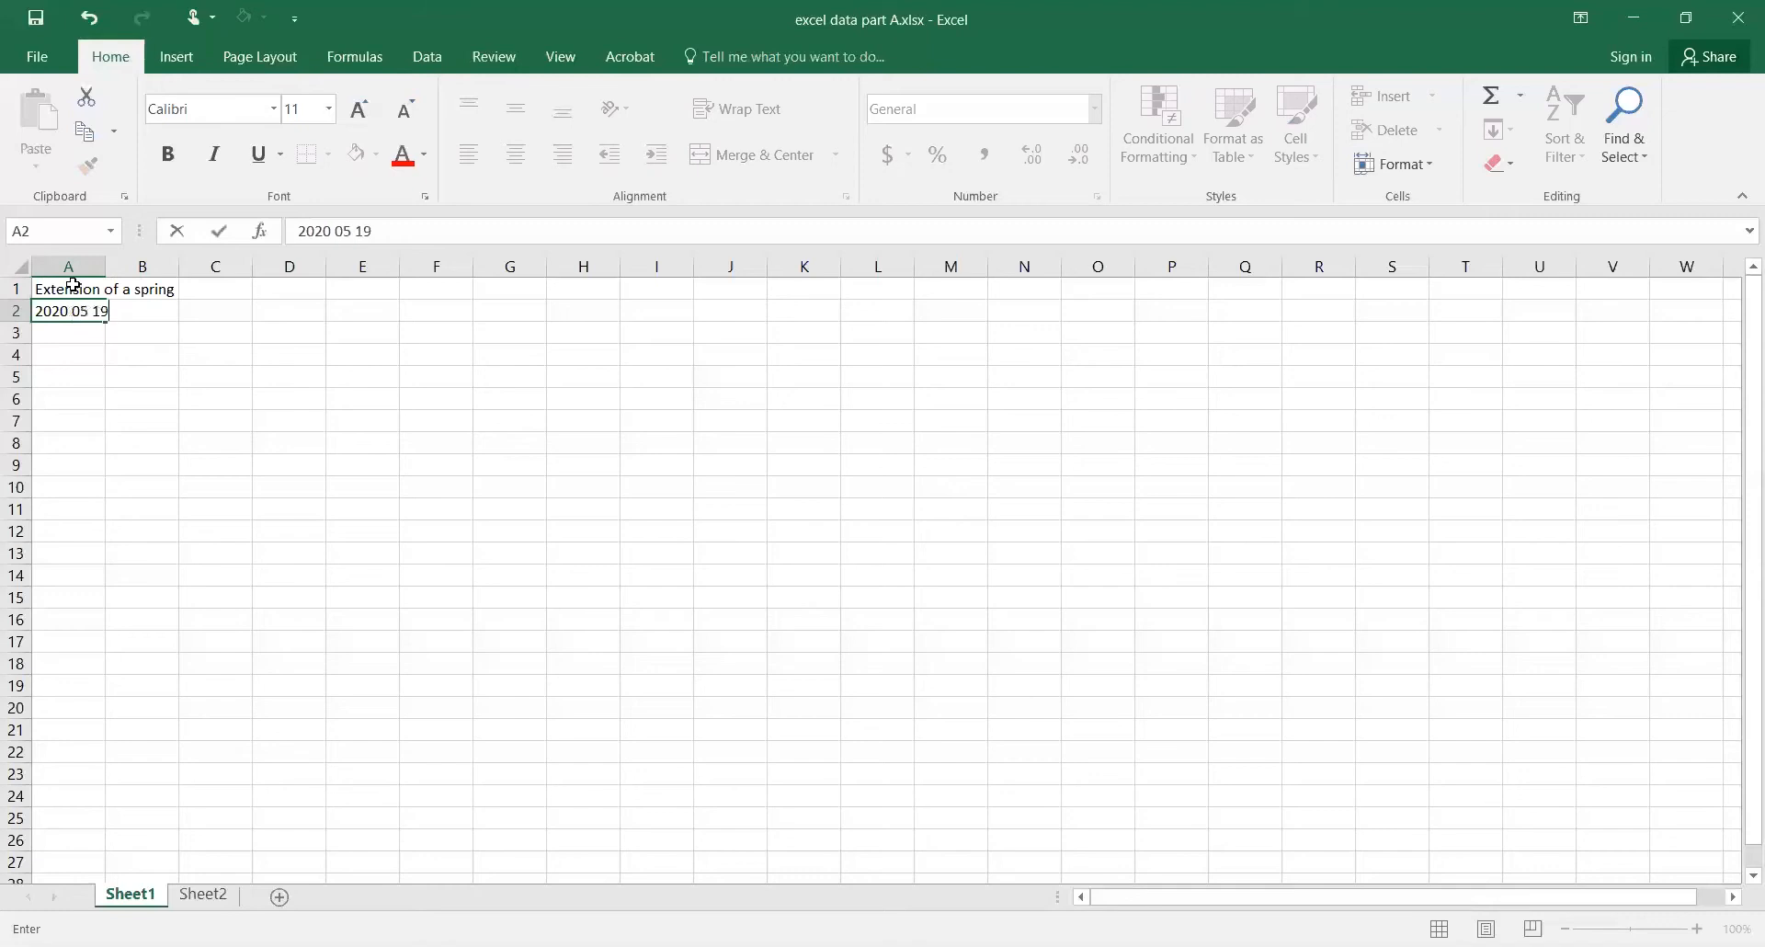
key("Return")
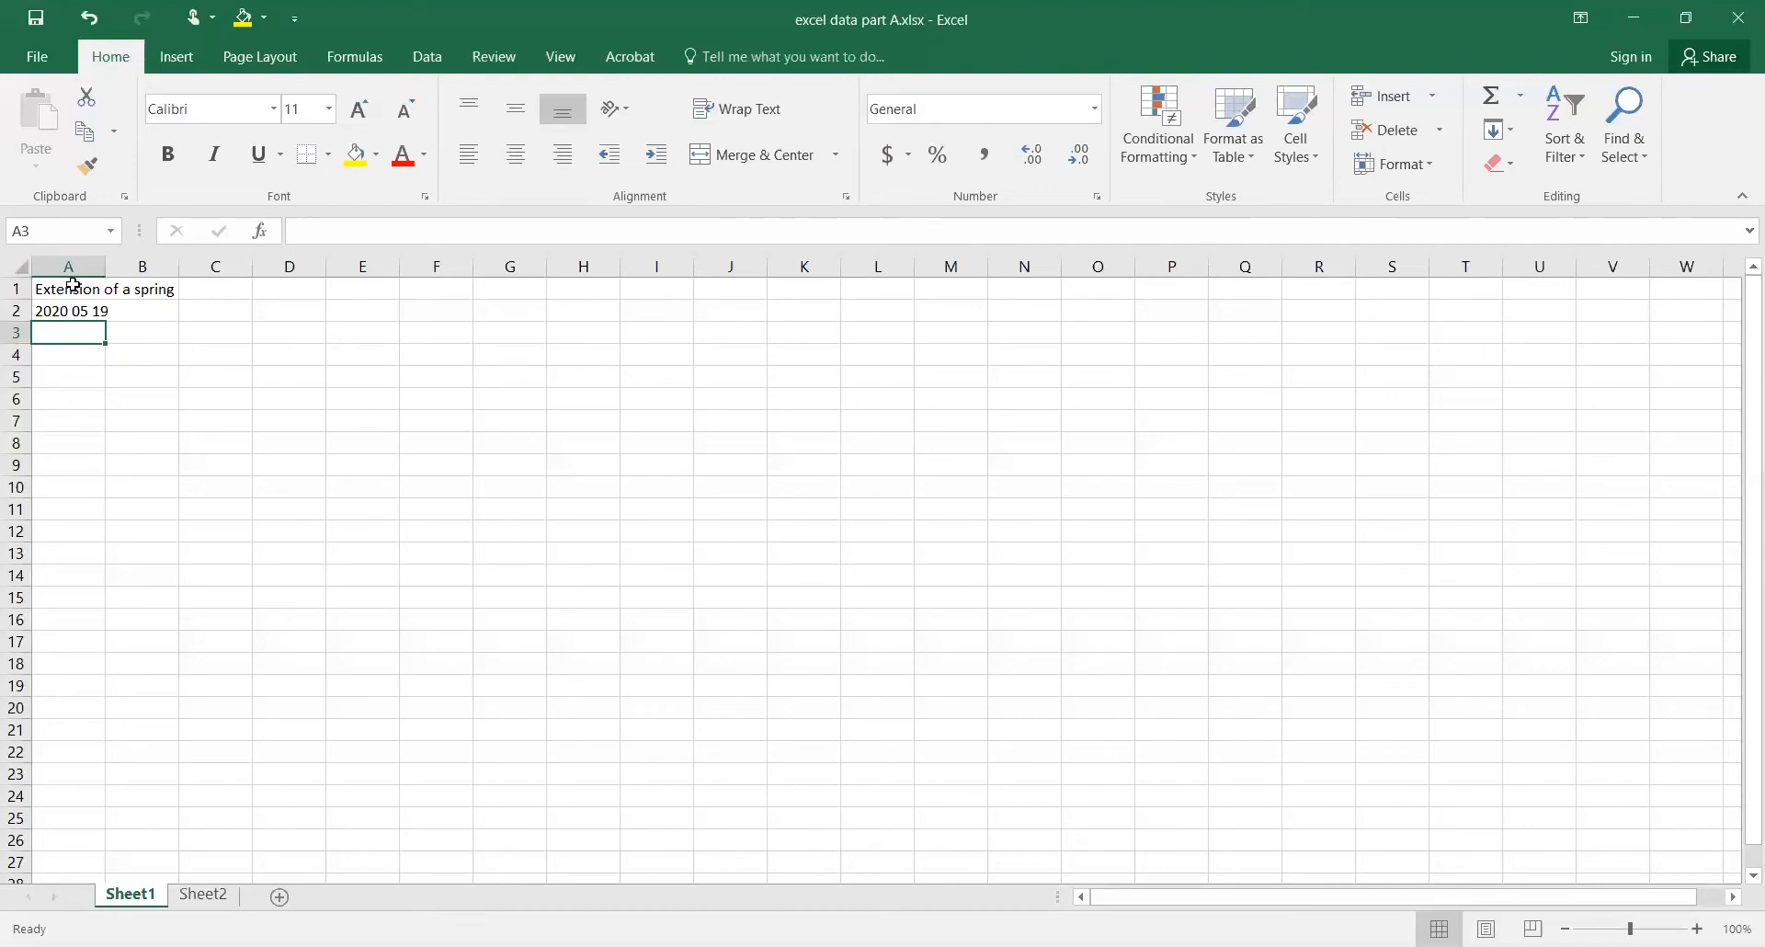
type("Barbara")
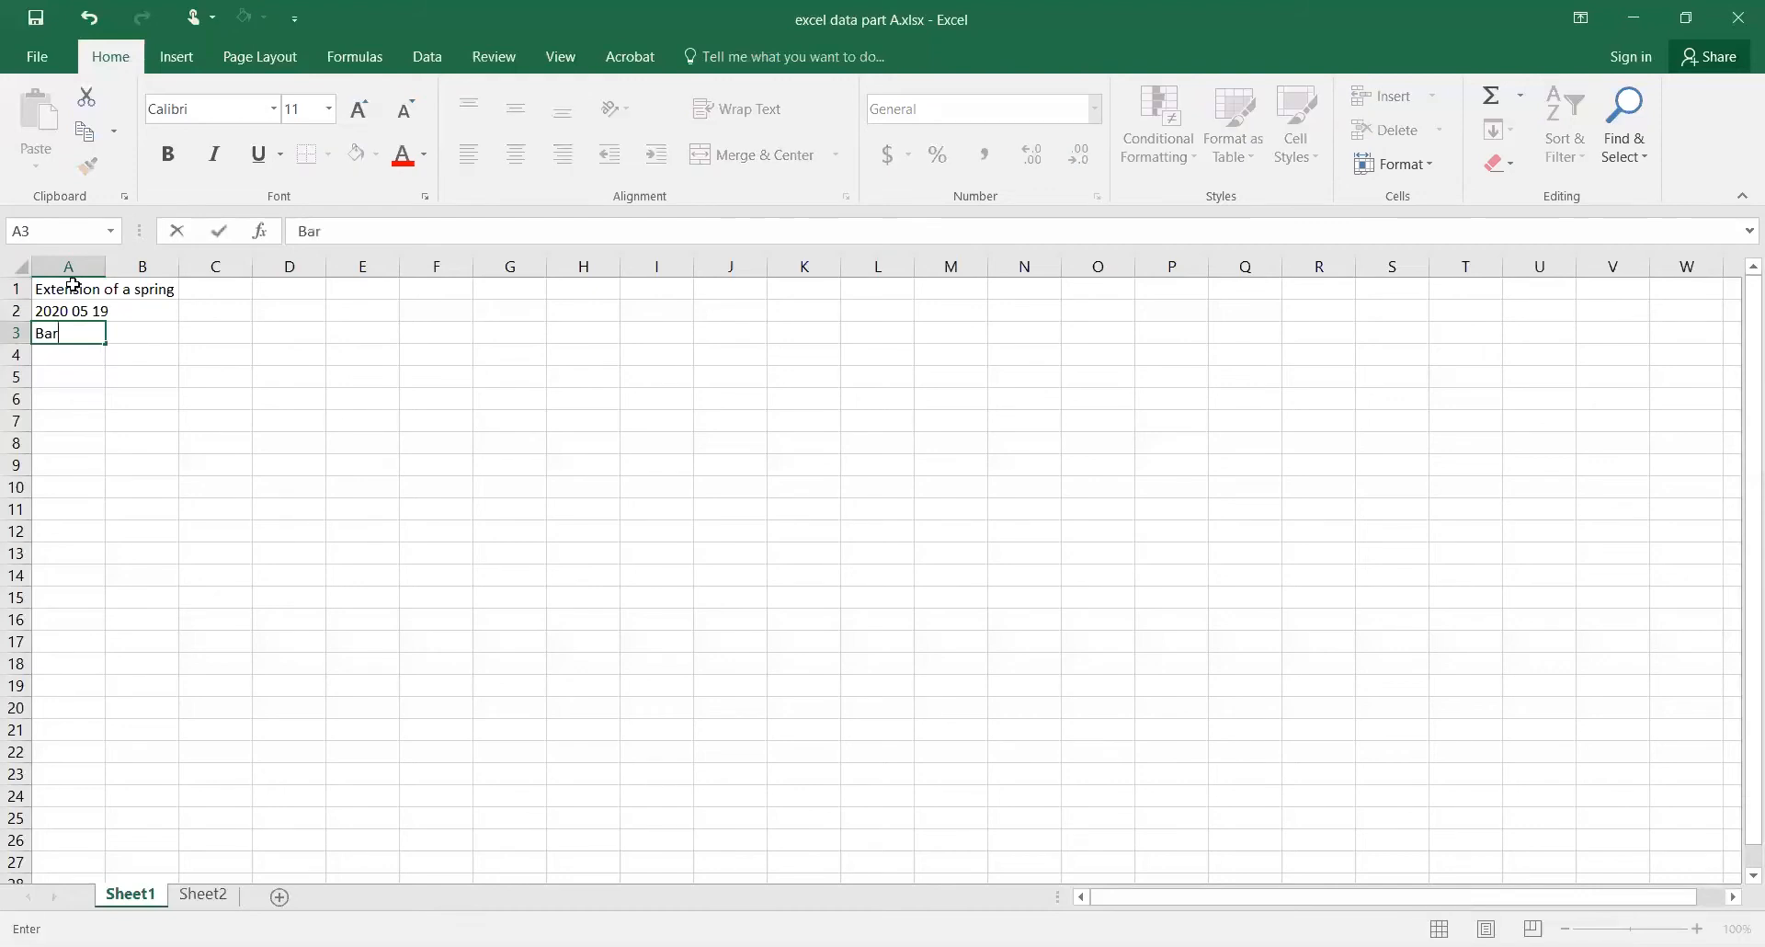
key("Return")
Step: Enter the column headings "mass" in A6 and "extension" in B6
key("Return")
key("Return")
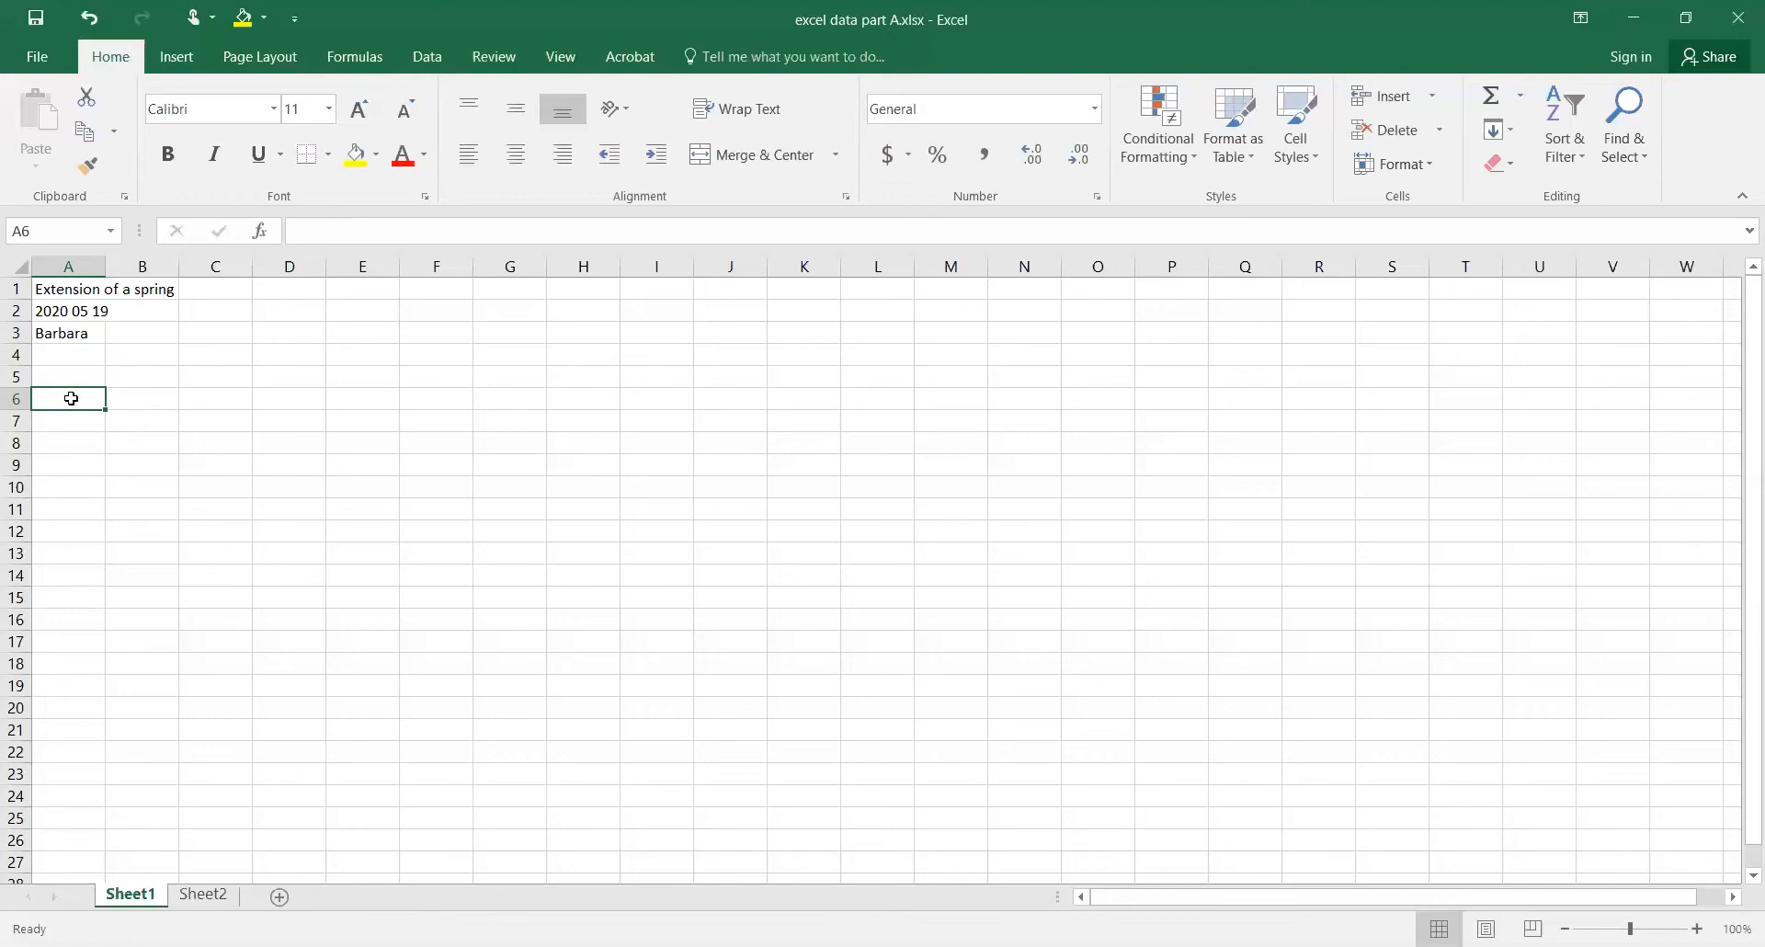
type("mass")
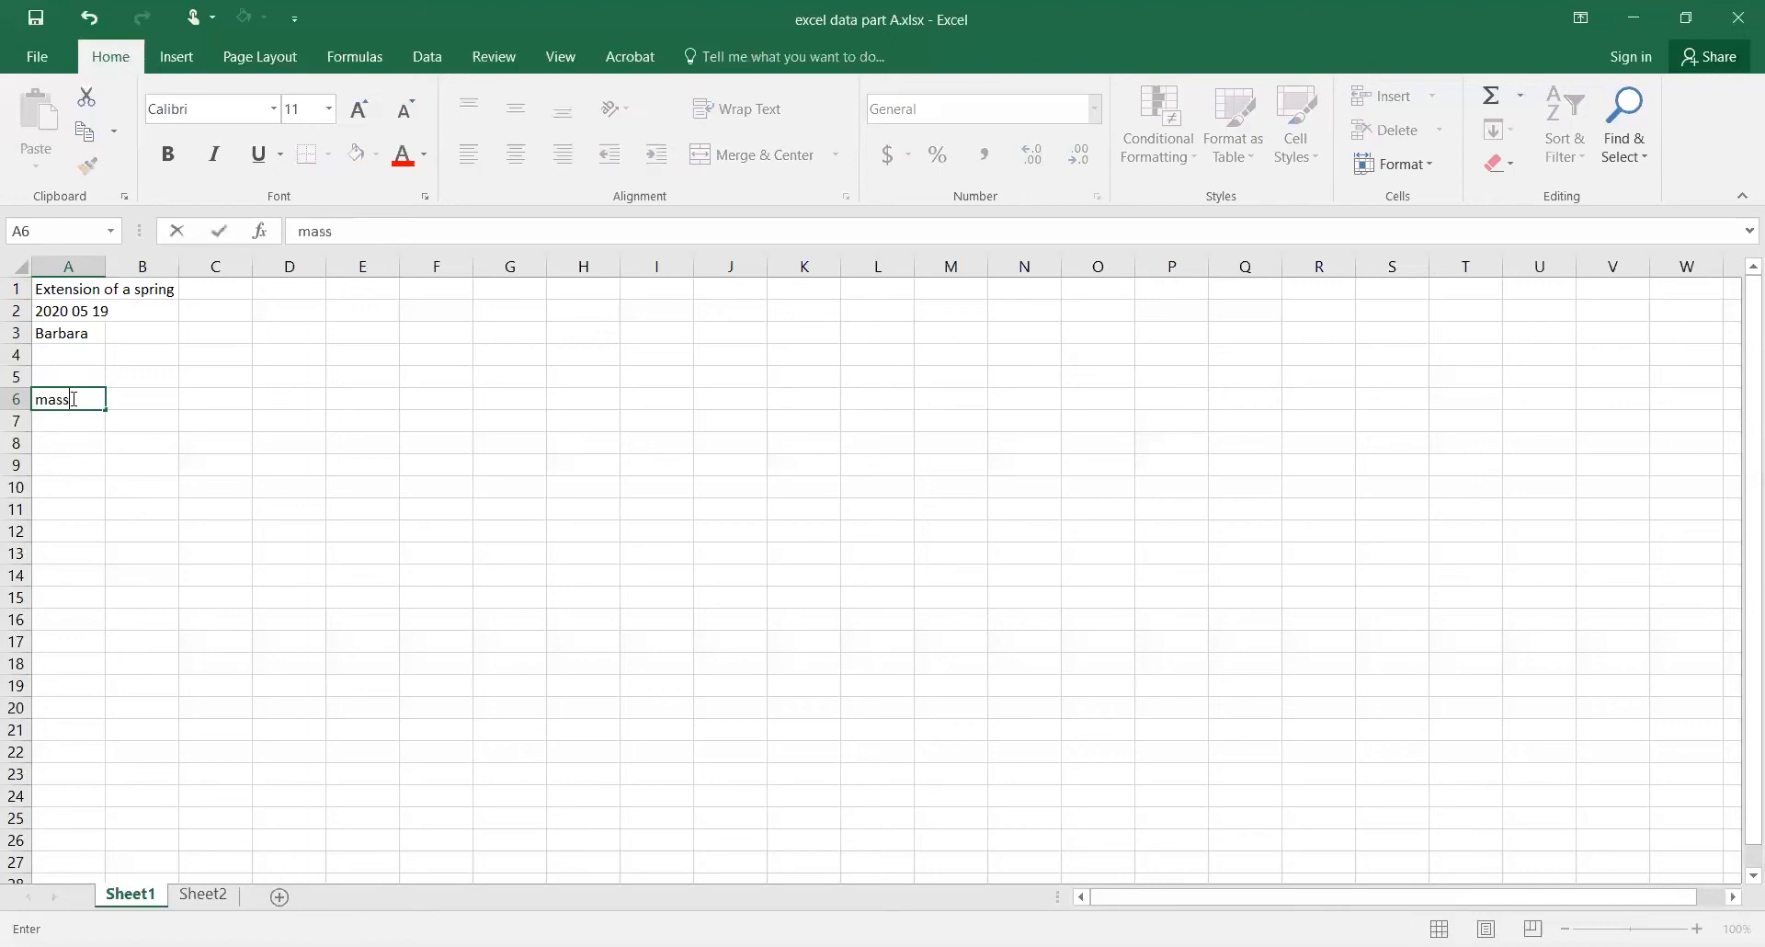
key("Tab")
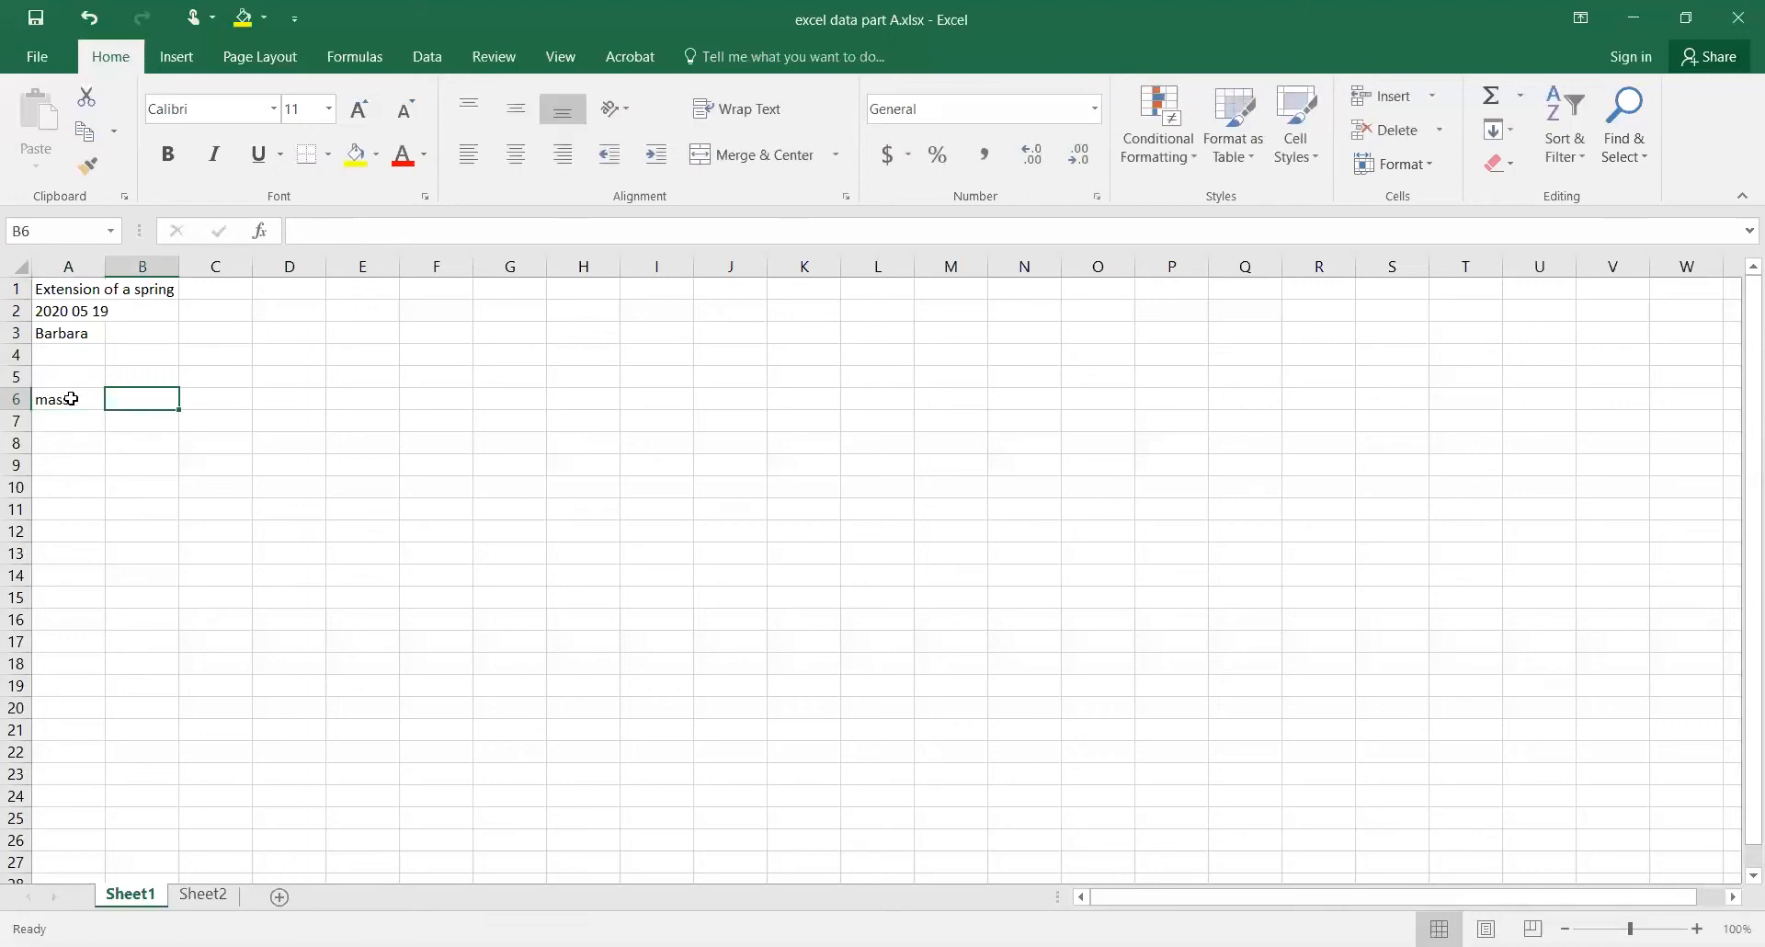
type("extei")
key("BackSpace")
type("nsion")
key("Return")
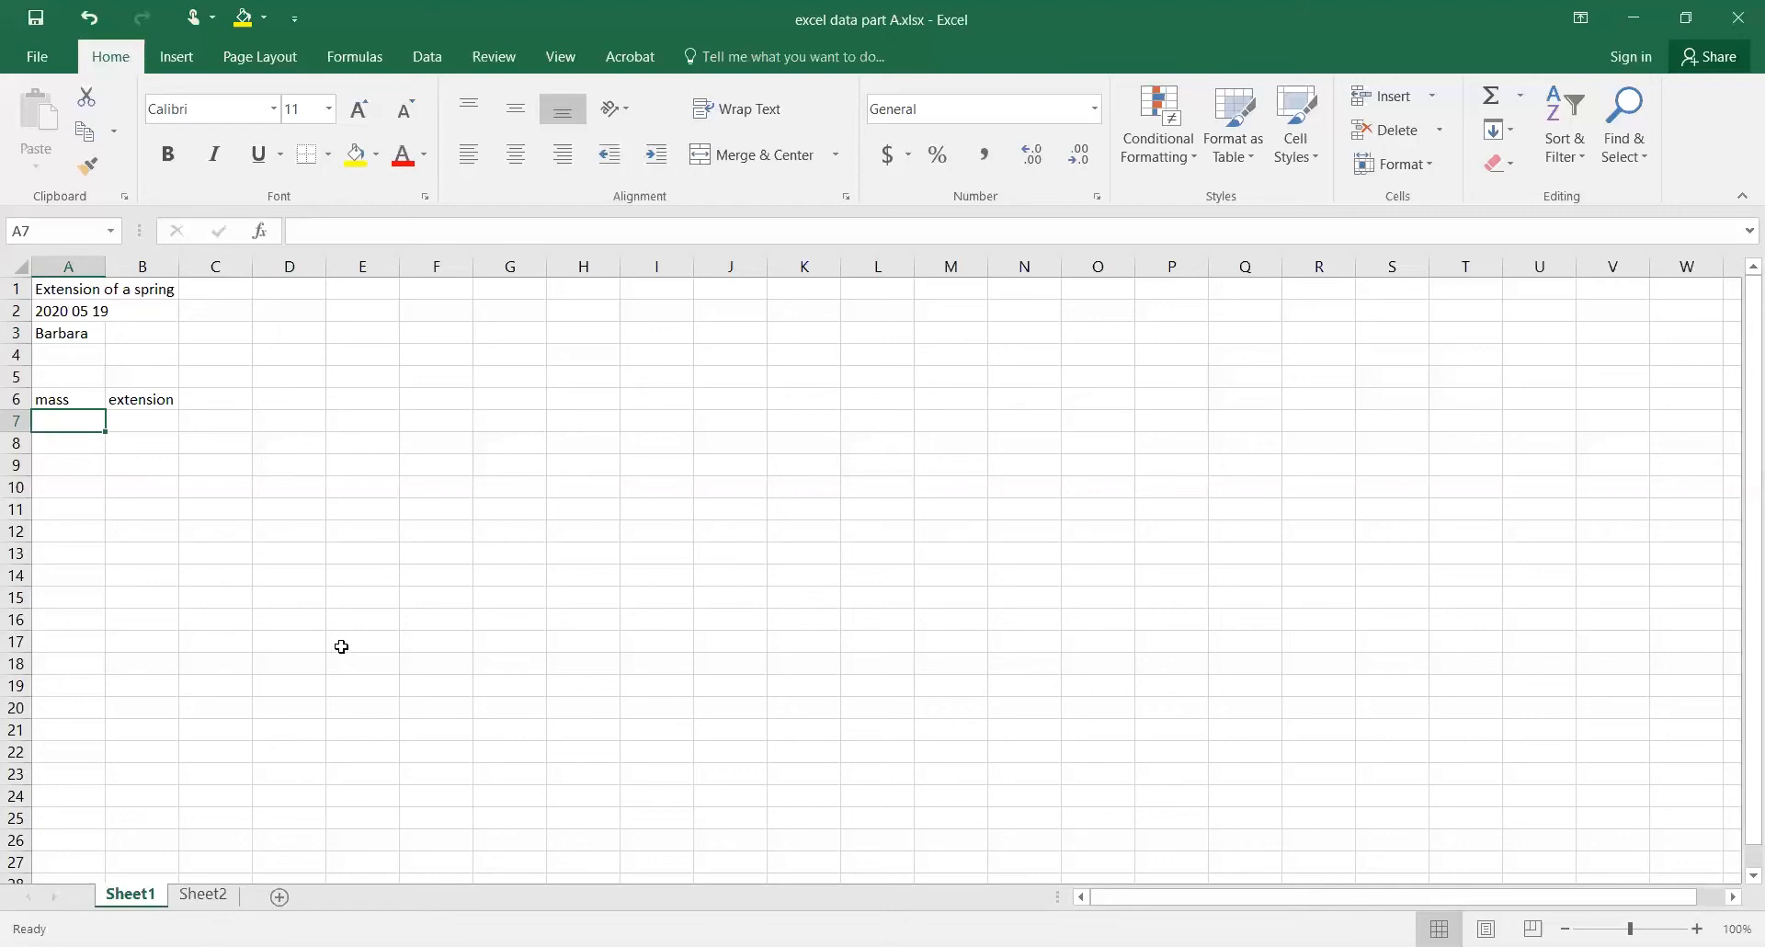
Step: On Sheet2, add the unit (kg) to the "load" heading in A8
left_click(206, 893)
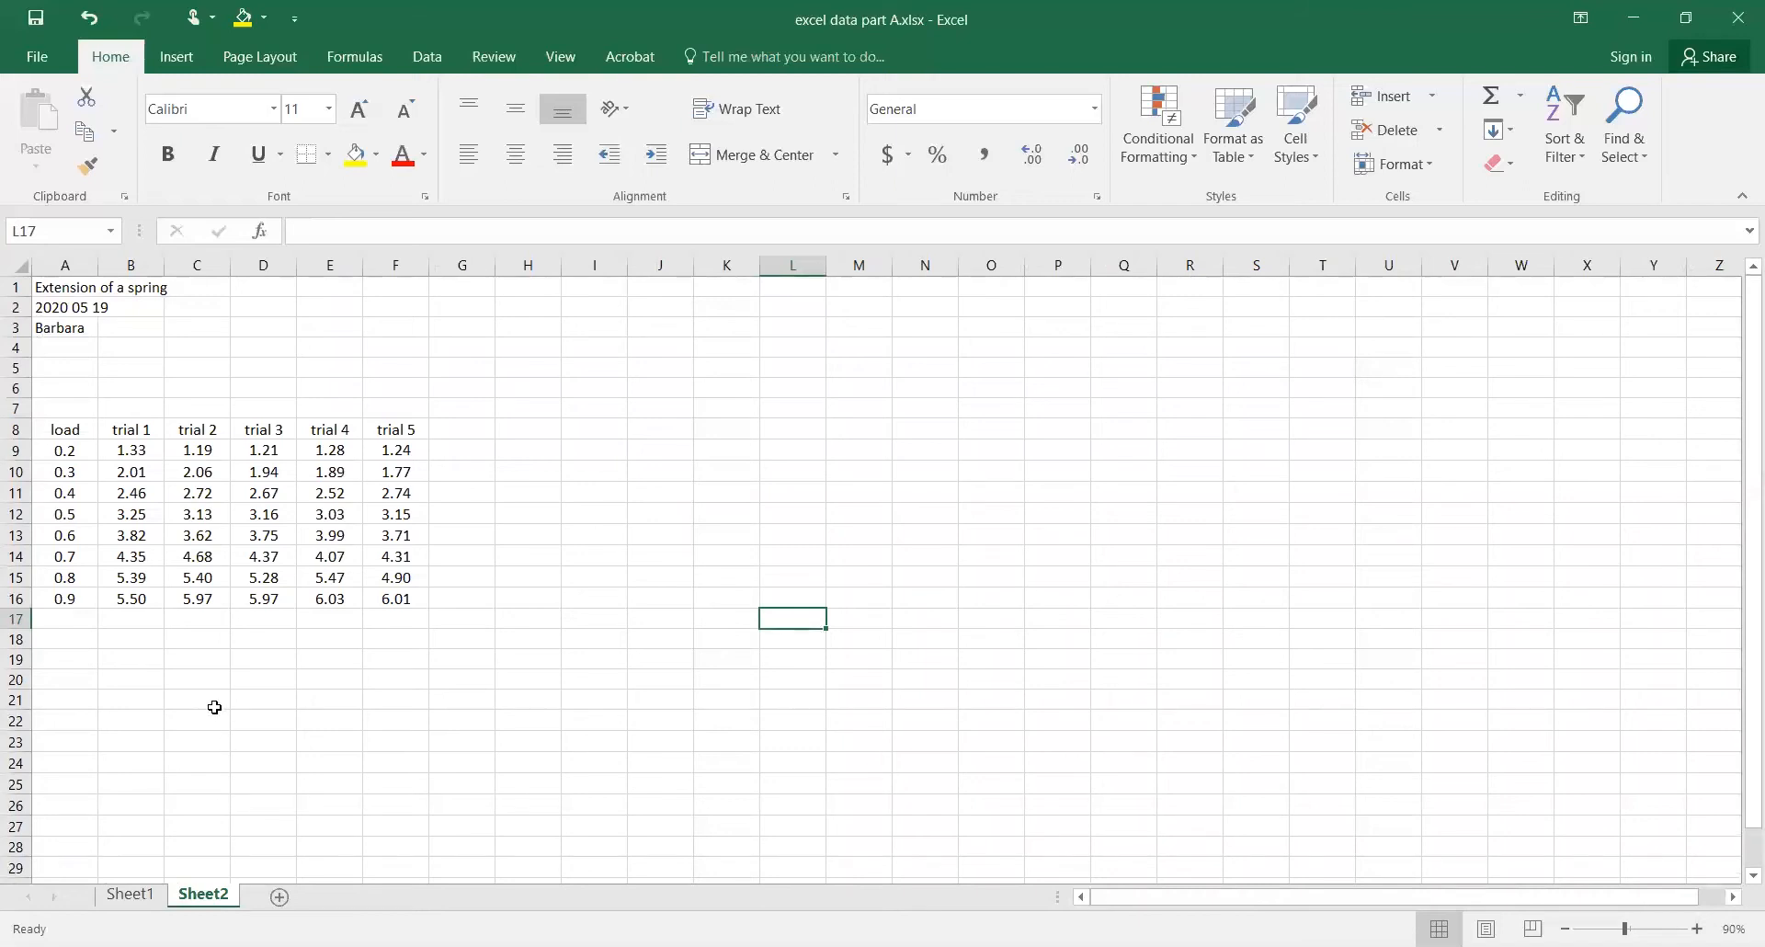
left_click(84, 429)
double_click(85, 430)
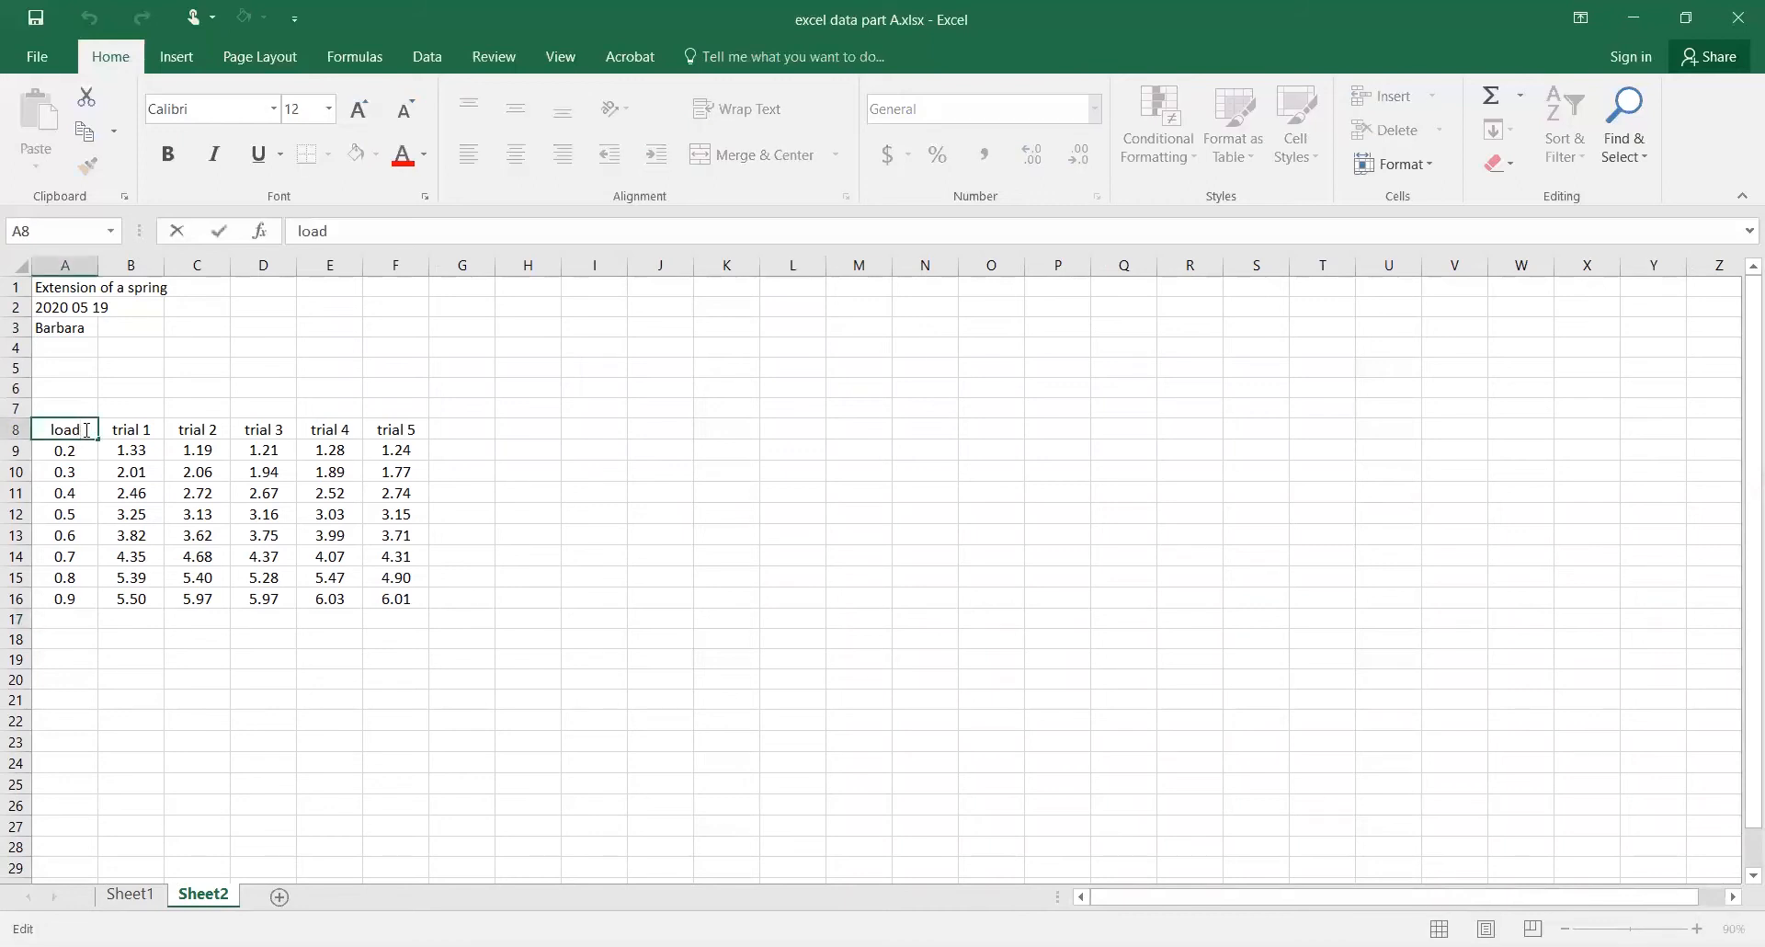
type("(kg)")
key("Return")
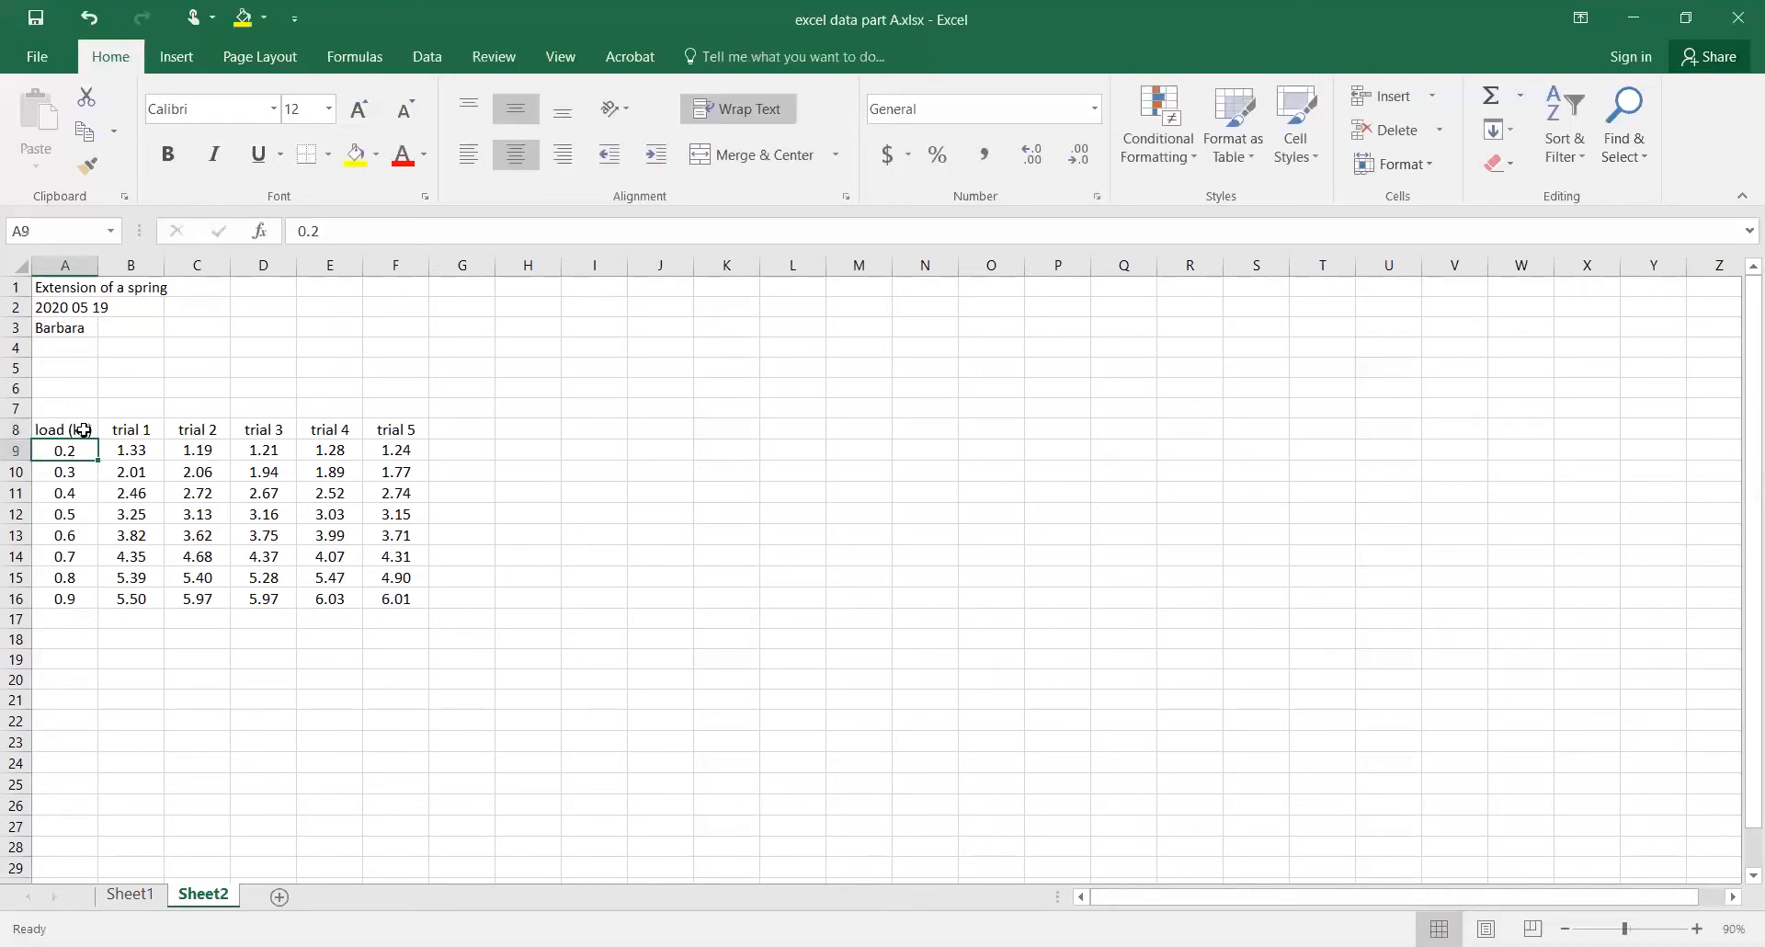
Step: Enter the heading "extension (m)" in B7 and merge and center it across B7:F7 above the five trial columns
left_click(142, 409)
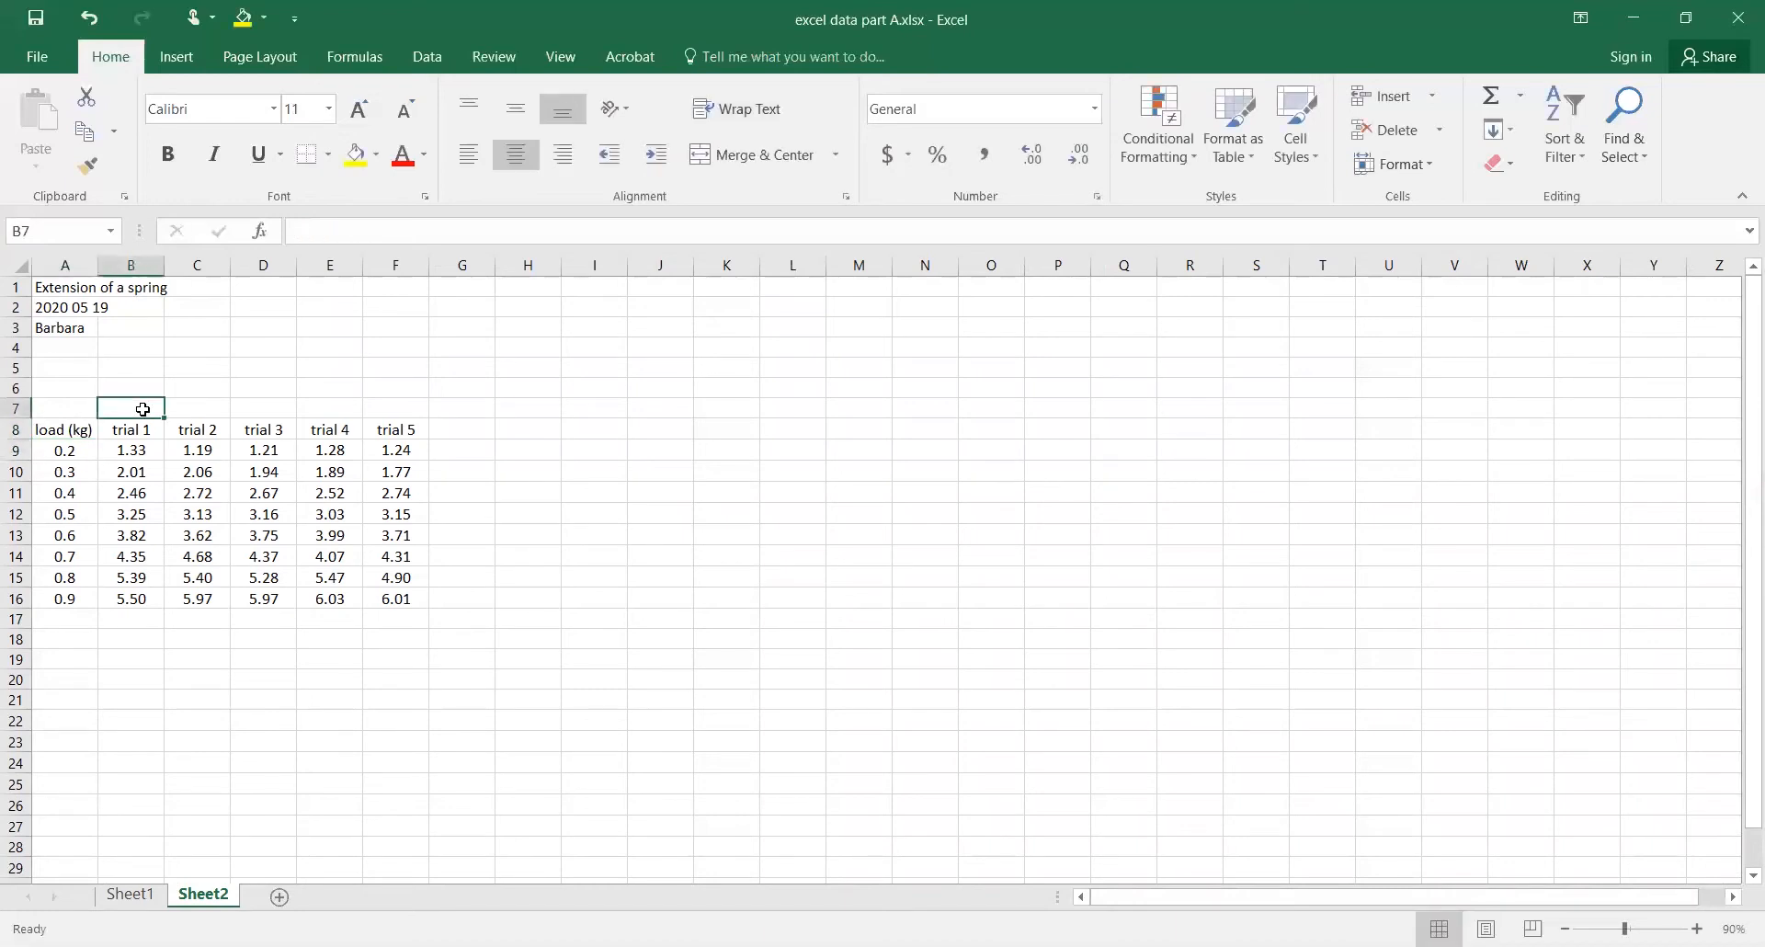
type("extension (")
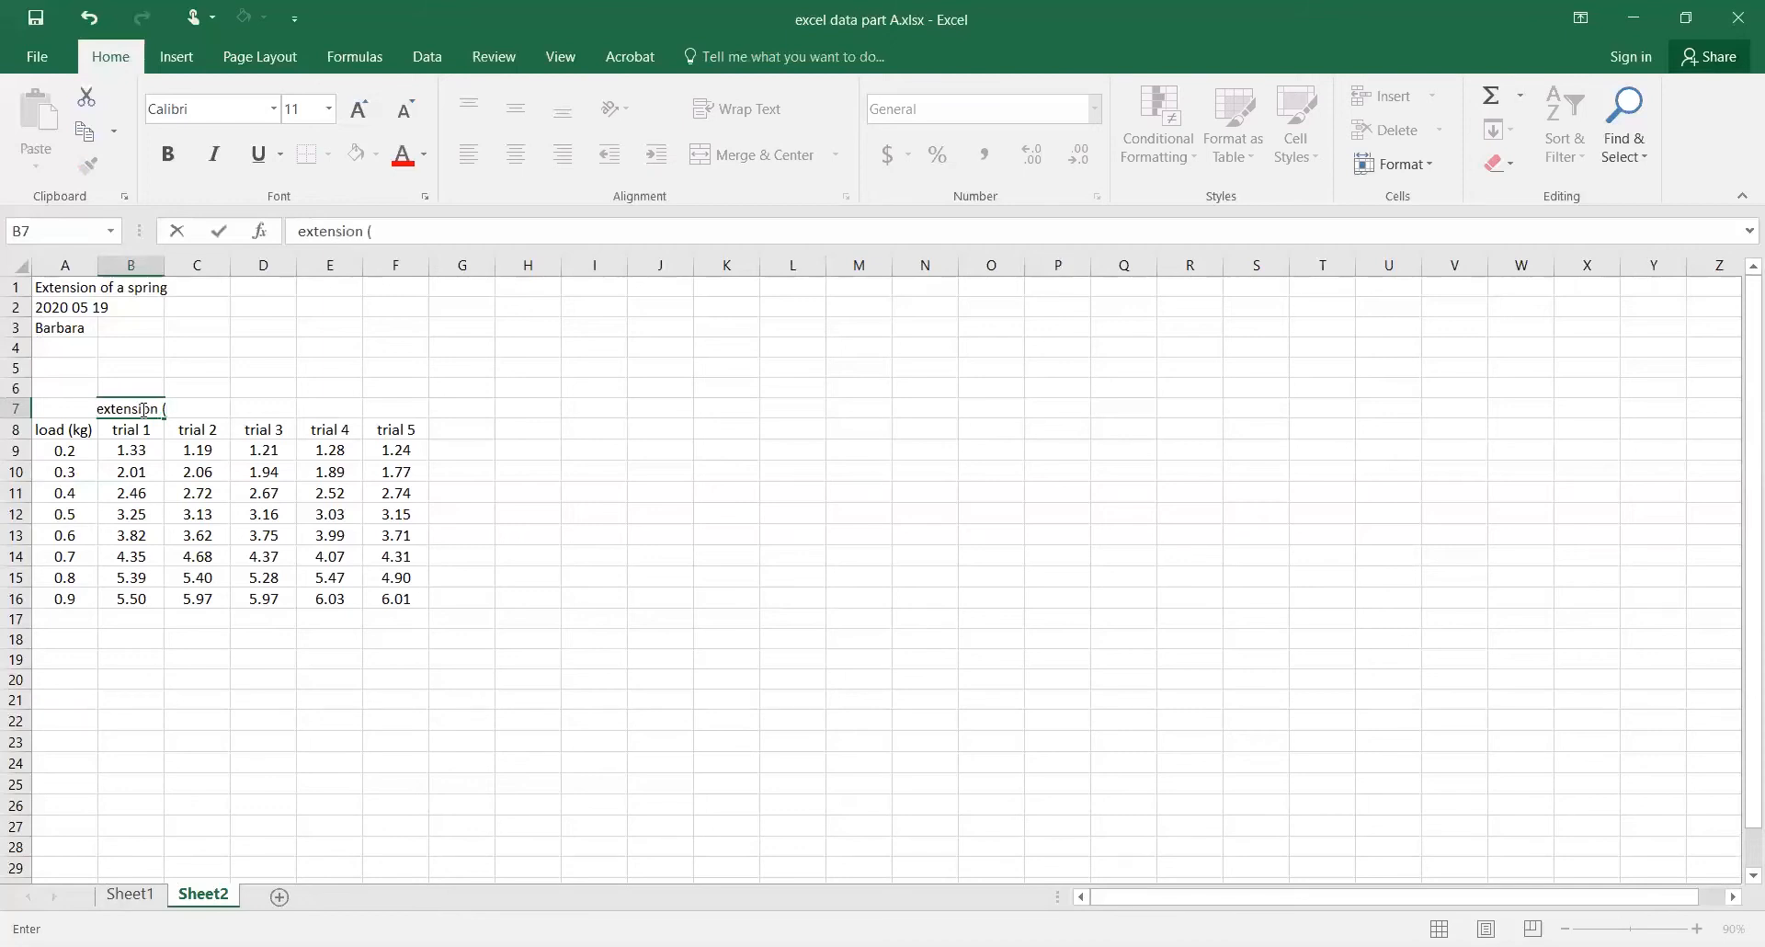
type("cm)")
key("Return")
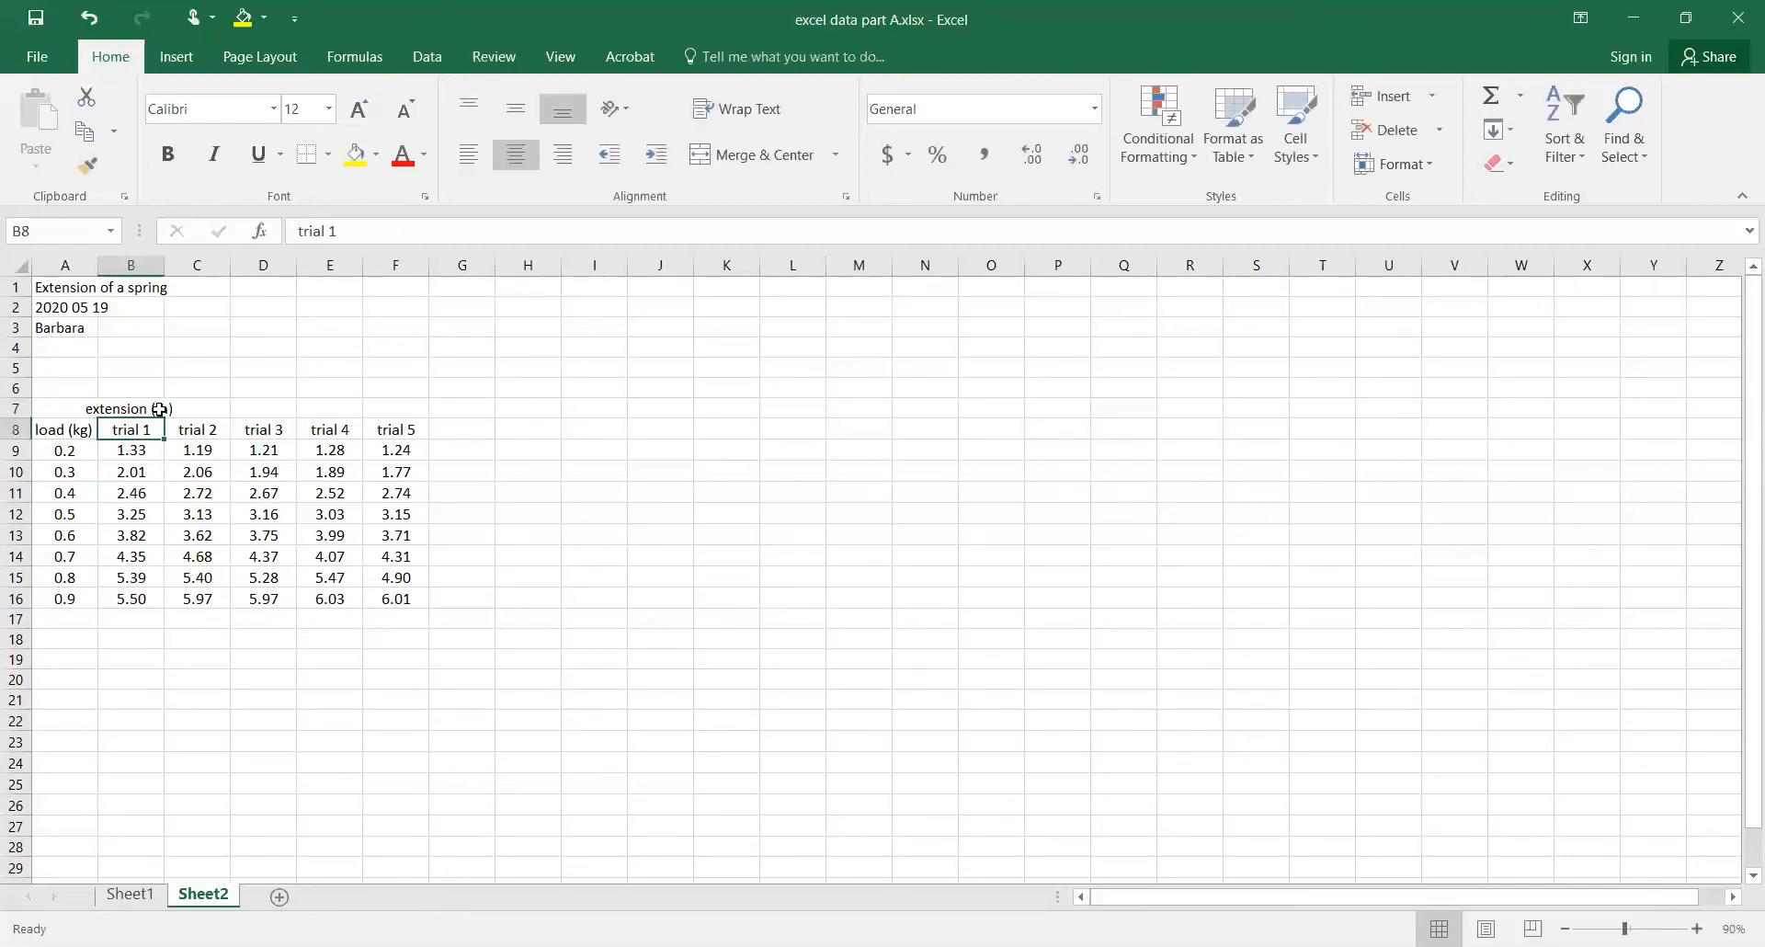
left_click(209, 409)
left_click_drag(140, 405, 394, 413)
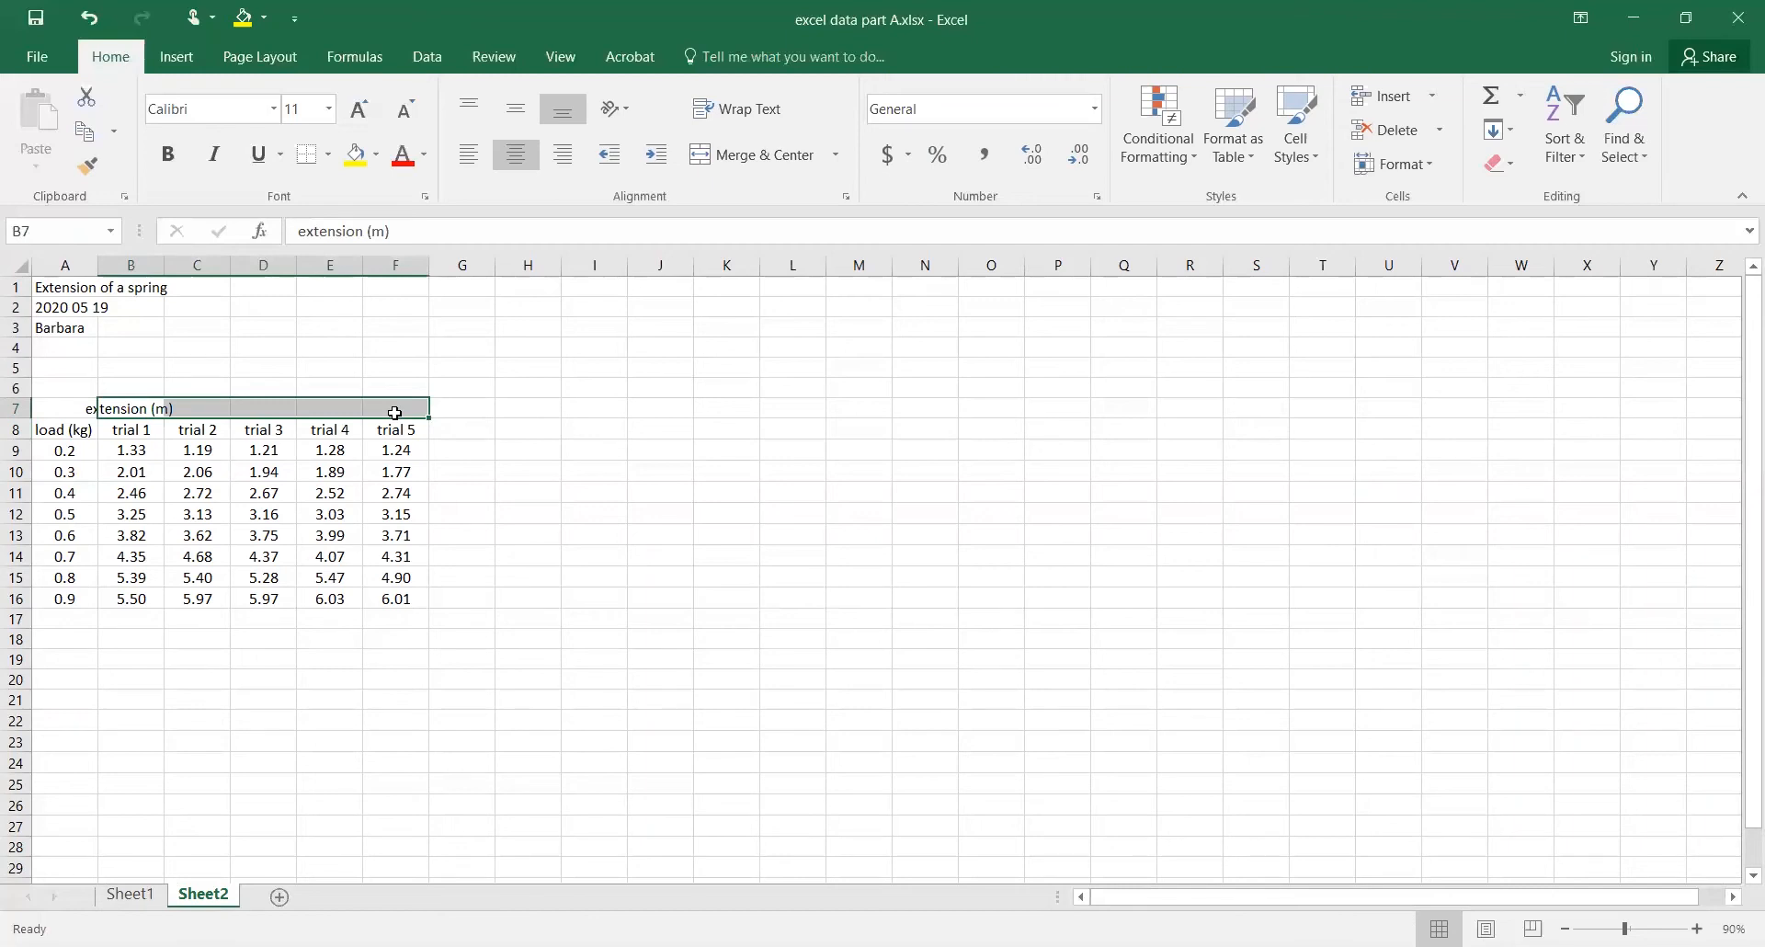
left_click(731, 154)
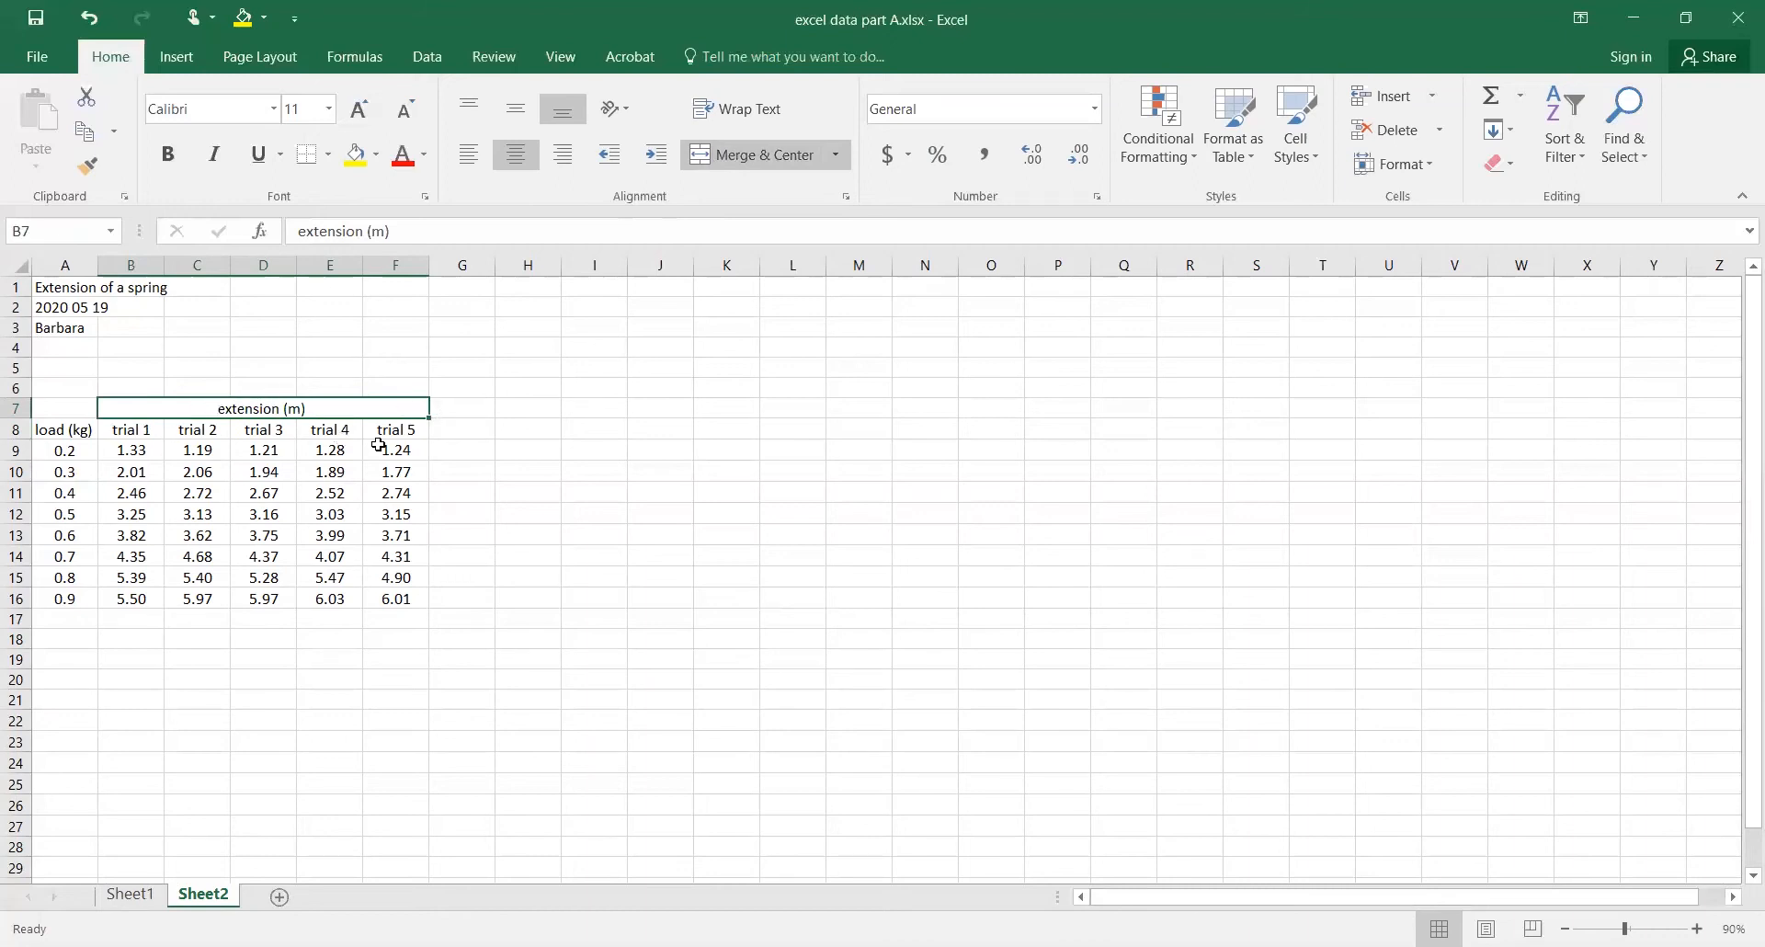
Step: Make the "extension (m)" and "load (kg)" headings bold
left_click(168, 151)
left_click(65, 432)
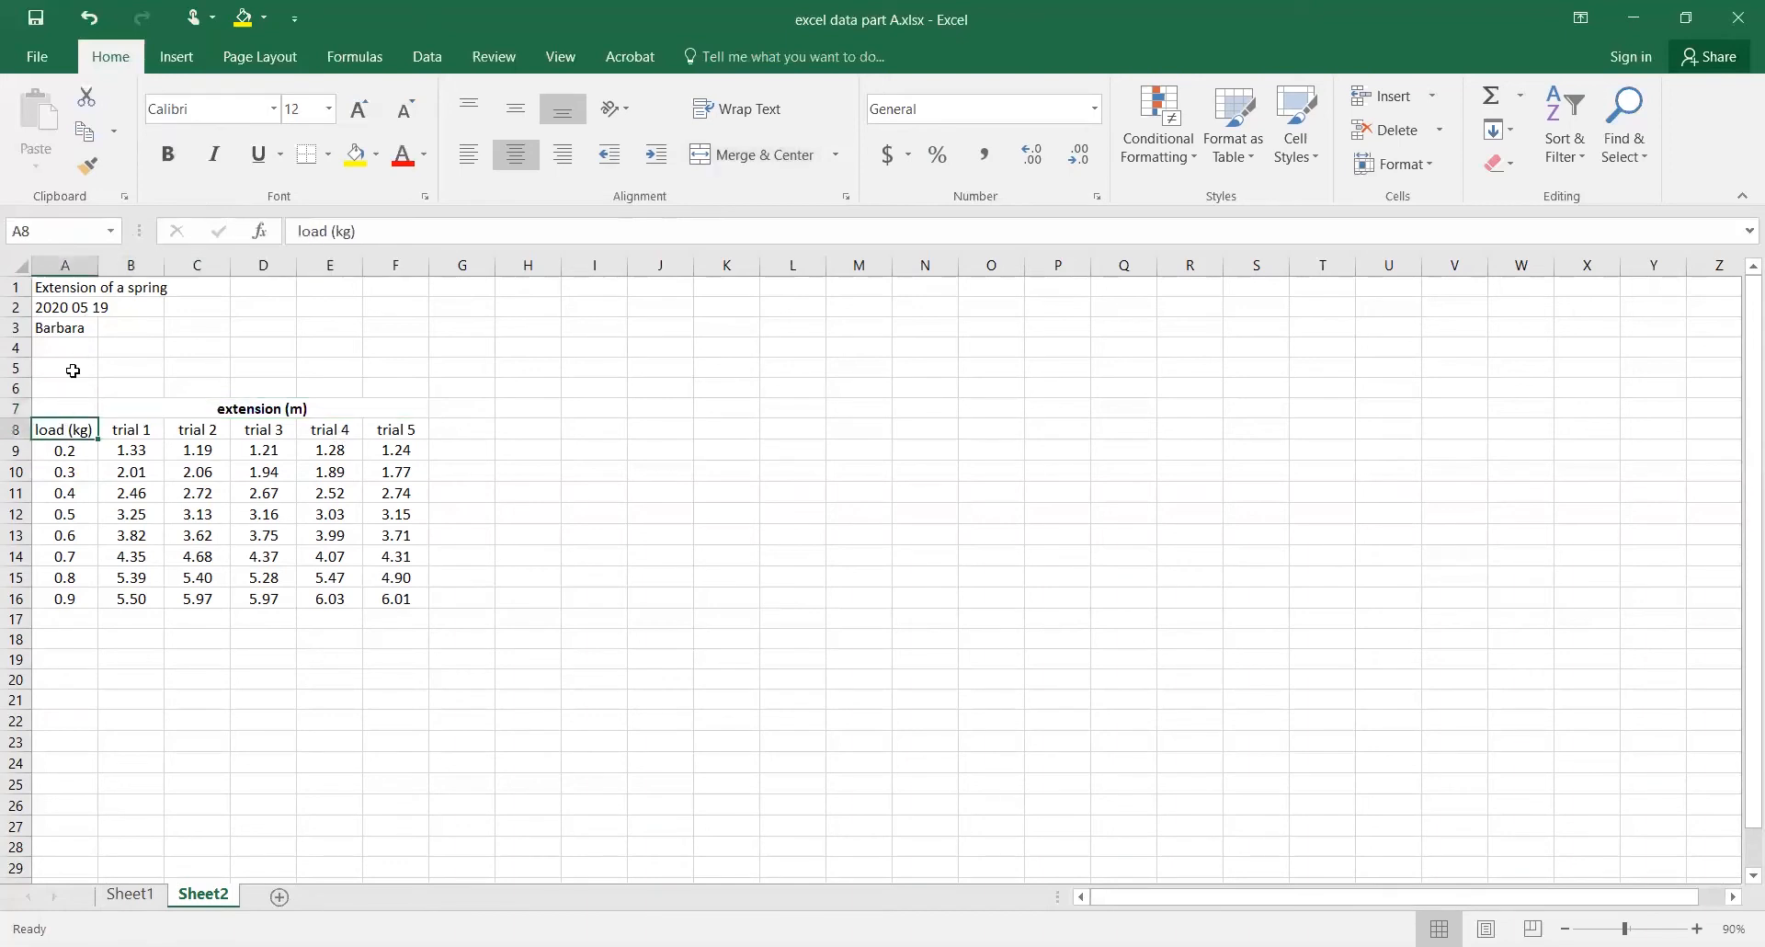
left_click(175, 156)
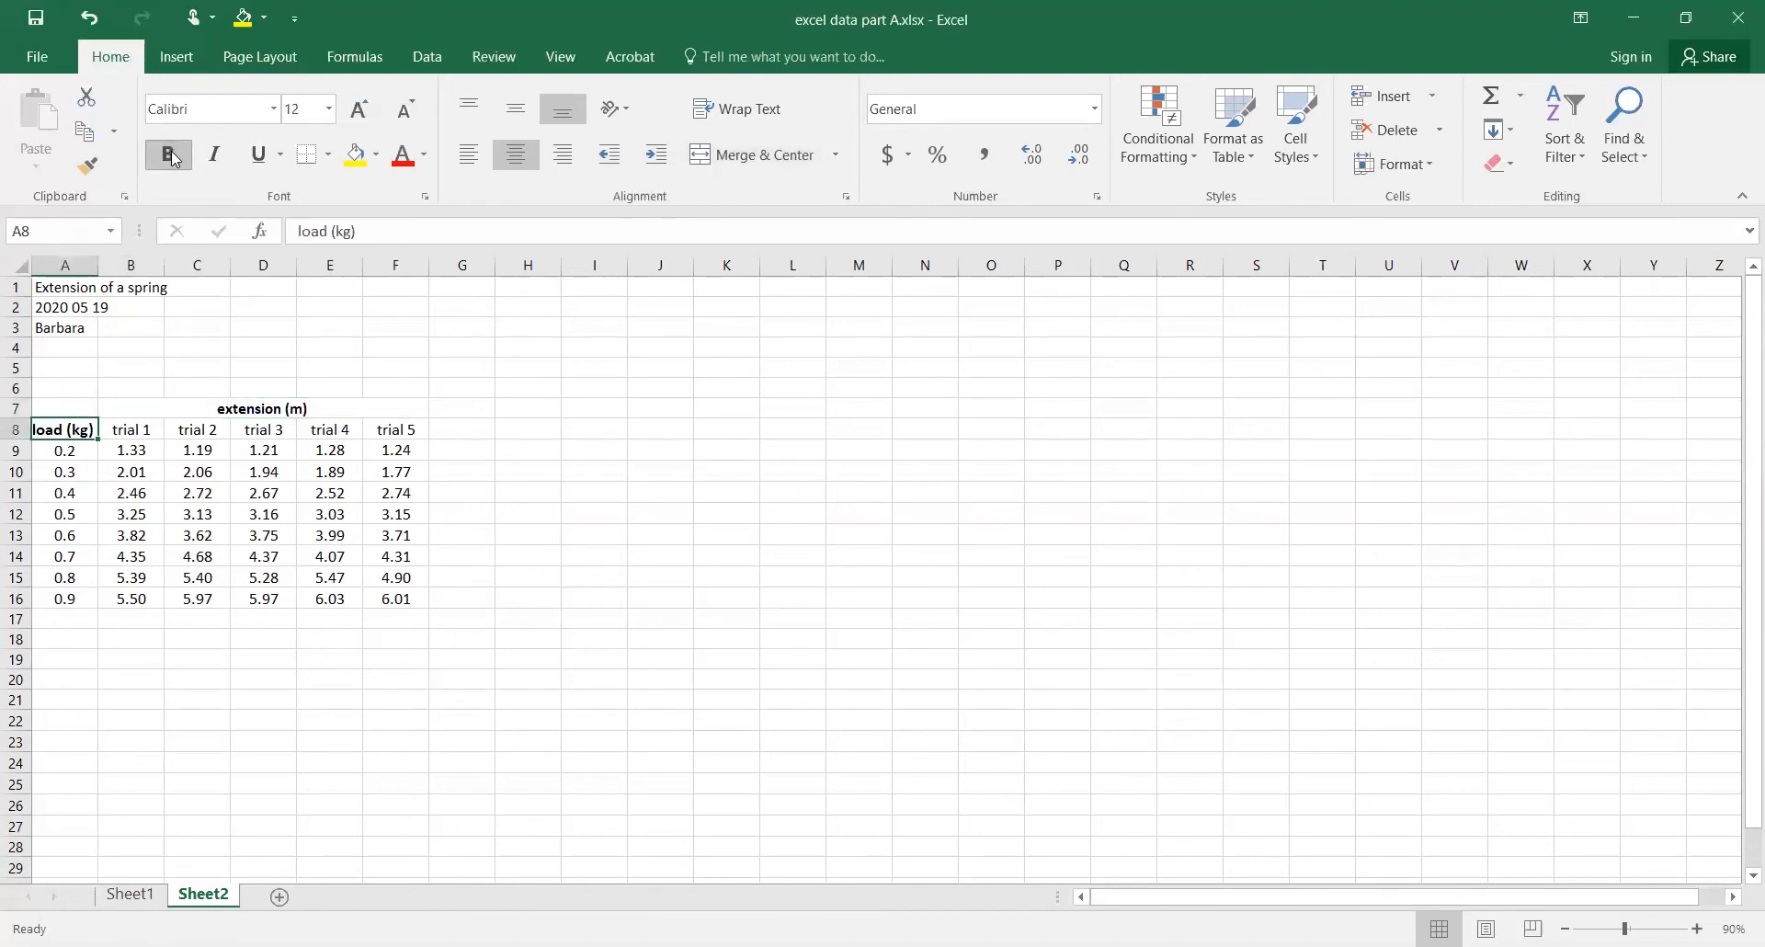
Step: Add the column heading "mean" in G8, beside trial 5
left_click(484, 431)
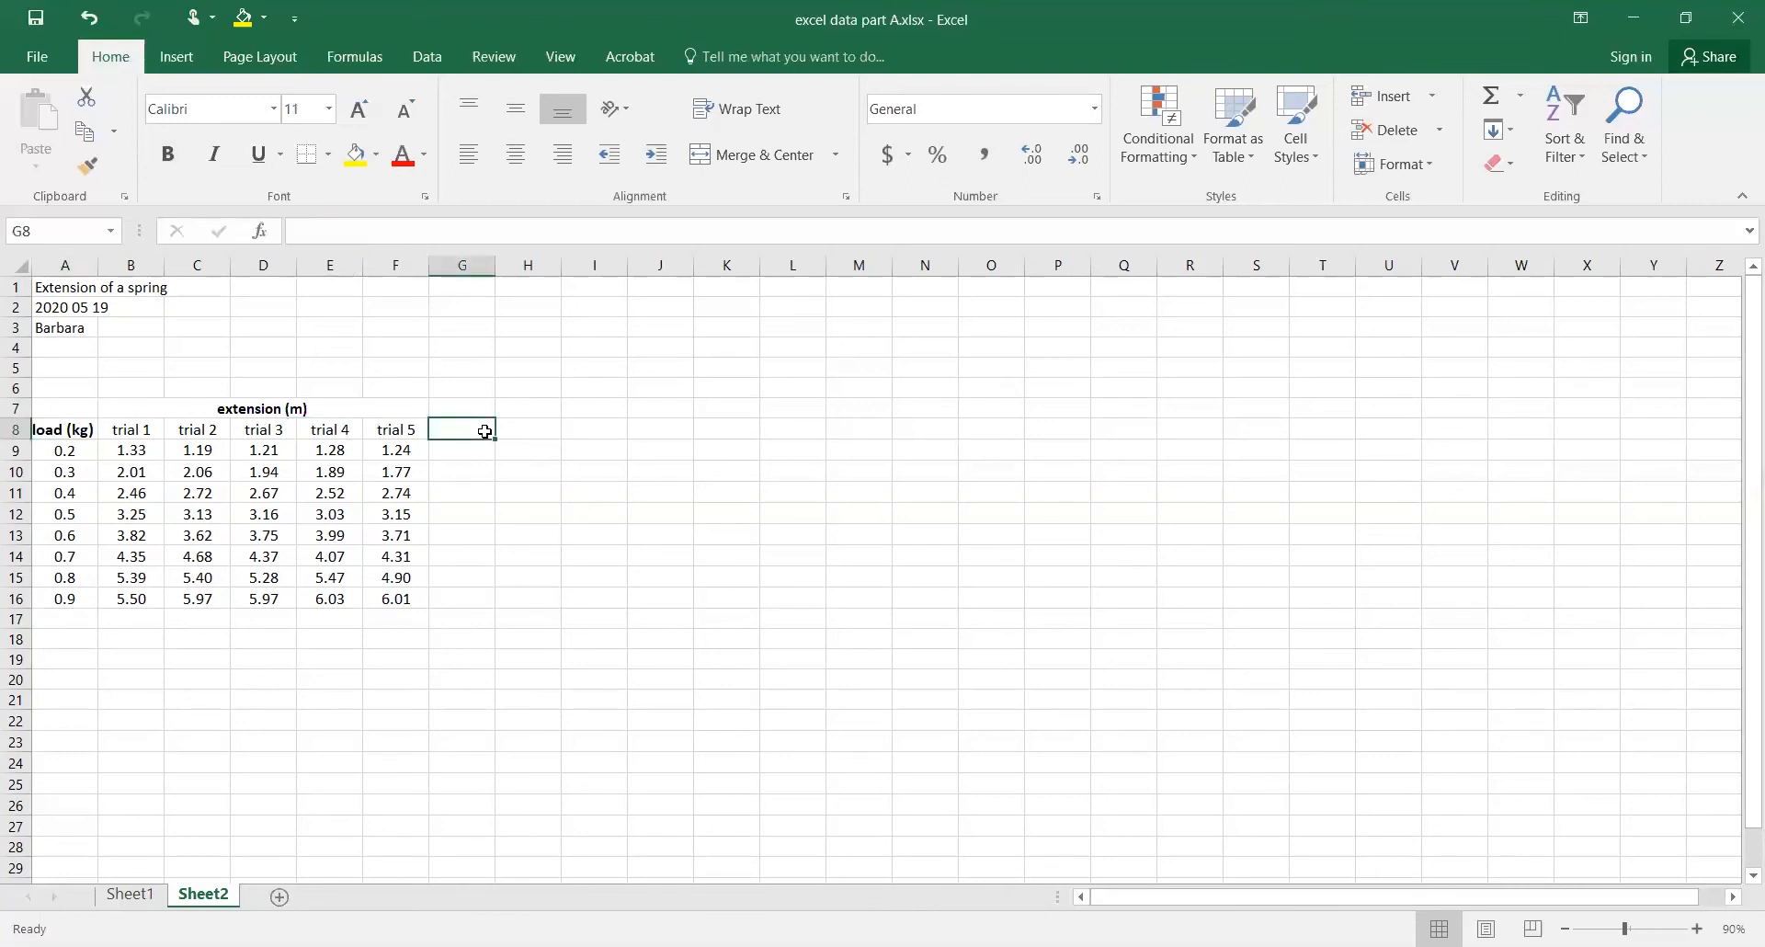
type("mean")
key("Return")
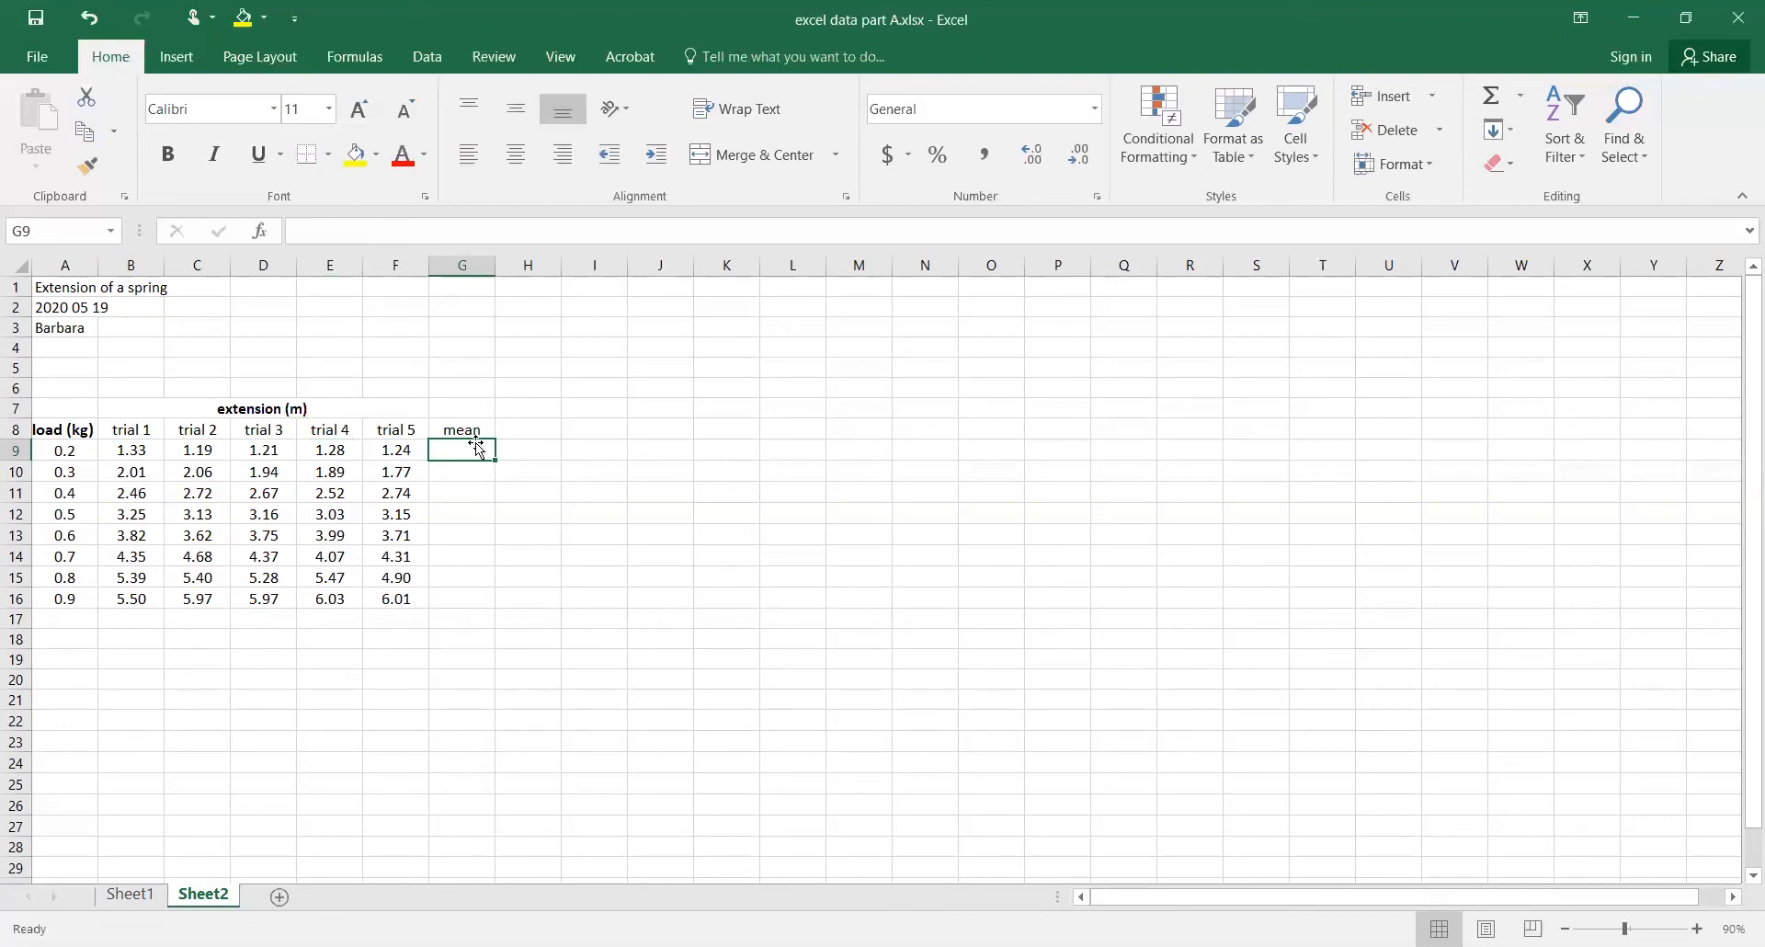
Step: Calculate the mean of the five trials in G9 with the formula =(B9+C9+D9+E9+F9)/5
type("=")
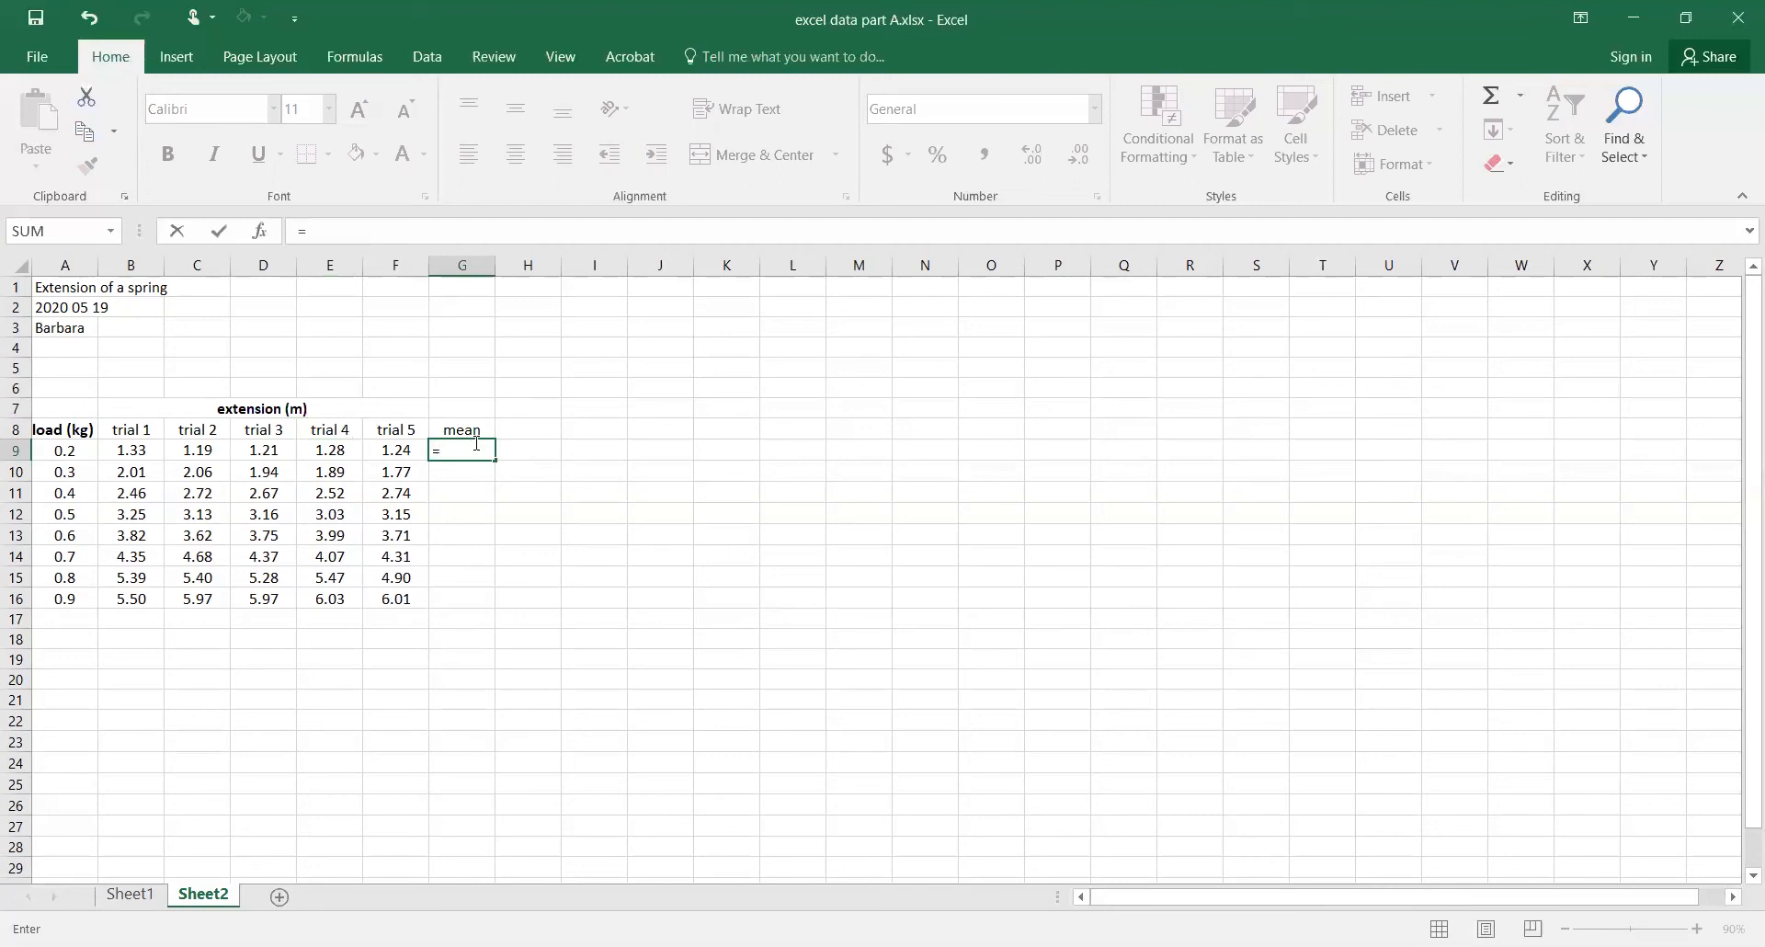
type("(")
left_click(137, 452)
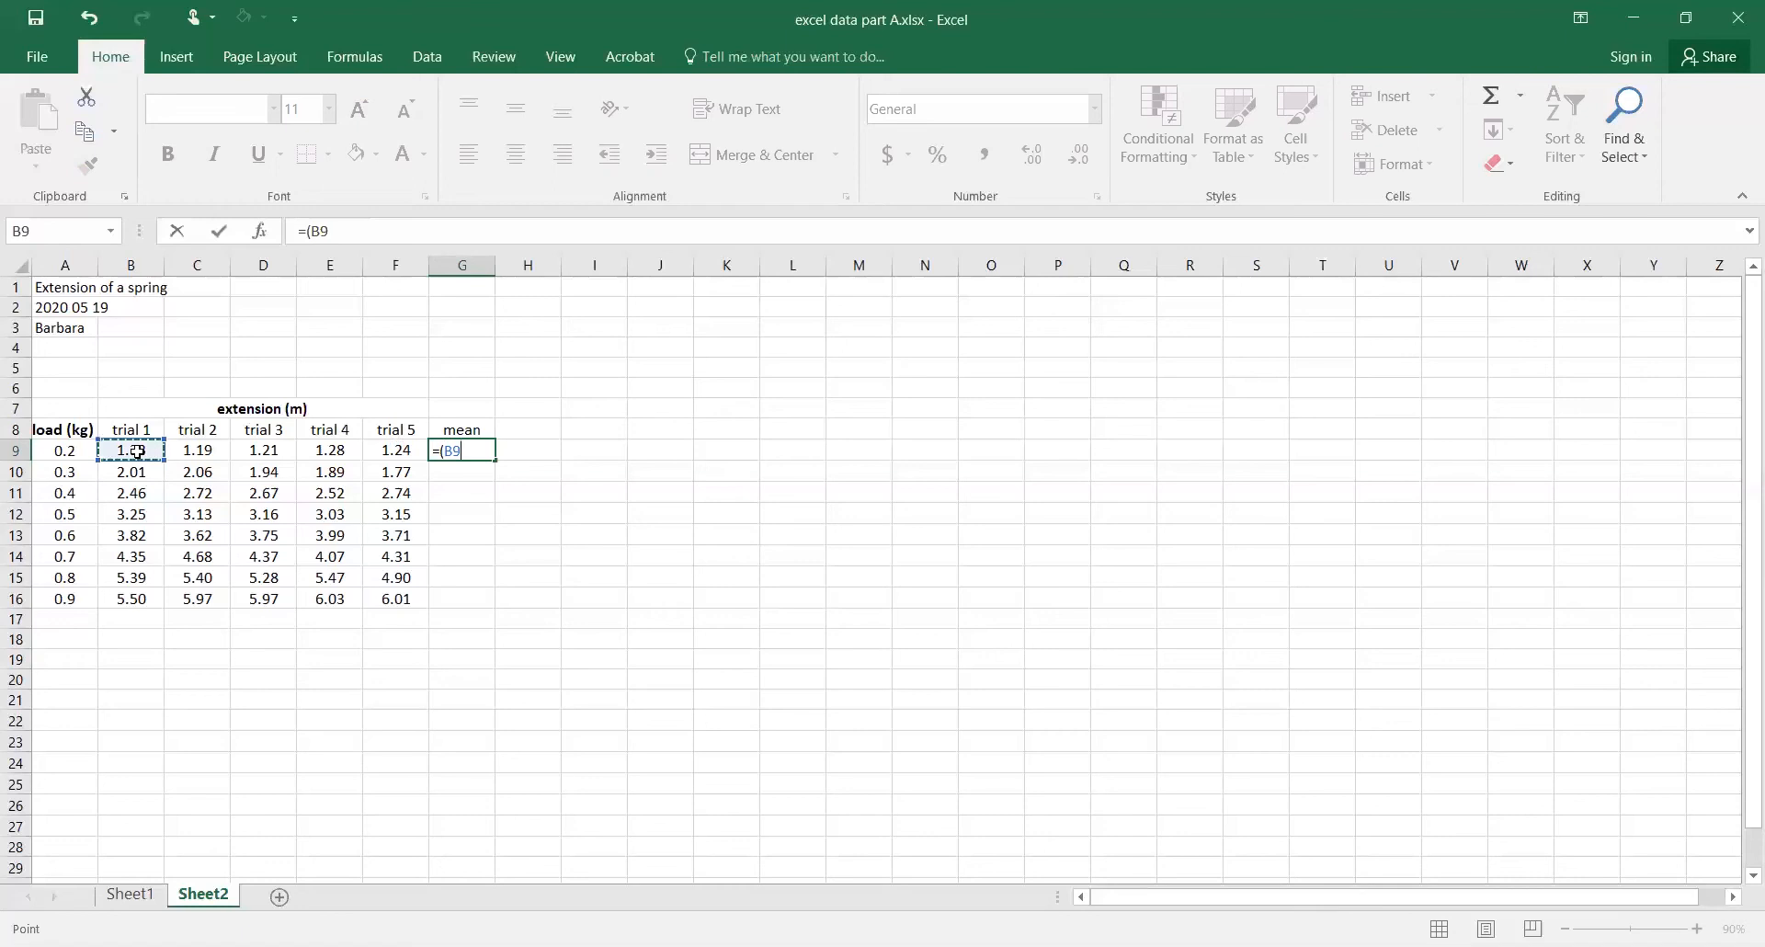
type("+")
left_click(191, 452)
type("+")
left_click(261, 454)
type("+")
left_click(332, 451)
type("+")
left_click(384, 450)
type(")")
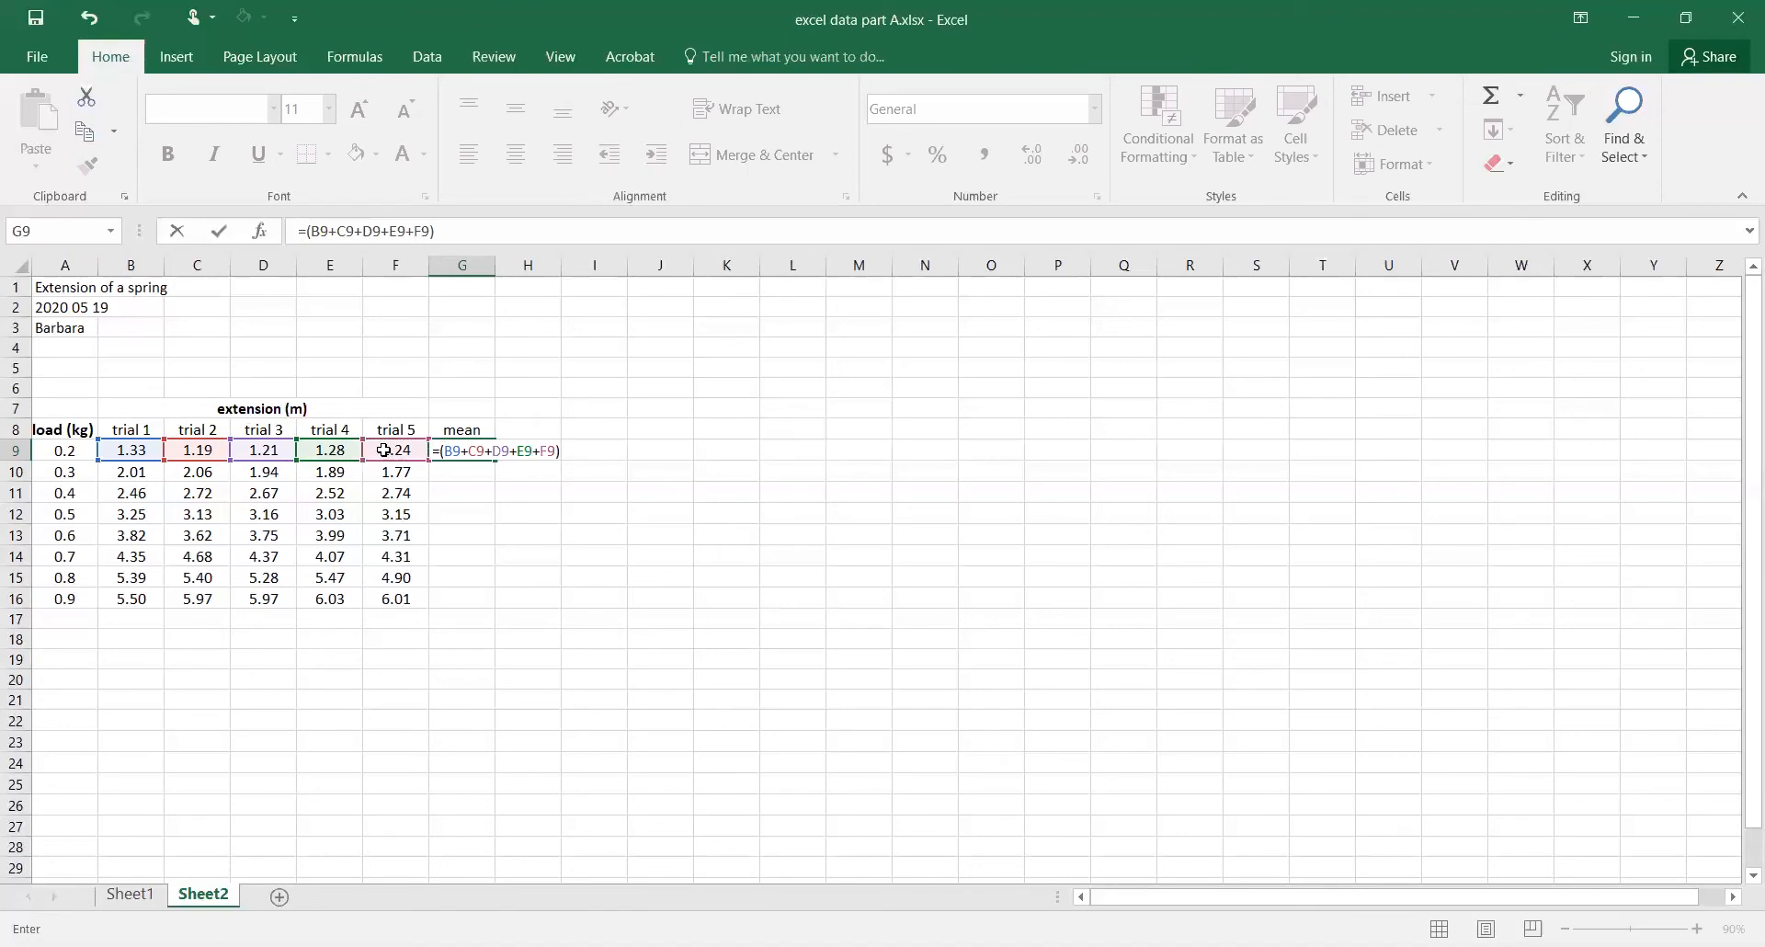
type("/5")
key("Return")
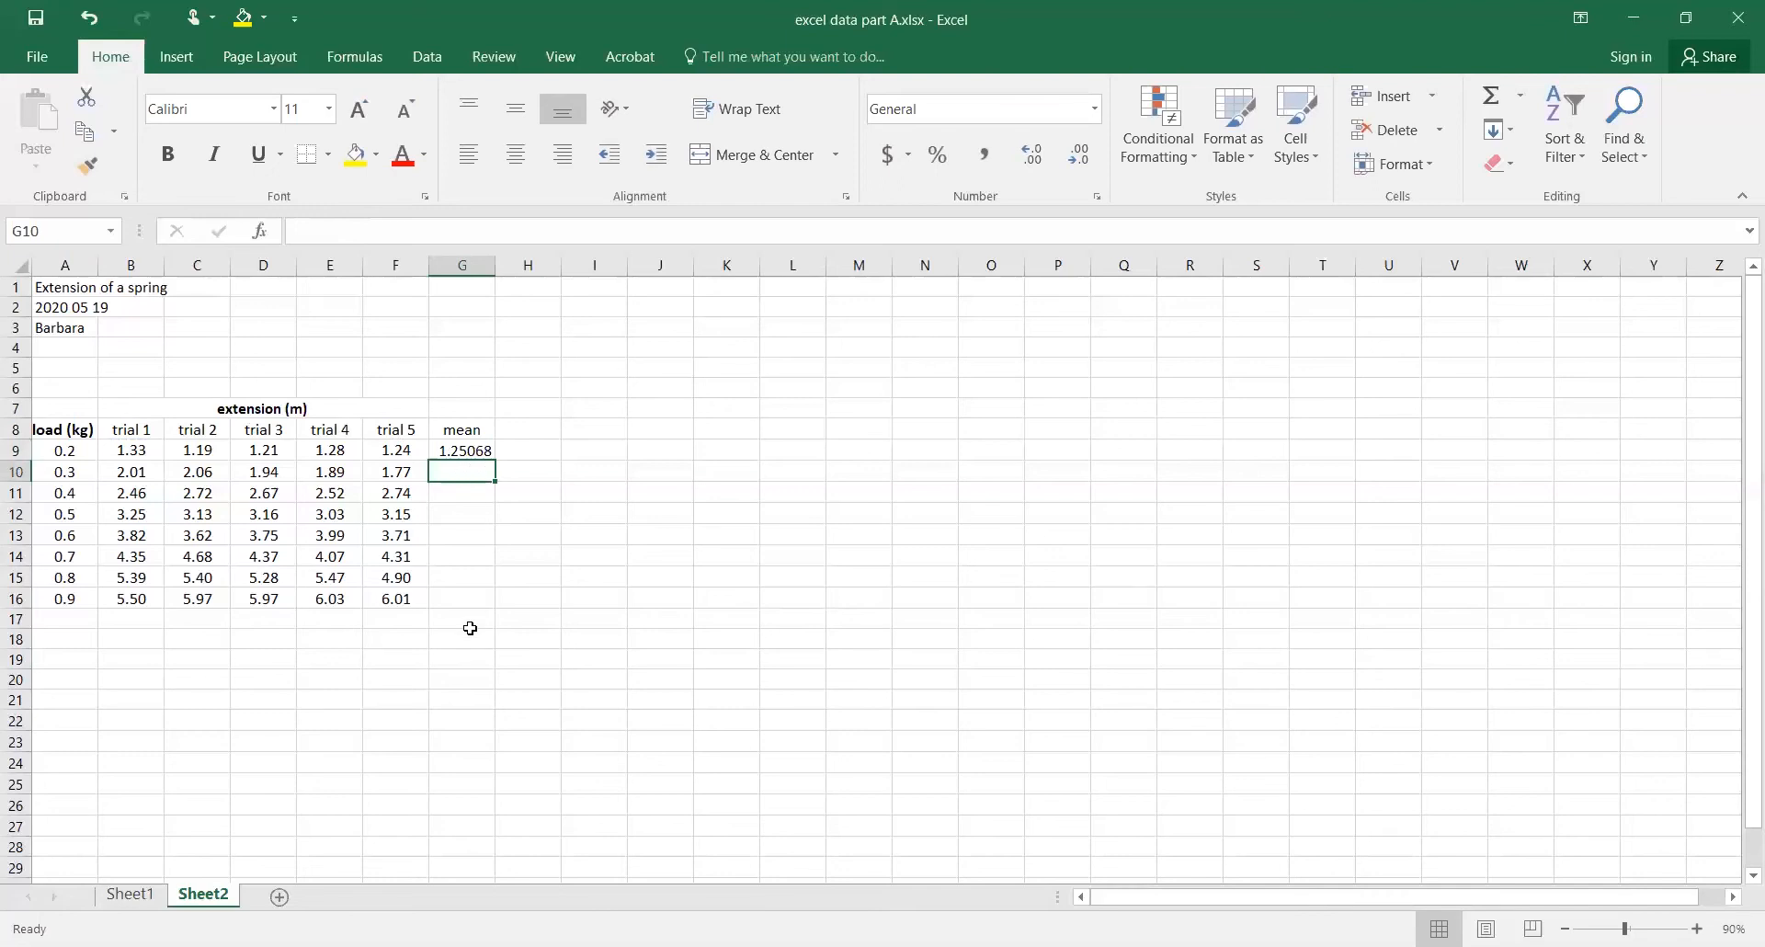
Step: Fill the mean formula from G9 down to G16 and inspect the cell references in G16
left_click(472, 451)
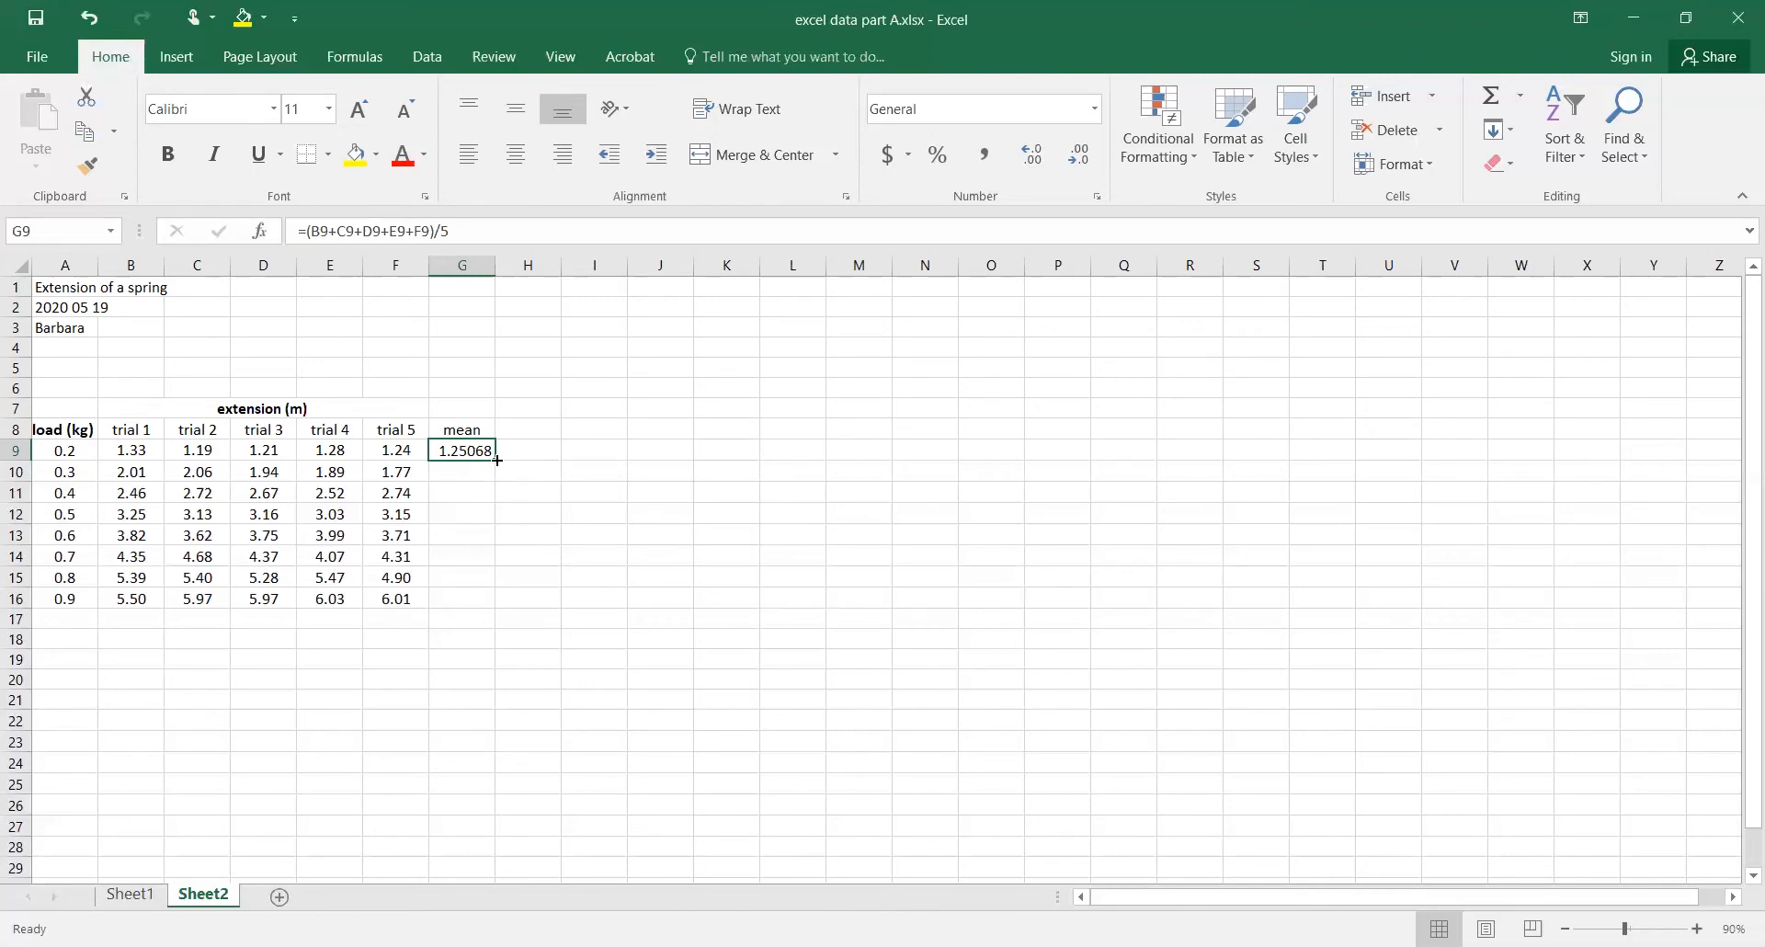
left_click_drag(497, 460, 494, 606)
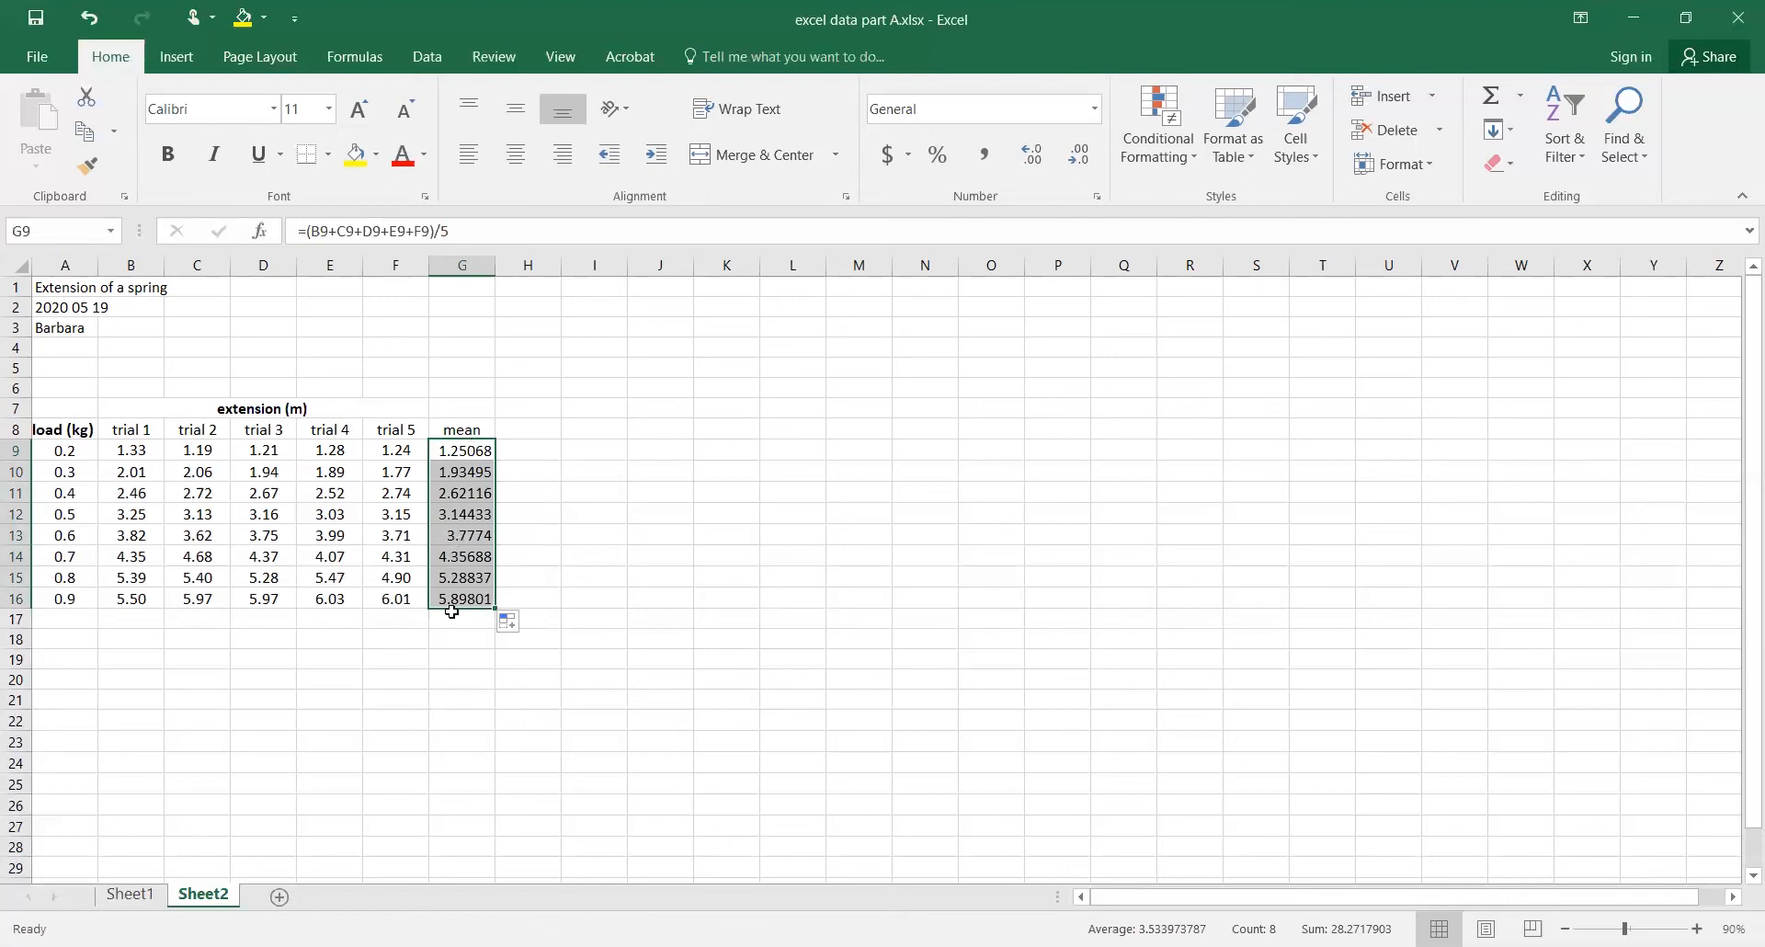
left_click(456, 602)
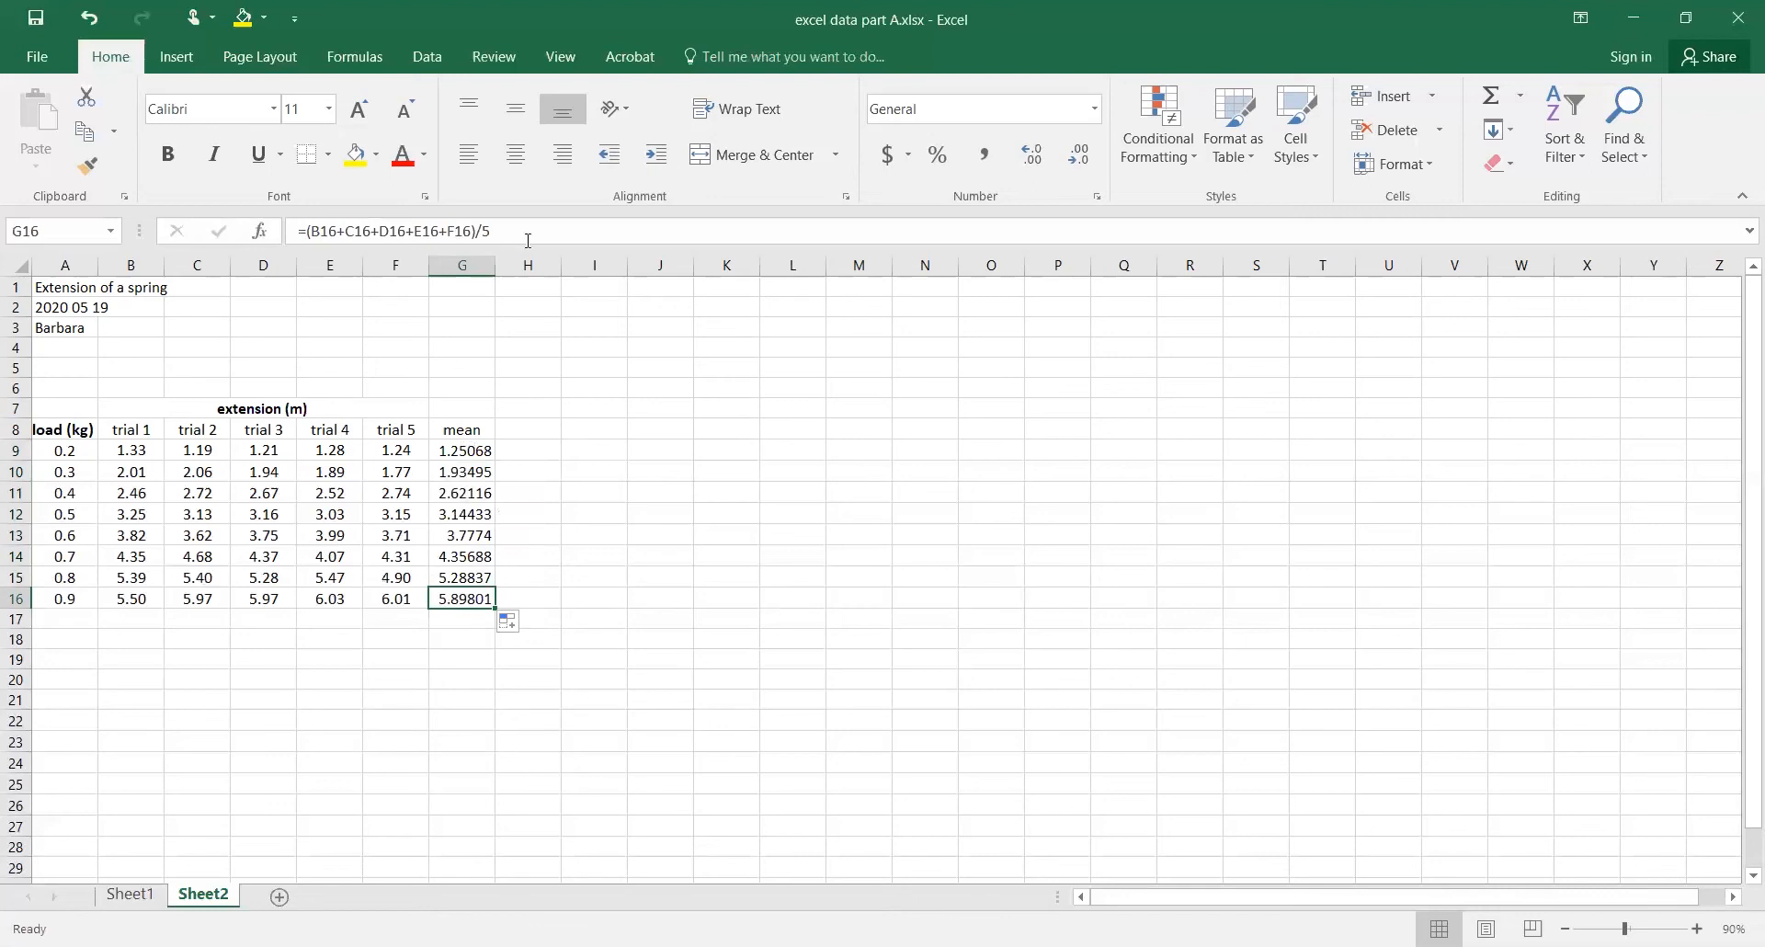
left_click(547, 221)
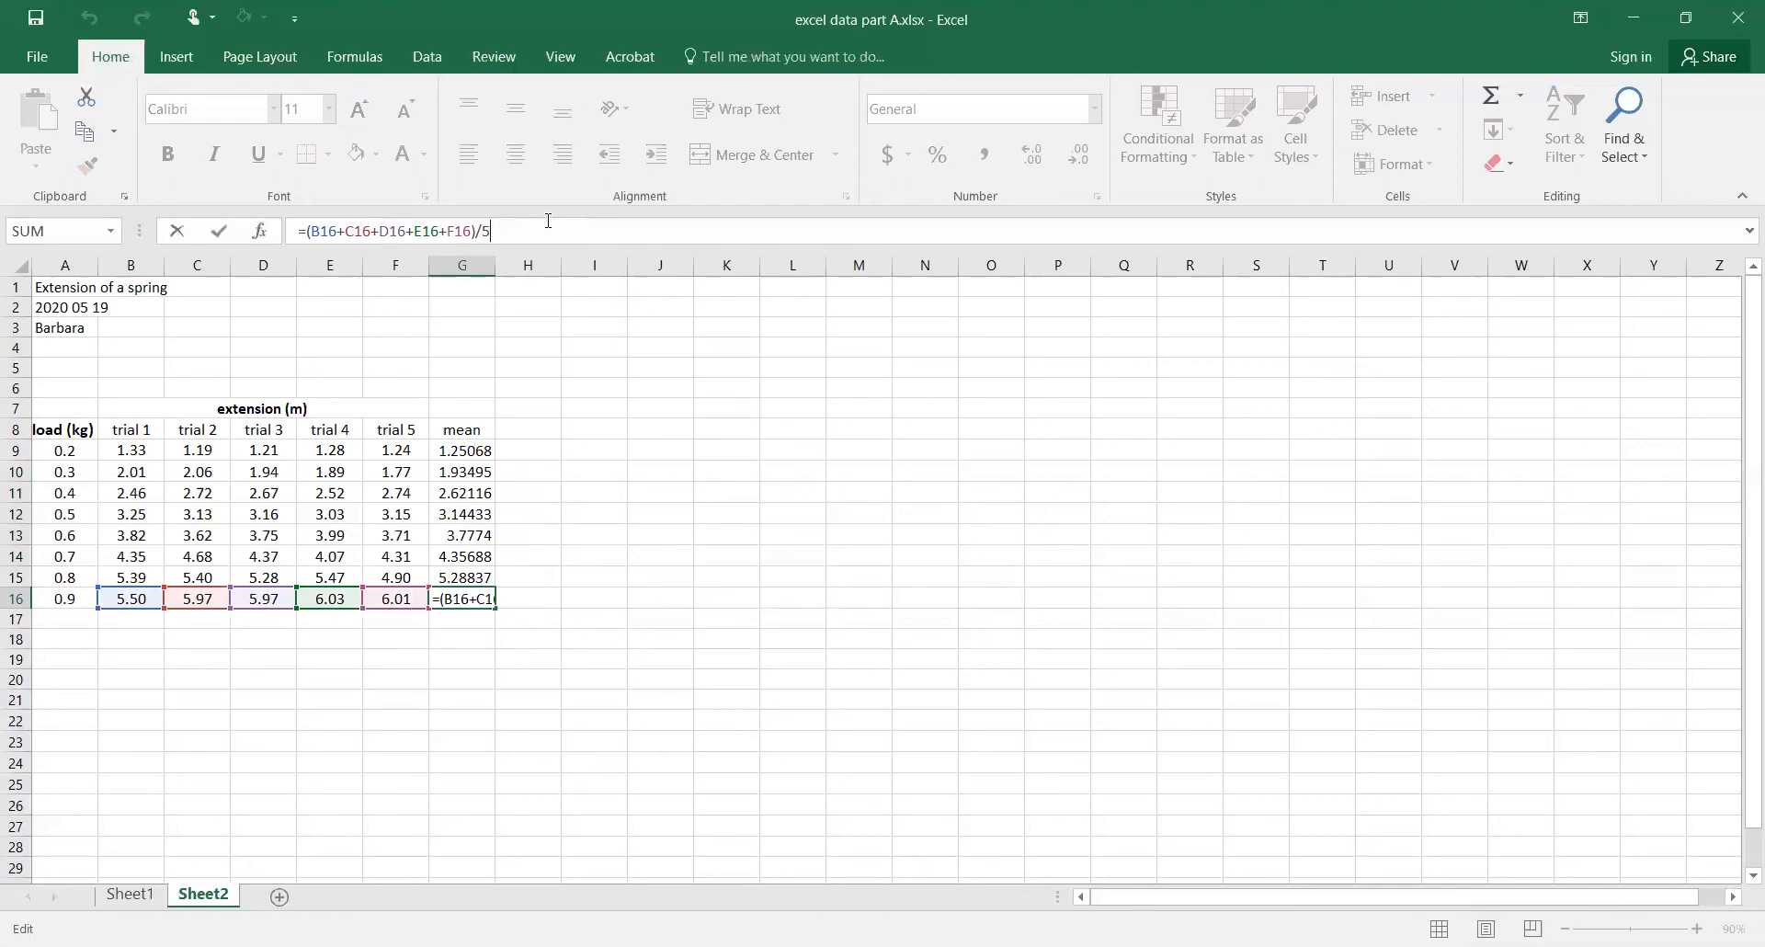
Step: Add a second "mean" column heading in H8, beside the existing mean column
left_click(547, 436)
type("mean")
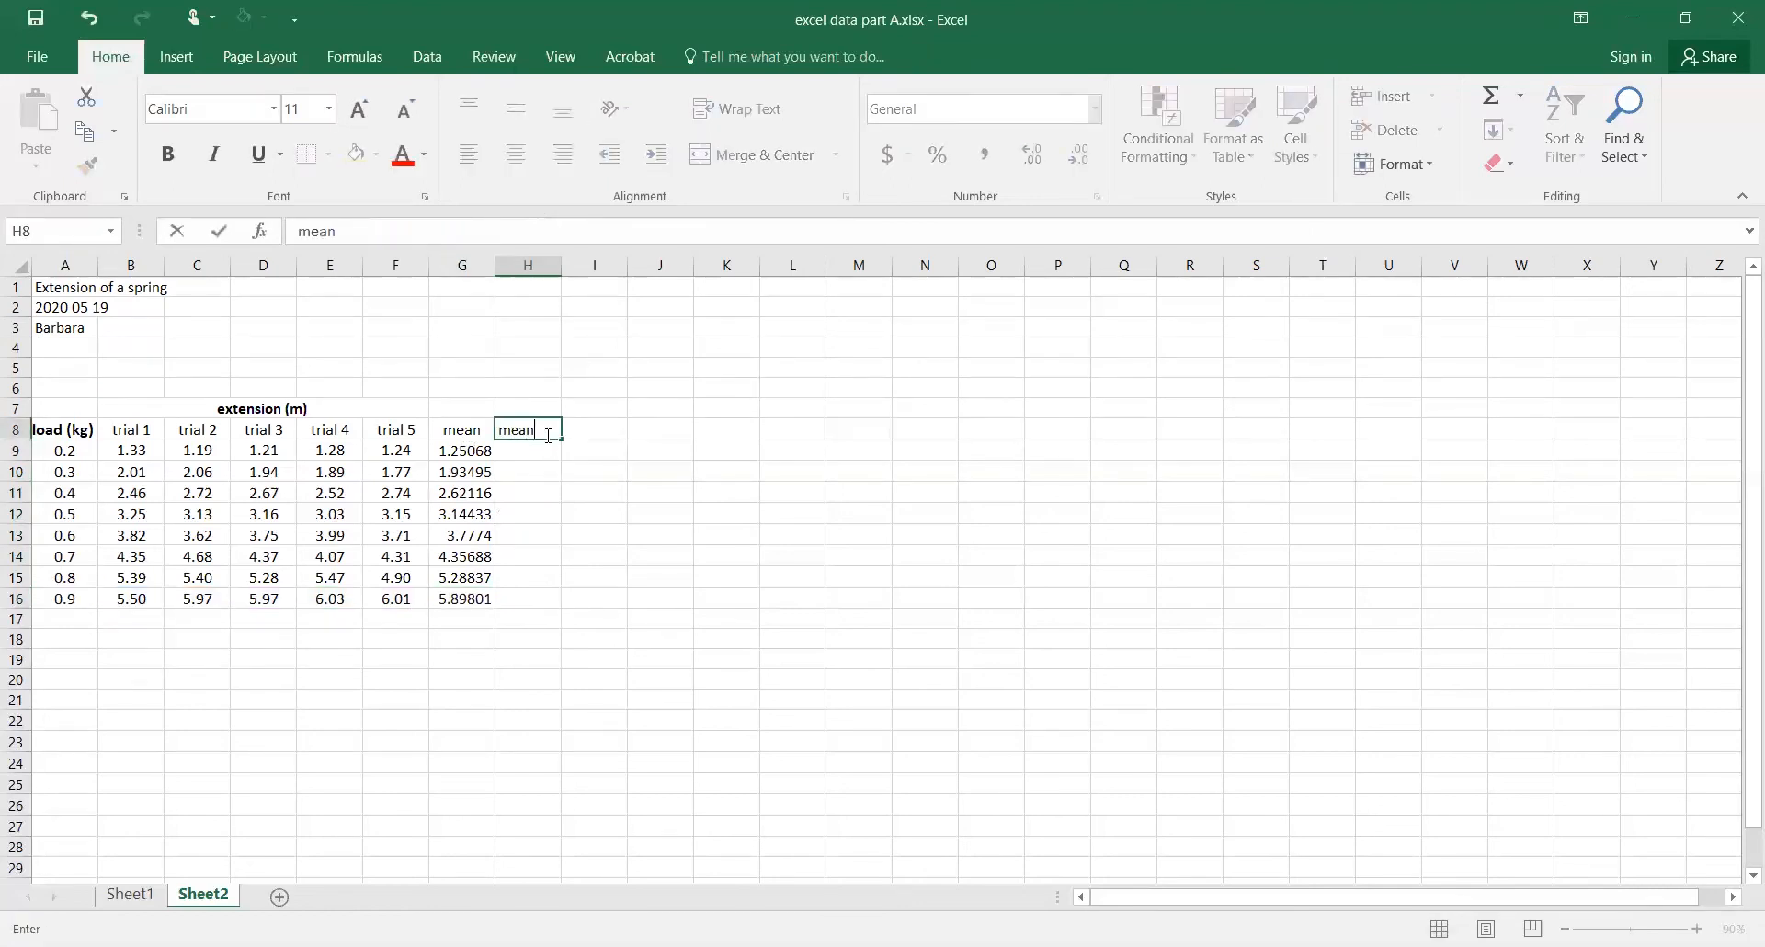
key("Return")
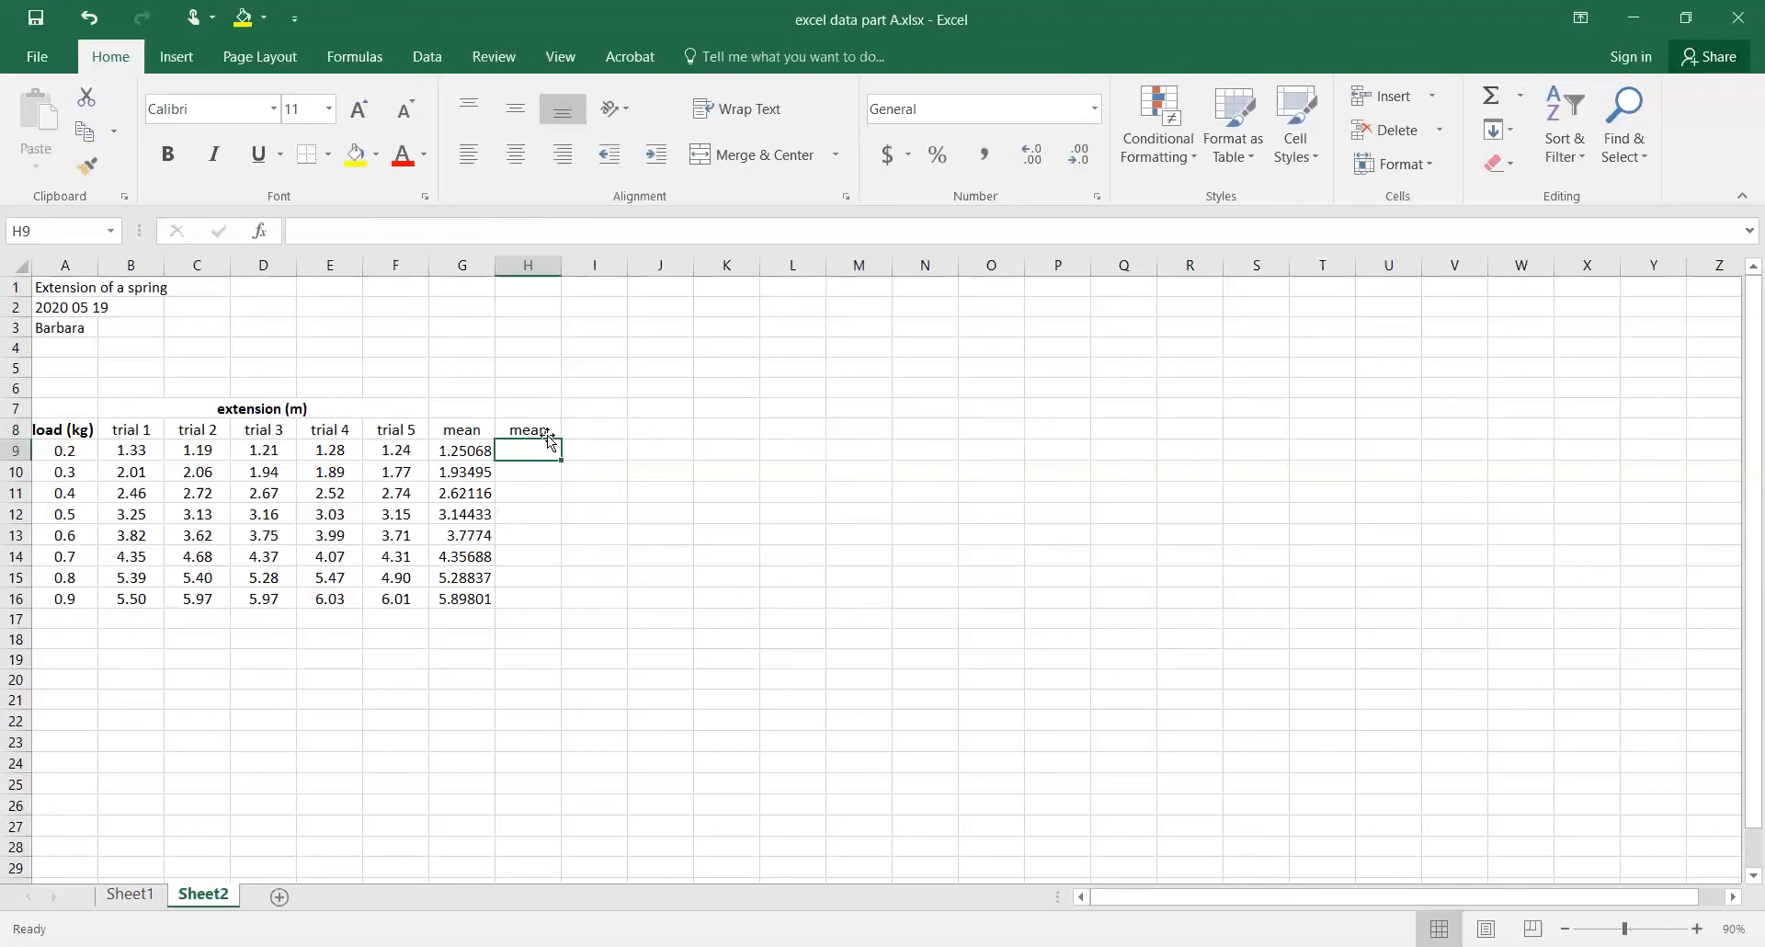
Step: Calculate the mean of the five trials in H9 with the formula =AVERAGE(B9:F9)
type("=")
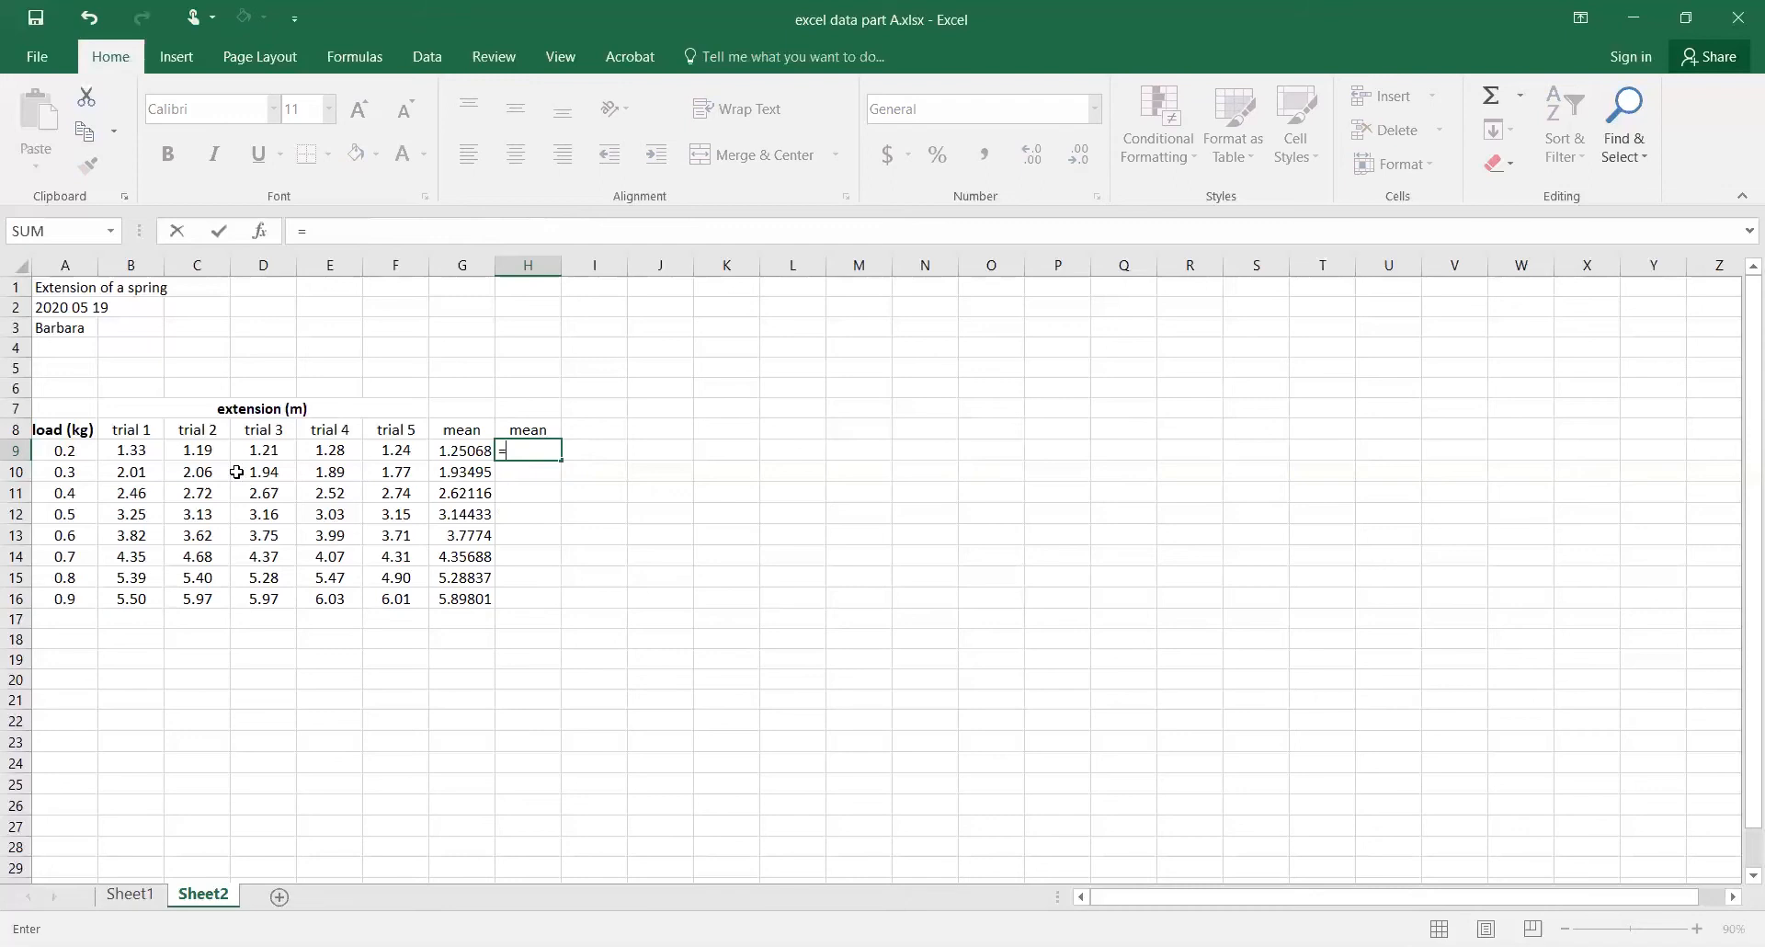
type("average(")
left_click(125, 447)
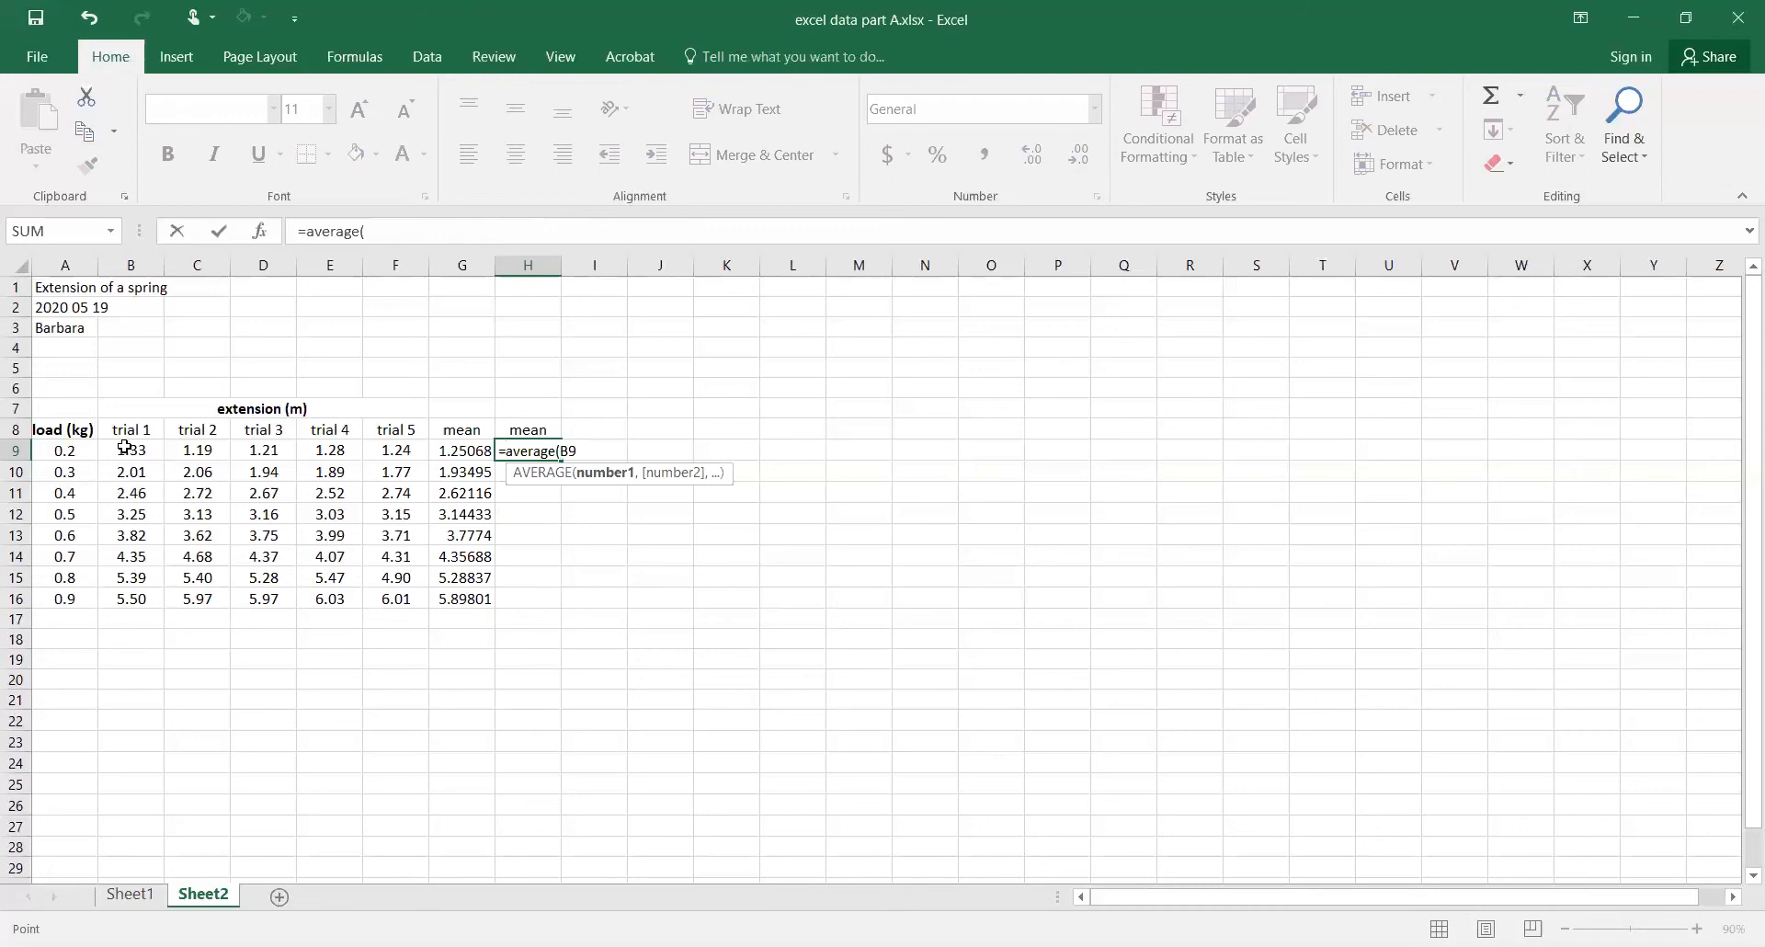
left_click_drag(125, 447, 411, 449)
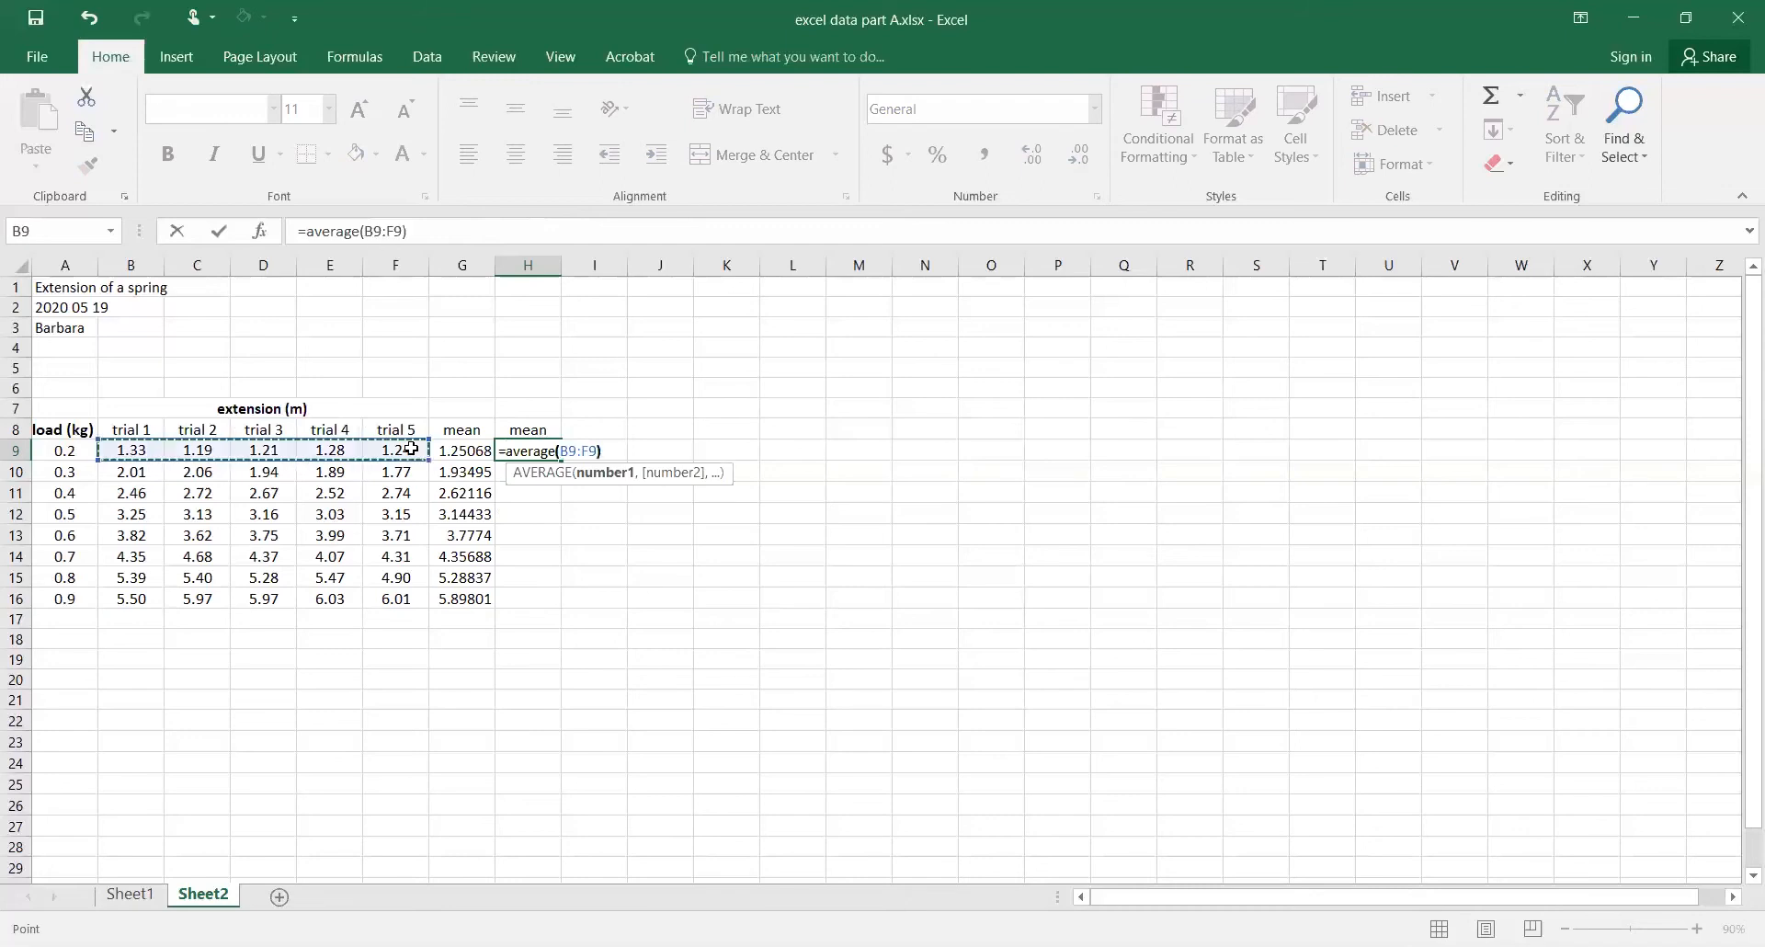
type(")")
key("Return")
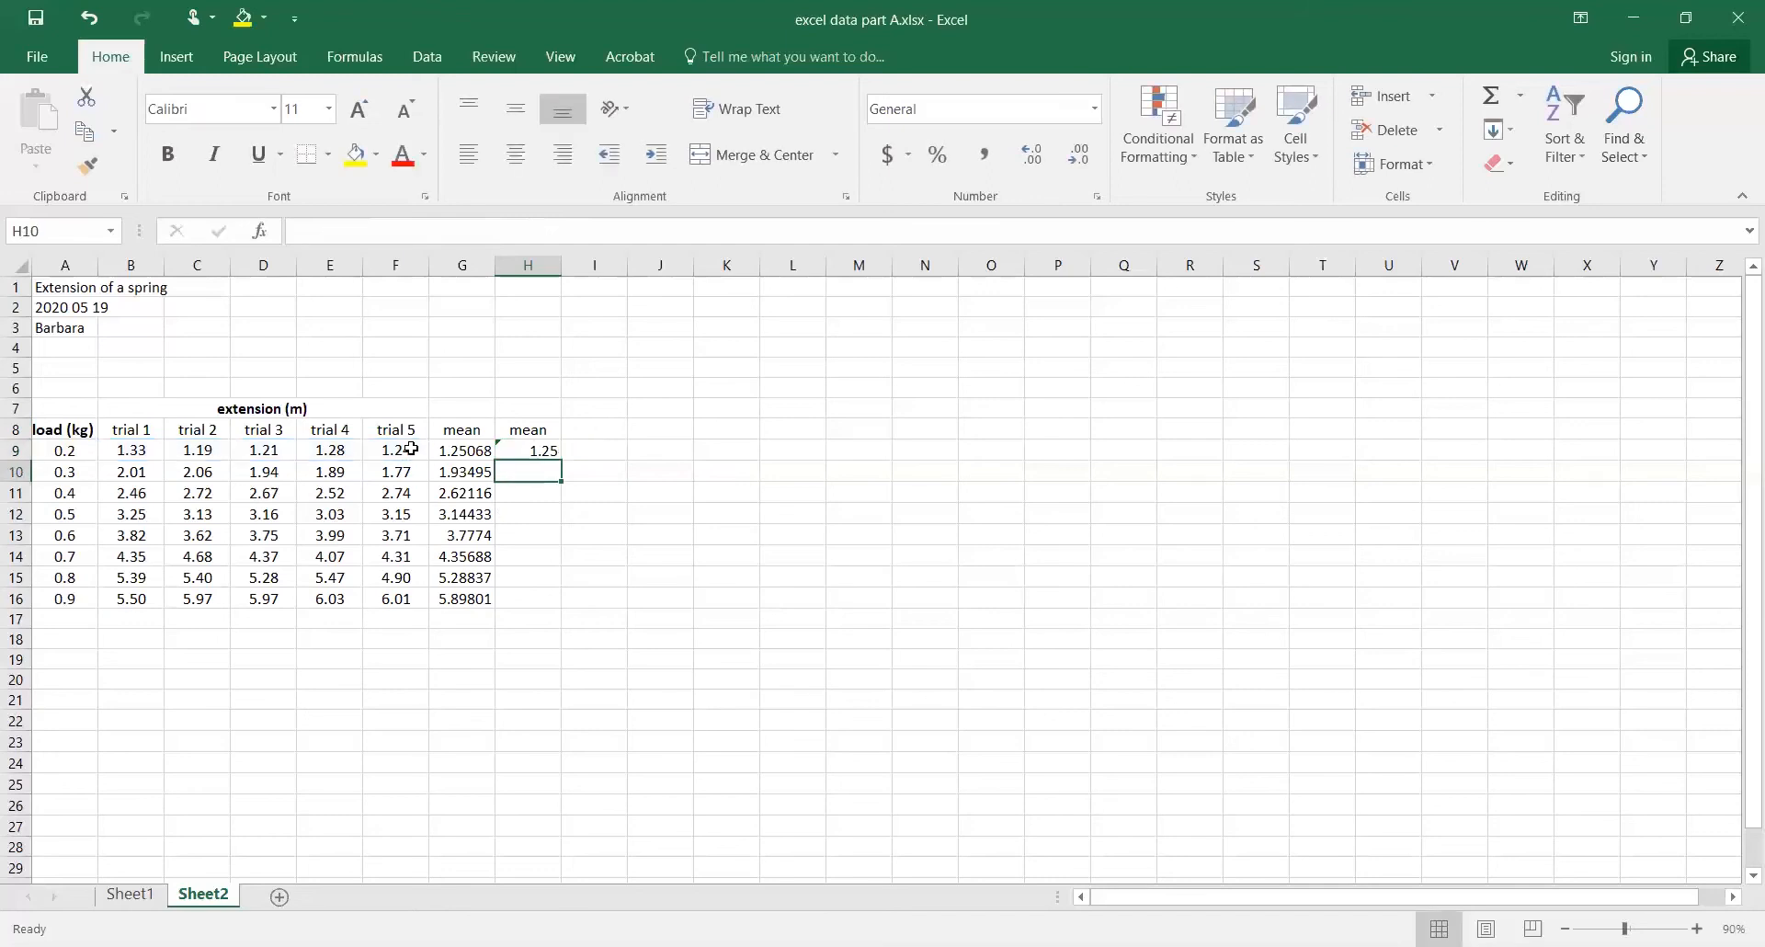
Step: Show the H9 mean with three decimal places and fill its formula down to H16
double_click(549, 450)
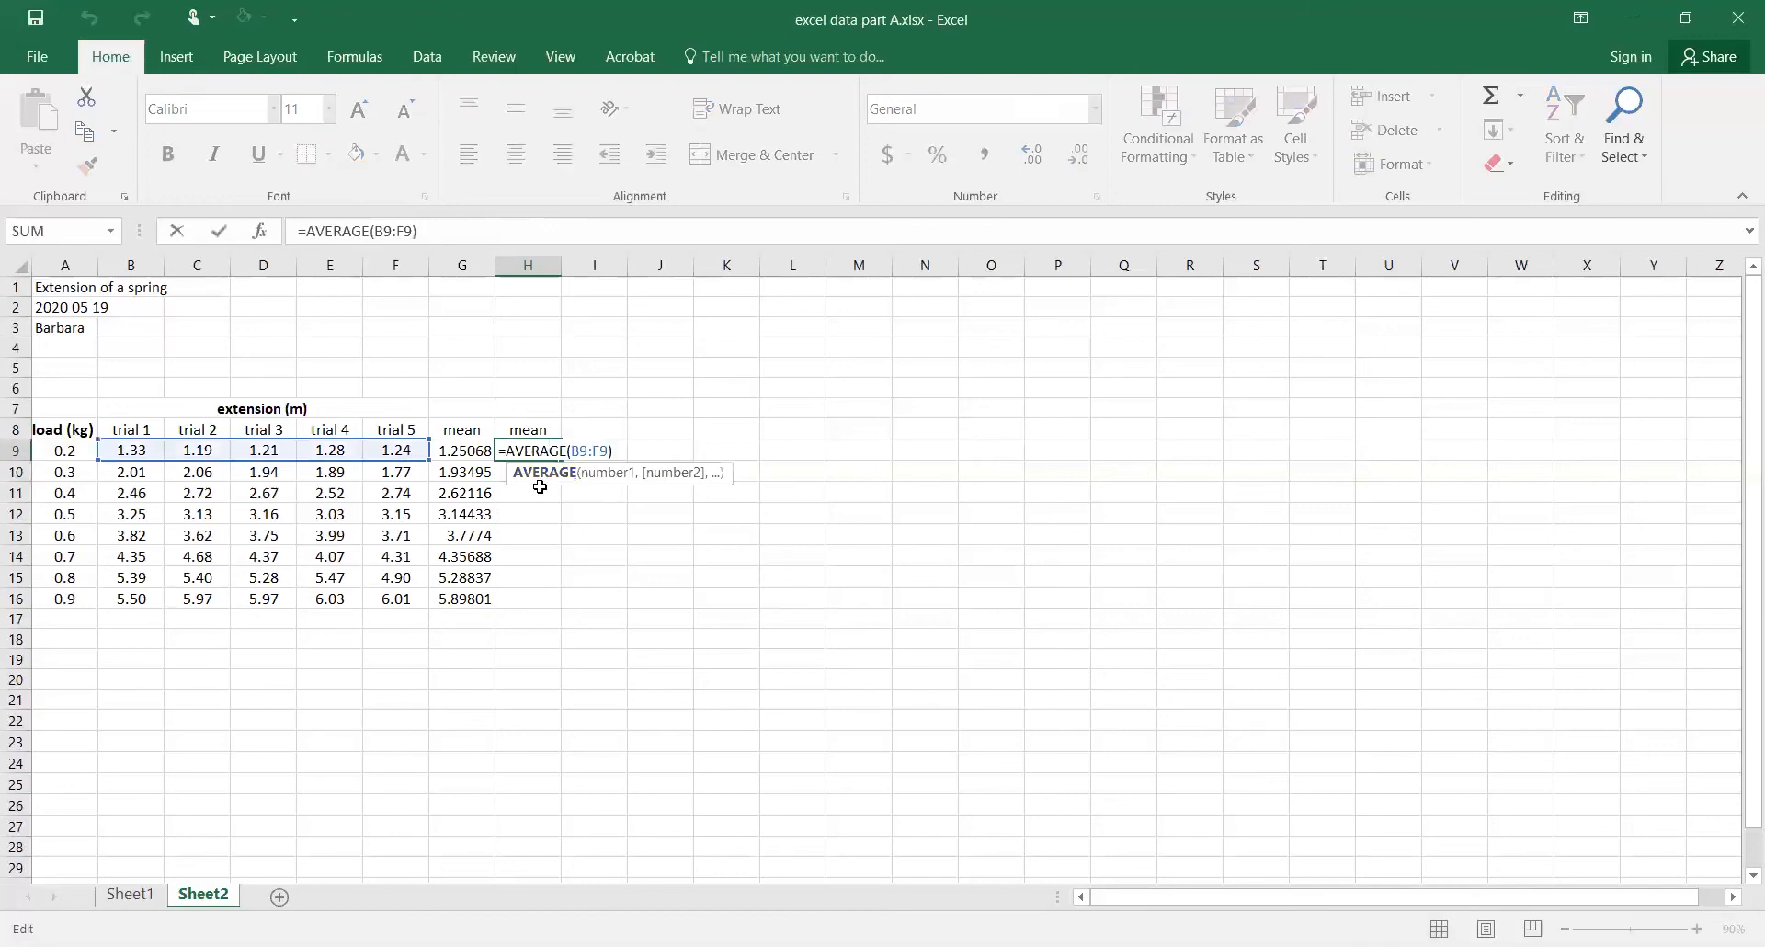
left_click(540, 486)
left_click(542, 451)
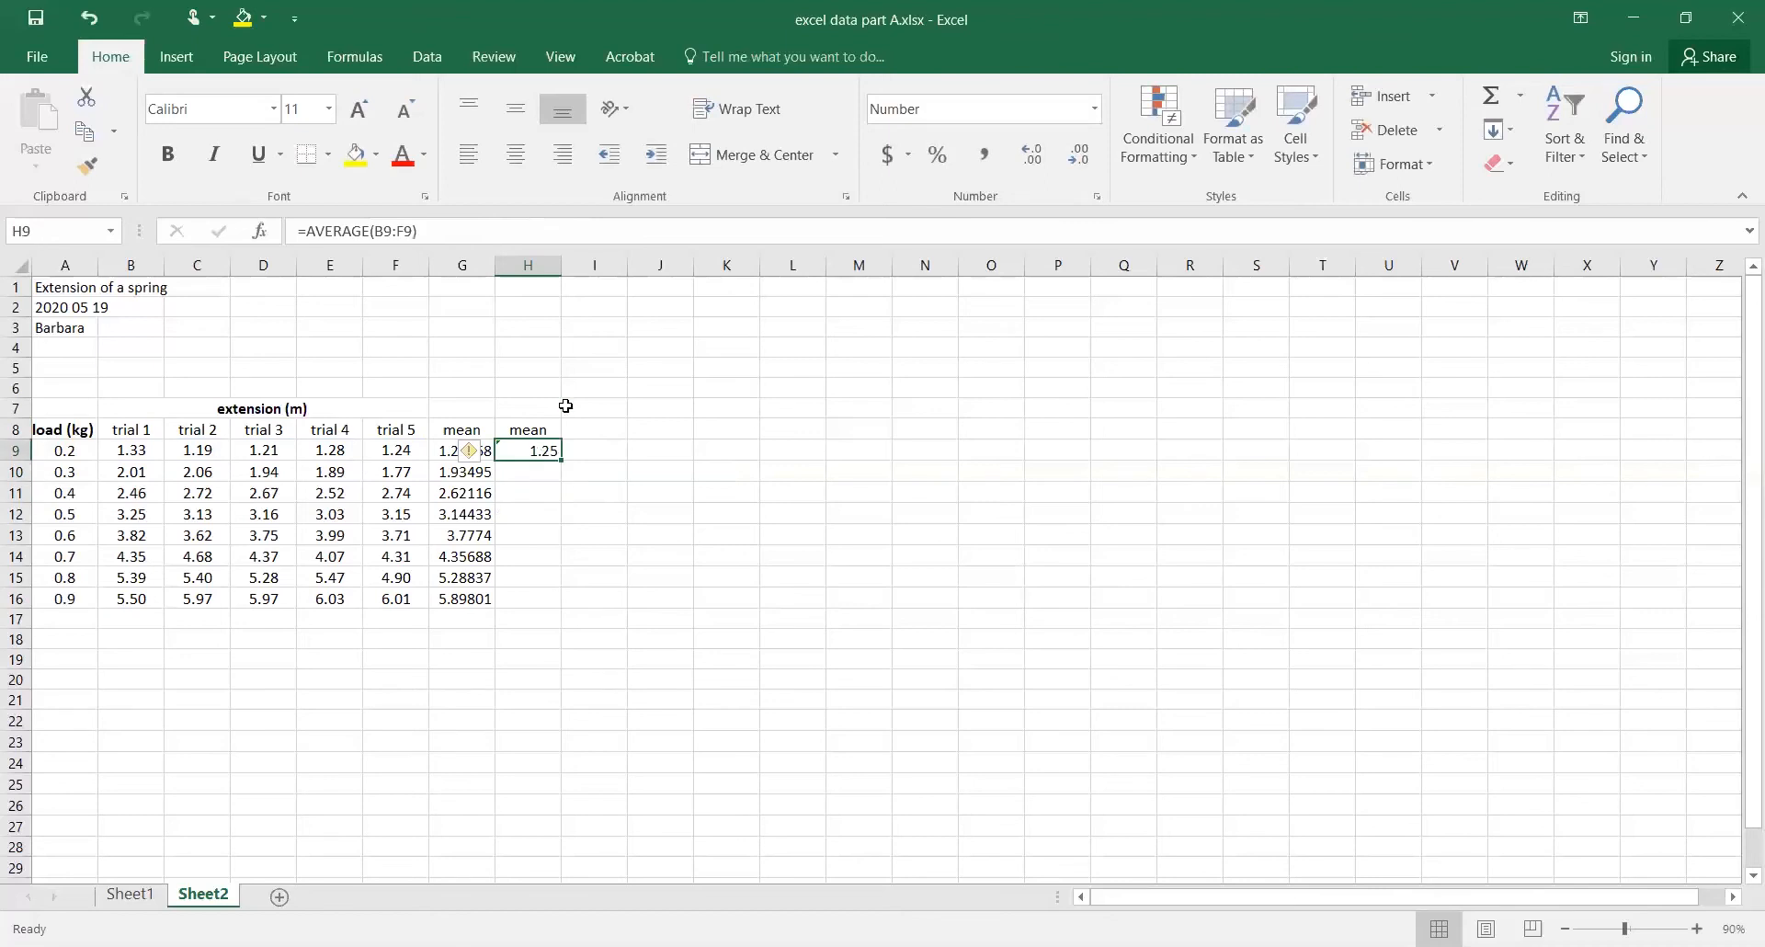
left_click(1043, 169)
left_click_drag(560, 459, 555, 612)
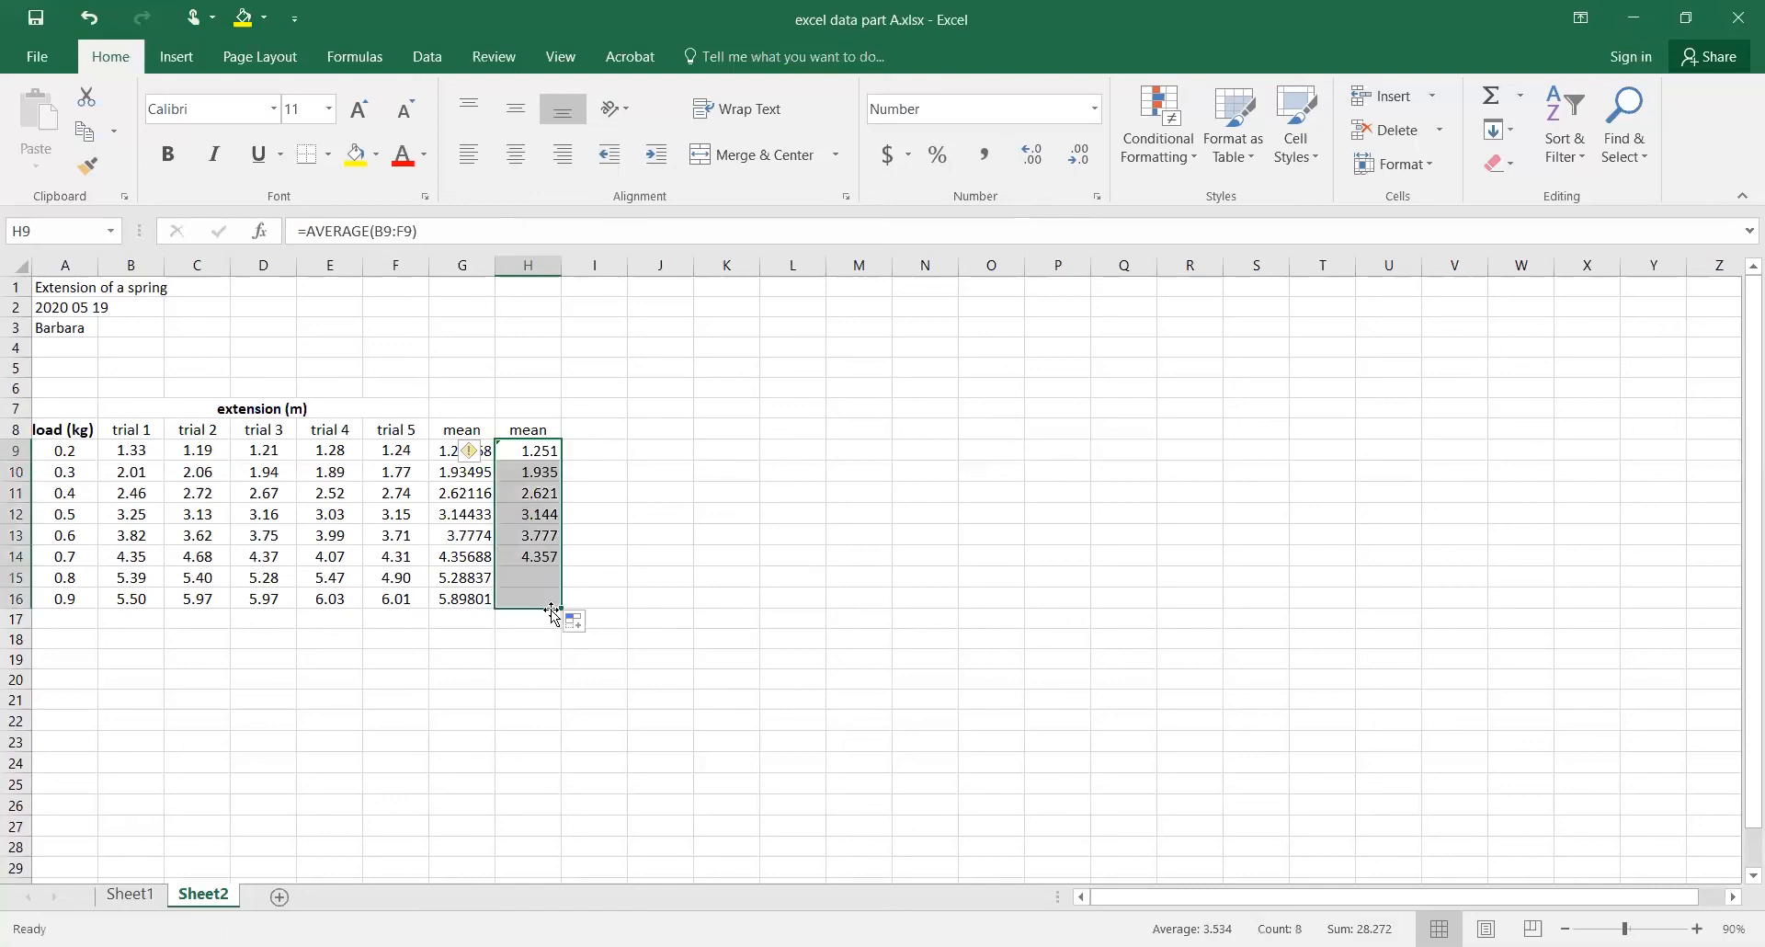
Step: Add the column heading "std dev" in I8, beside the second mean column
left_click(606, 428)
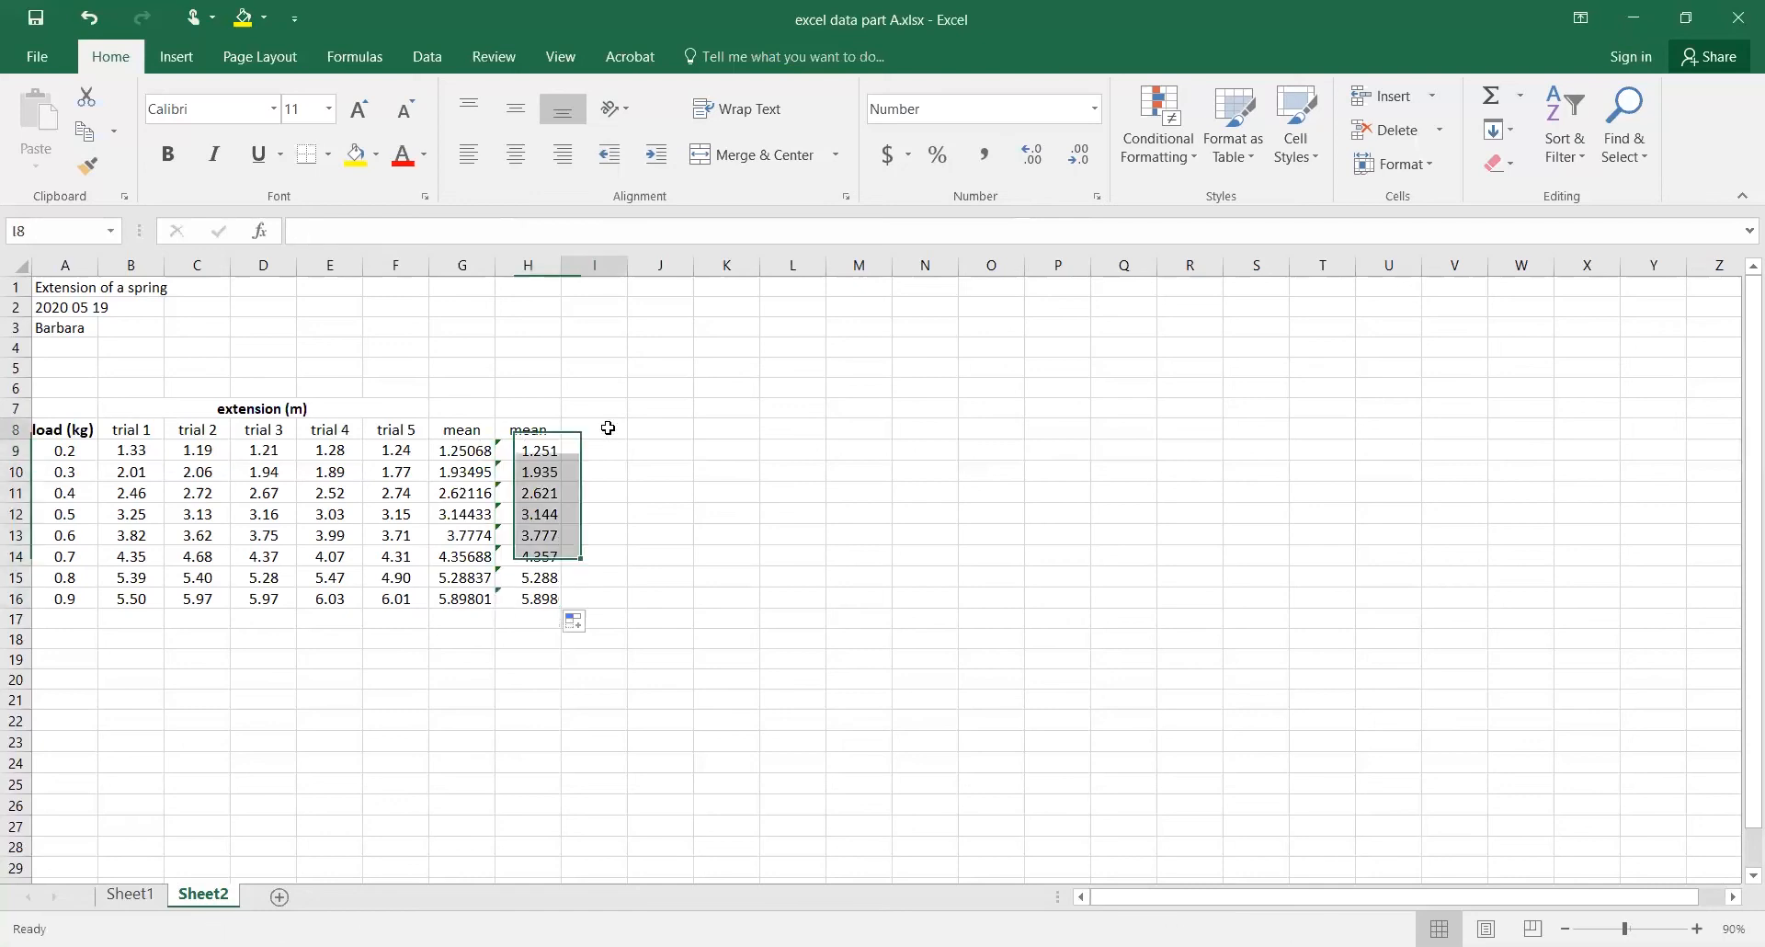
type("std dev")
key("Return")
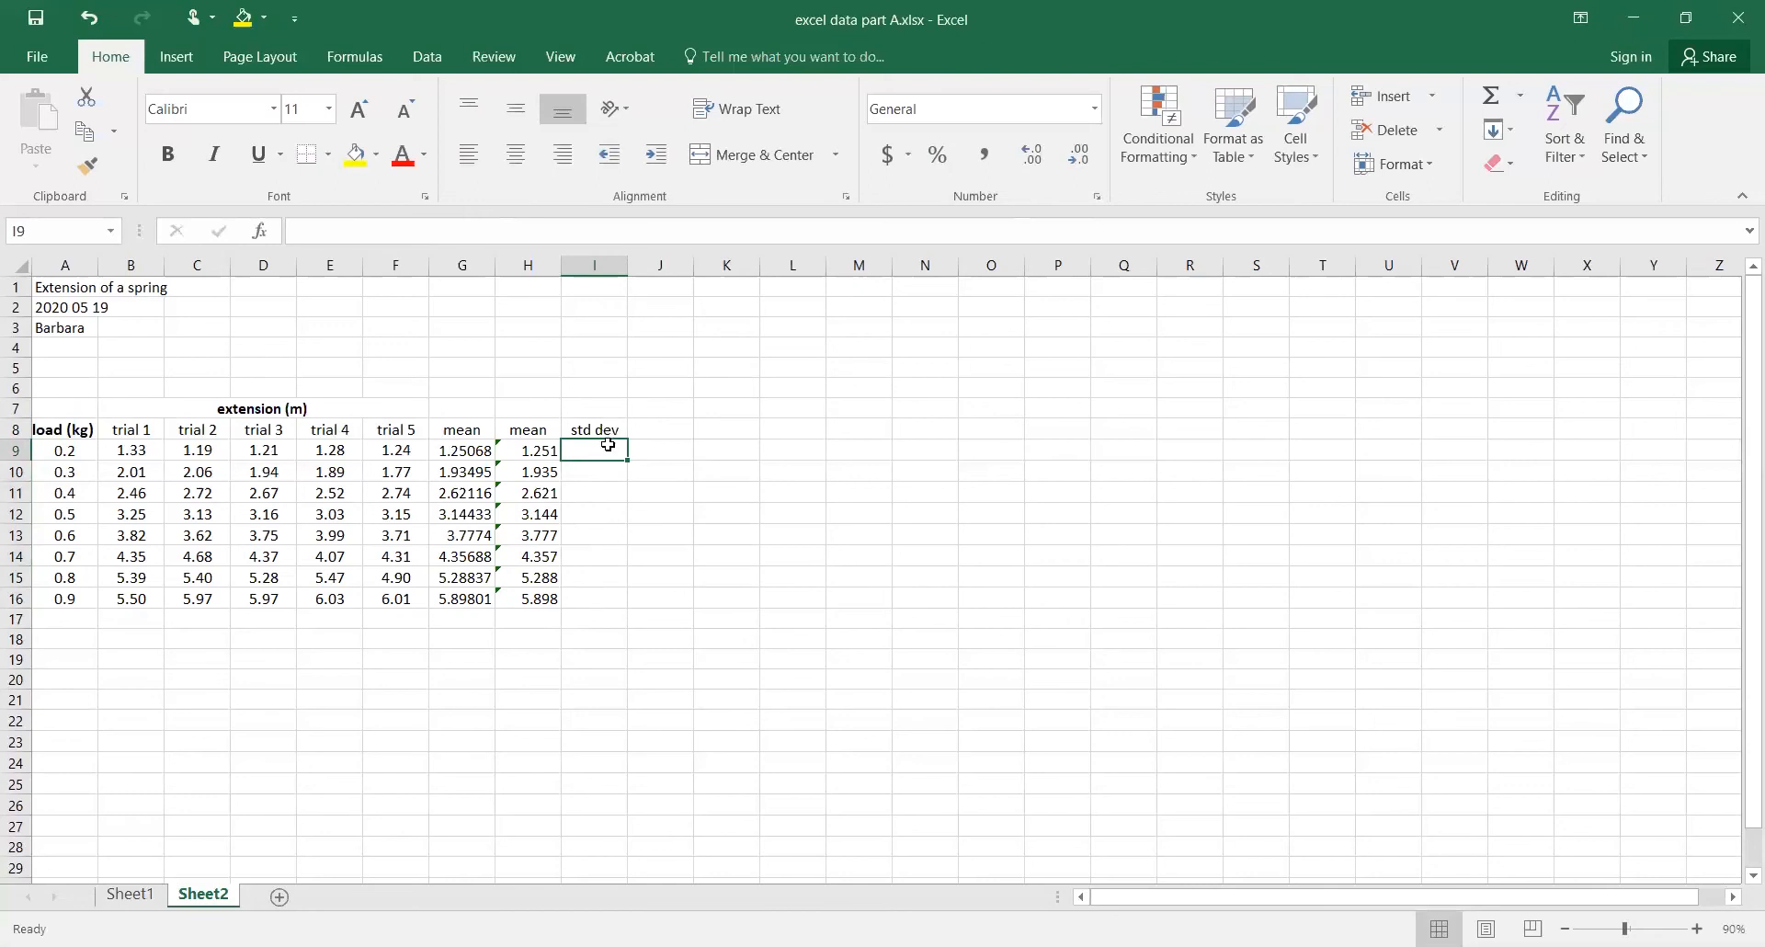
Step: Calculate the standard deviation of the five trials in I9 with =STDEV.P(B9:F9) and fill the formula down to I16
type("=")
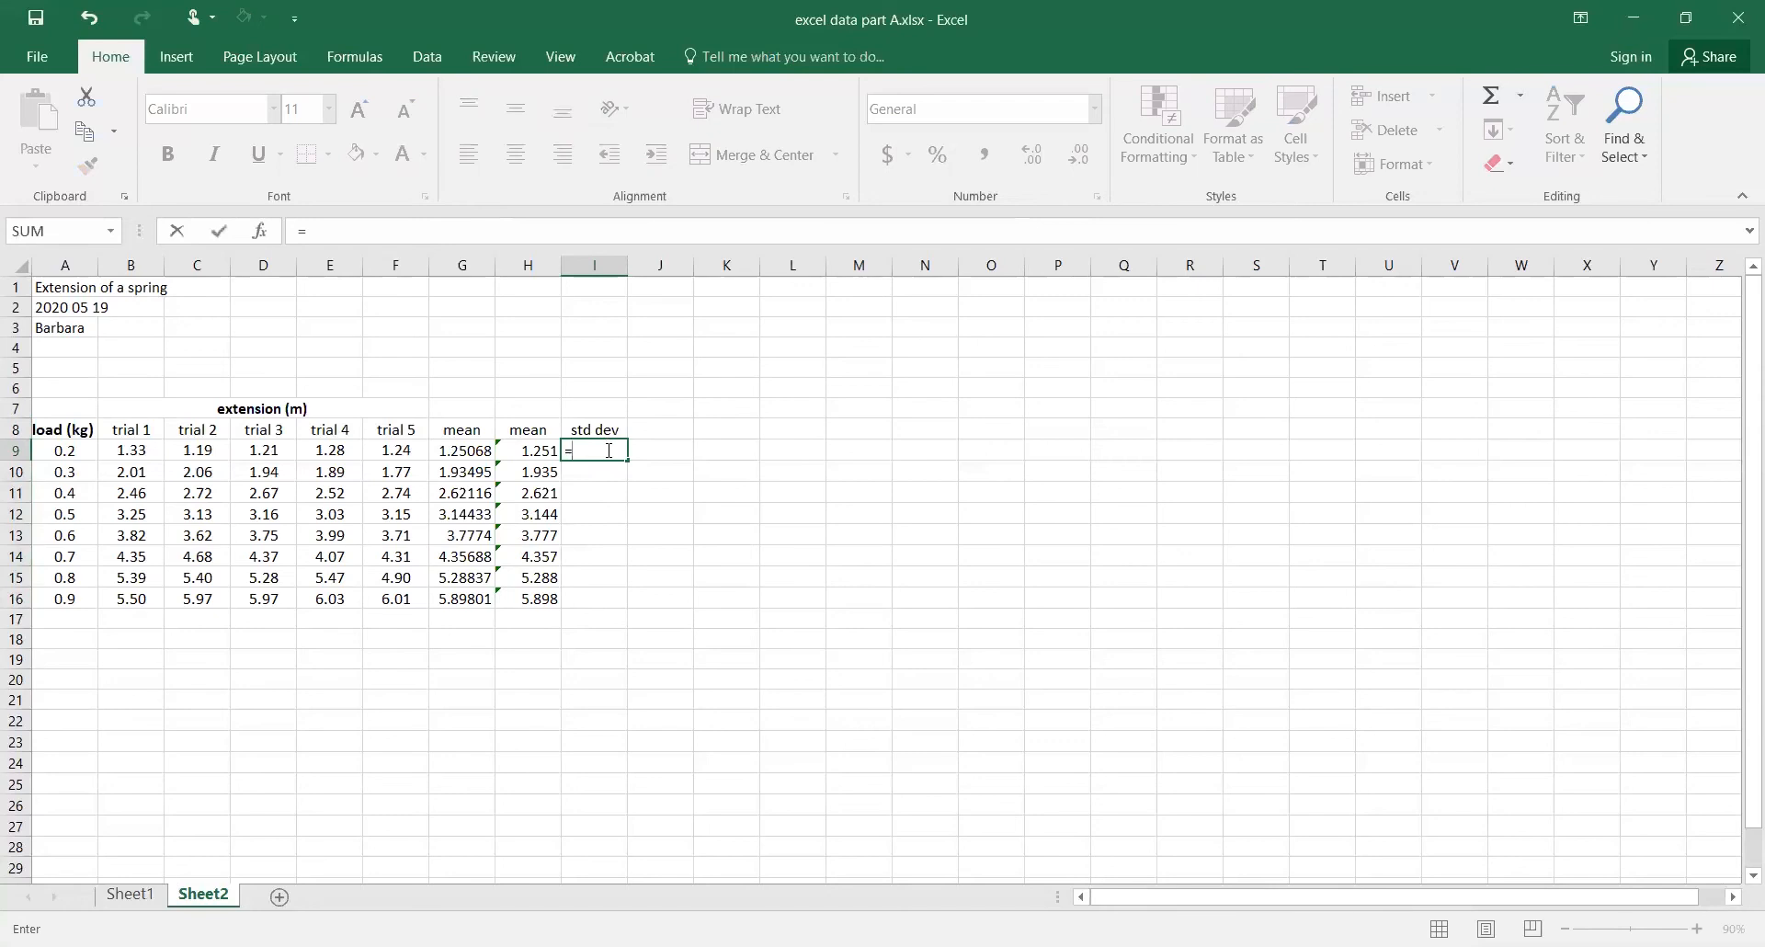
type("stdev")
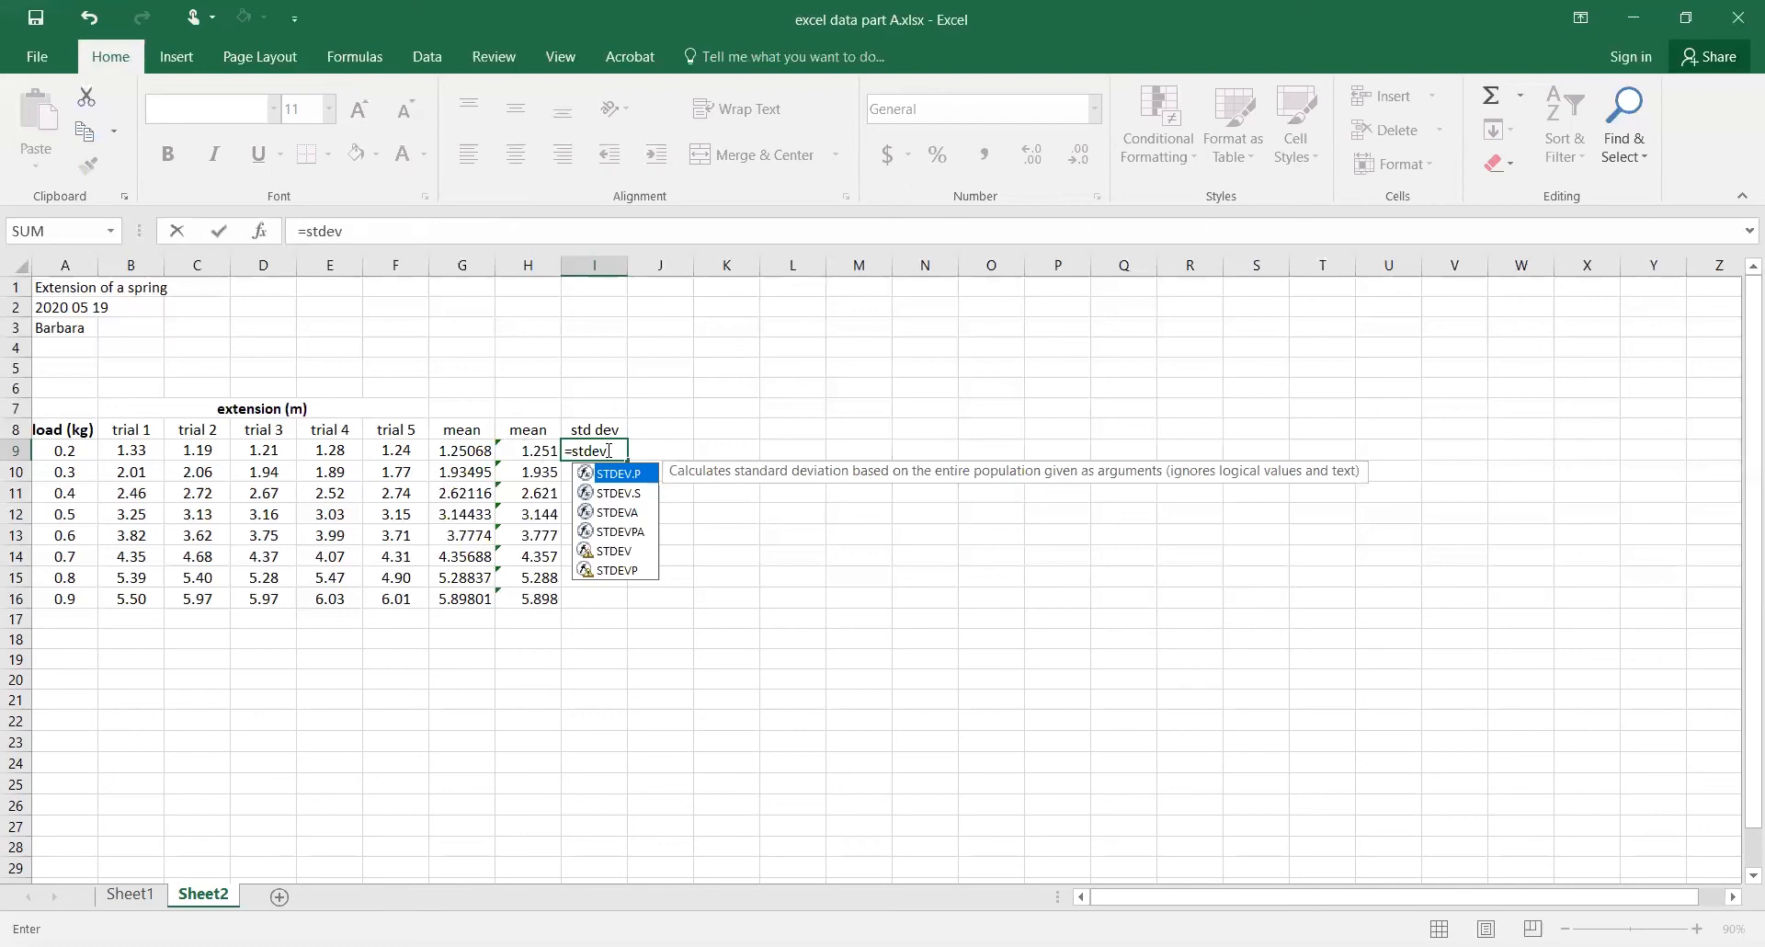
type(".p")
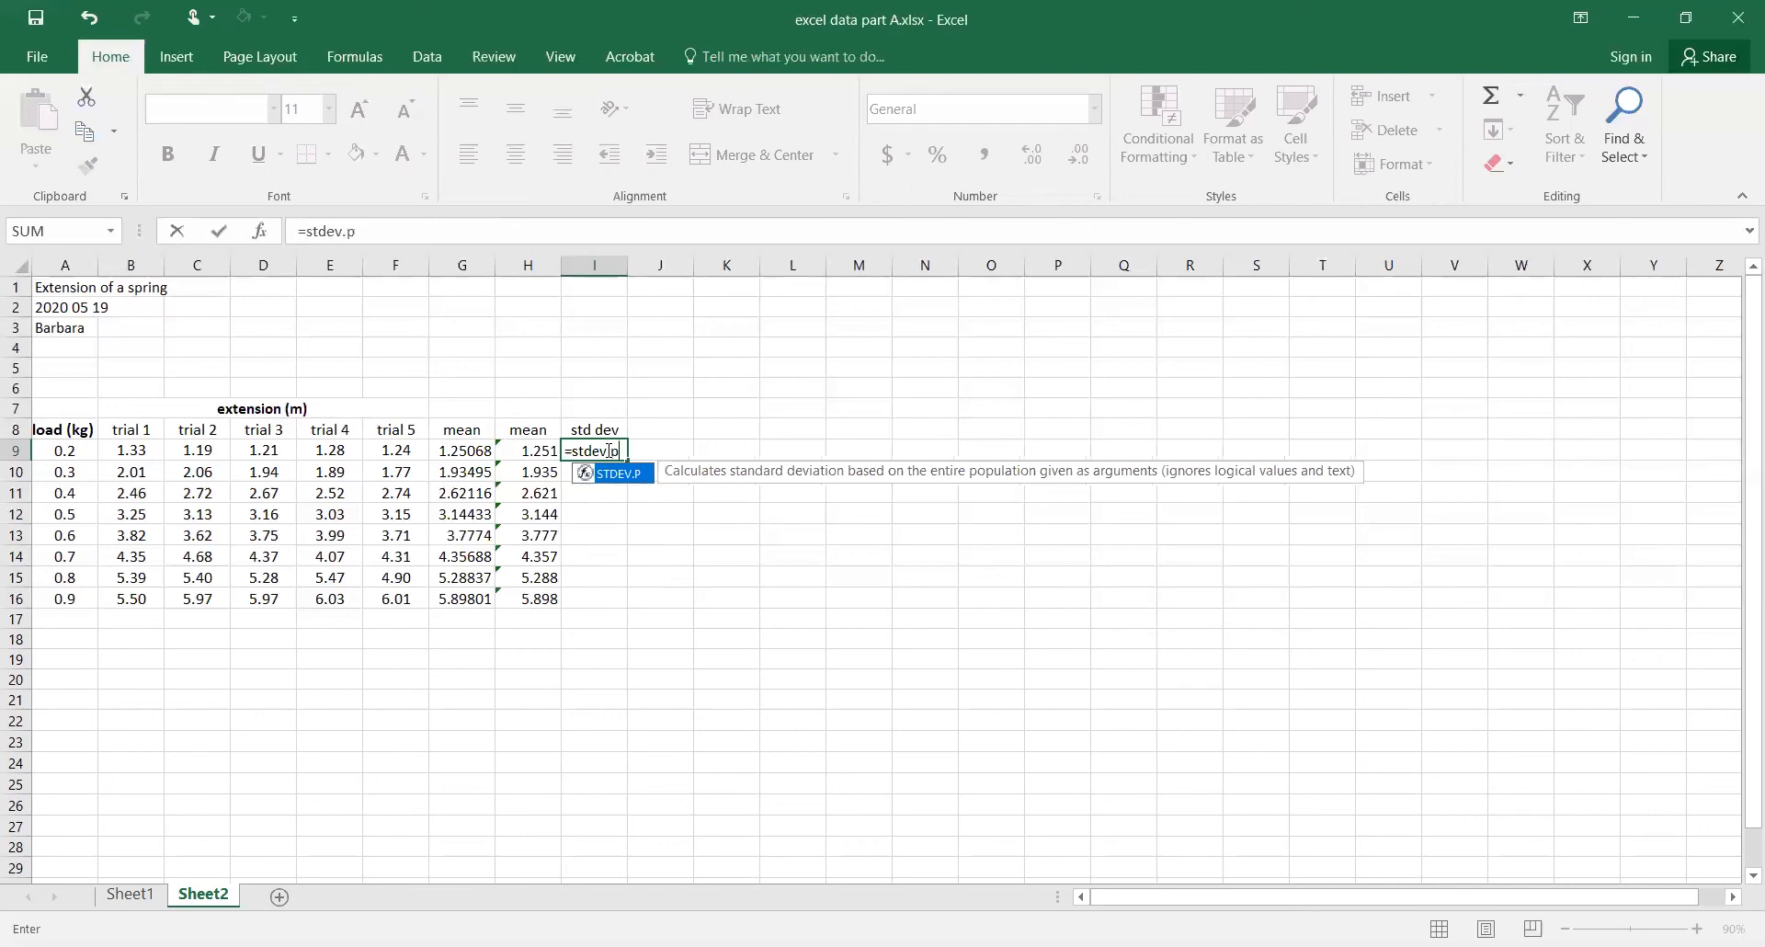
type("(")
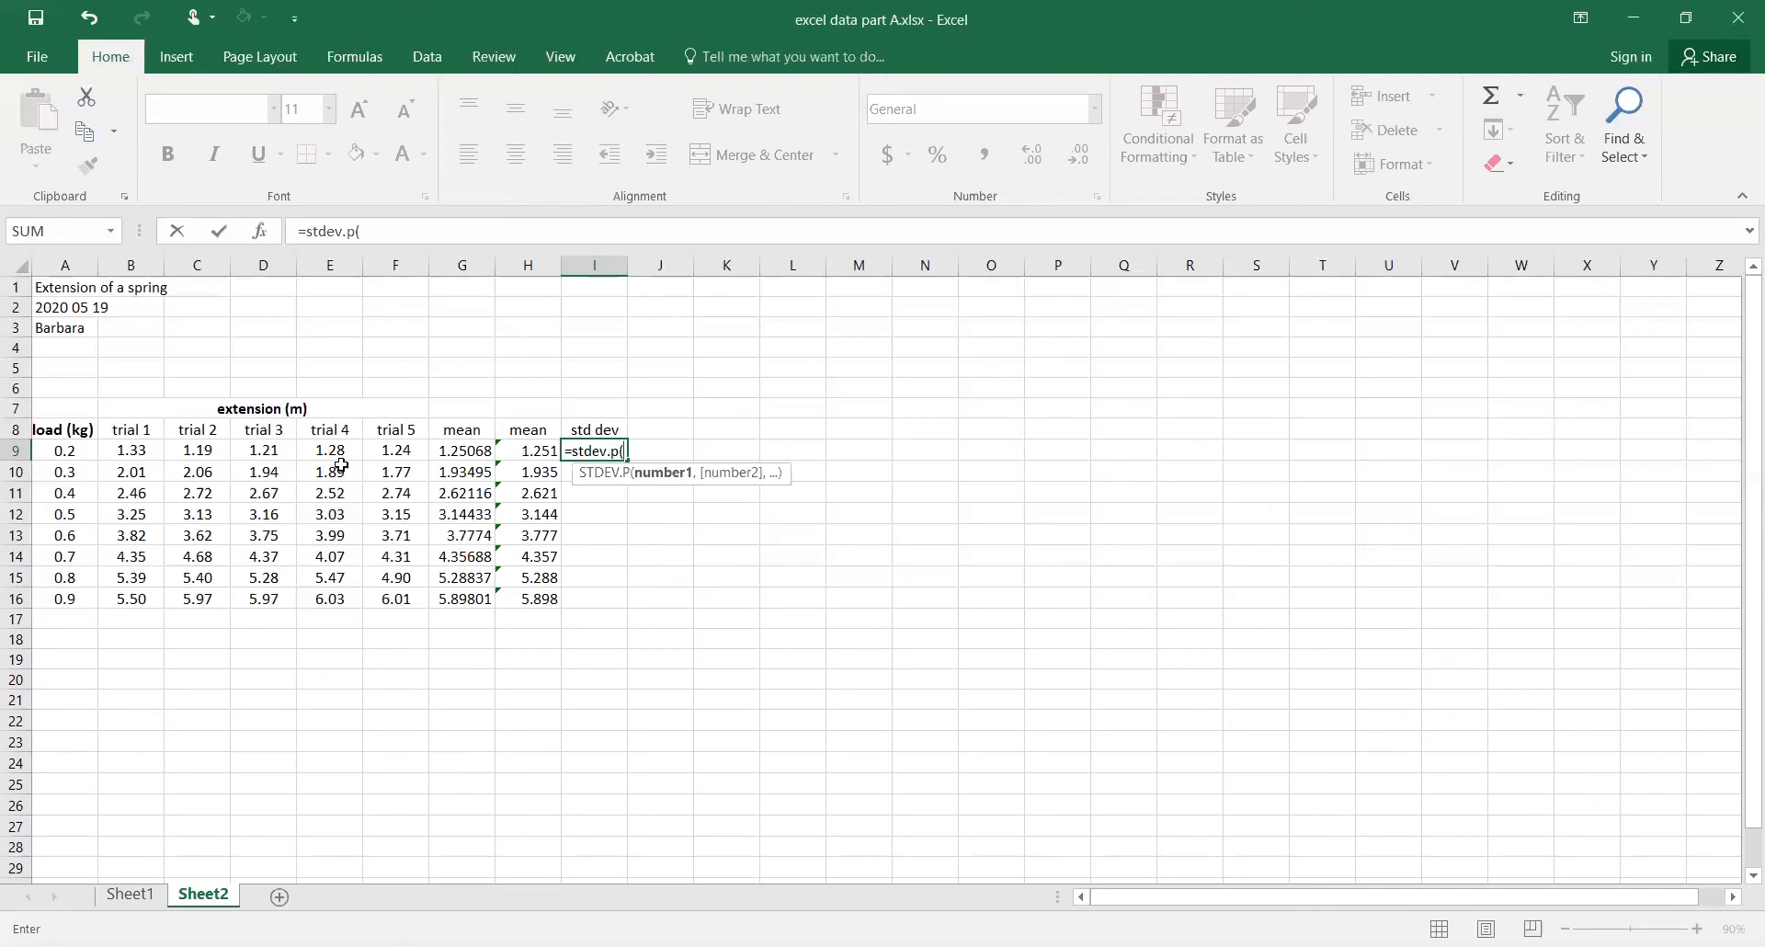
left_click(125, 448)
left_click_drag(144, 448, 411, 446)
type(")")
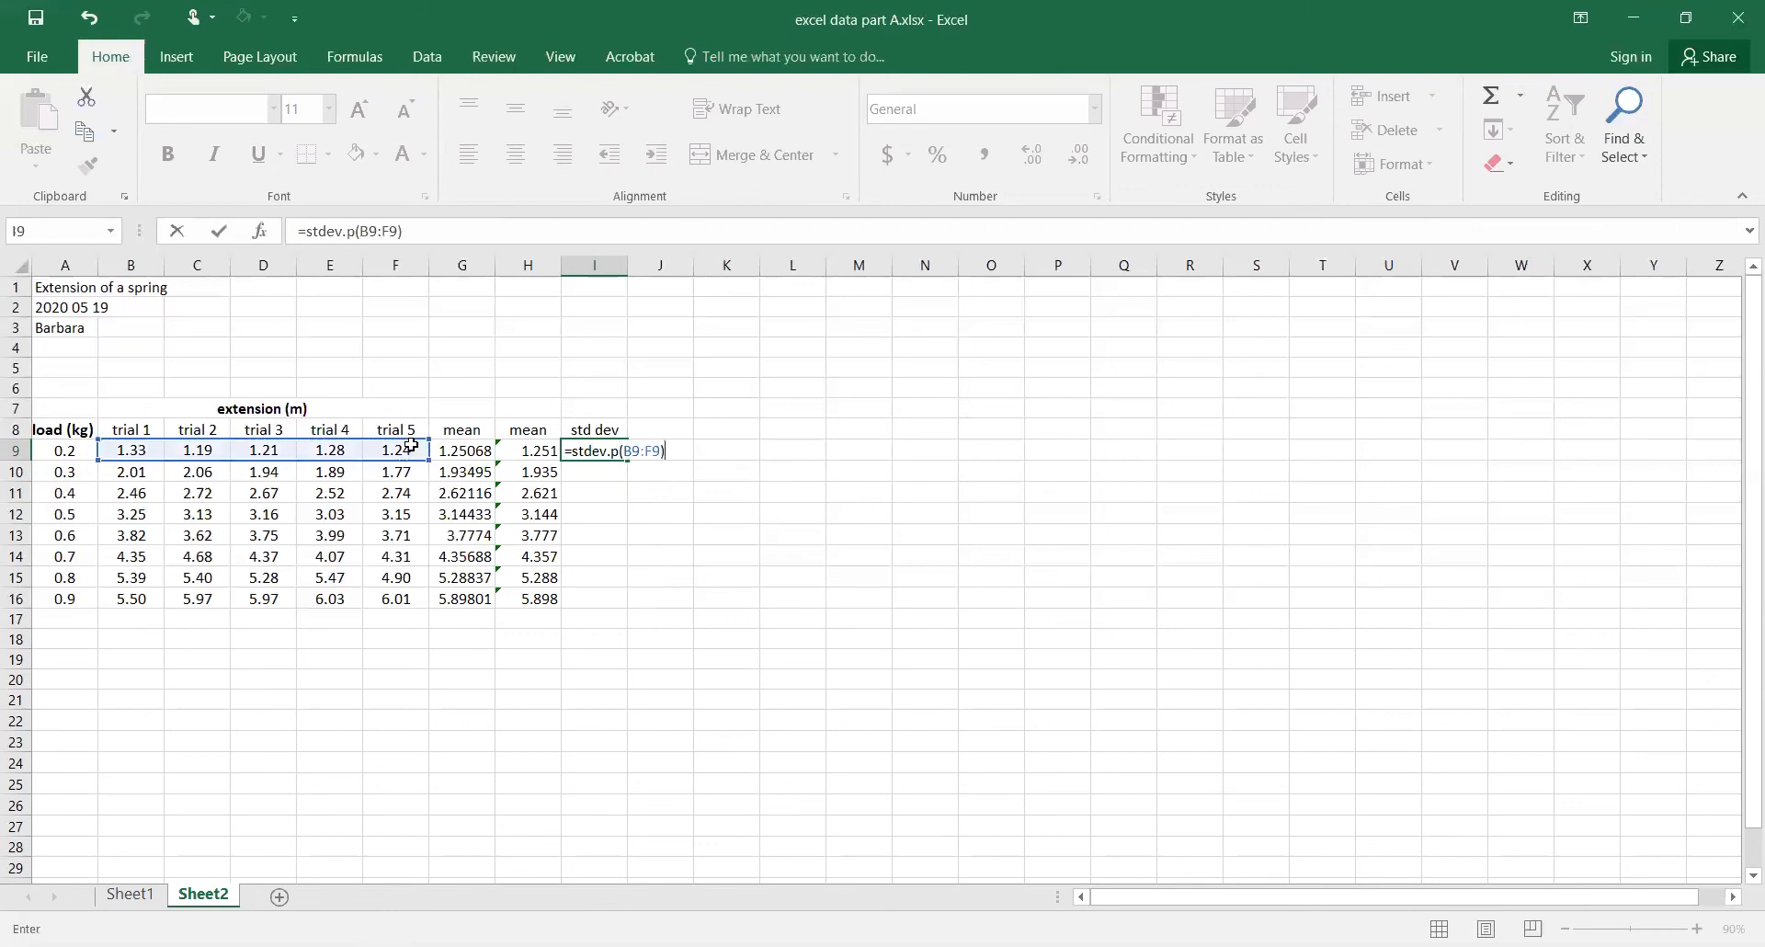
key("Return")
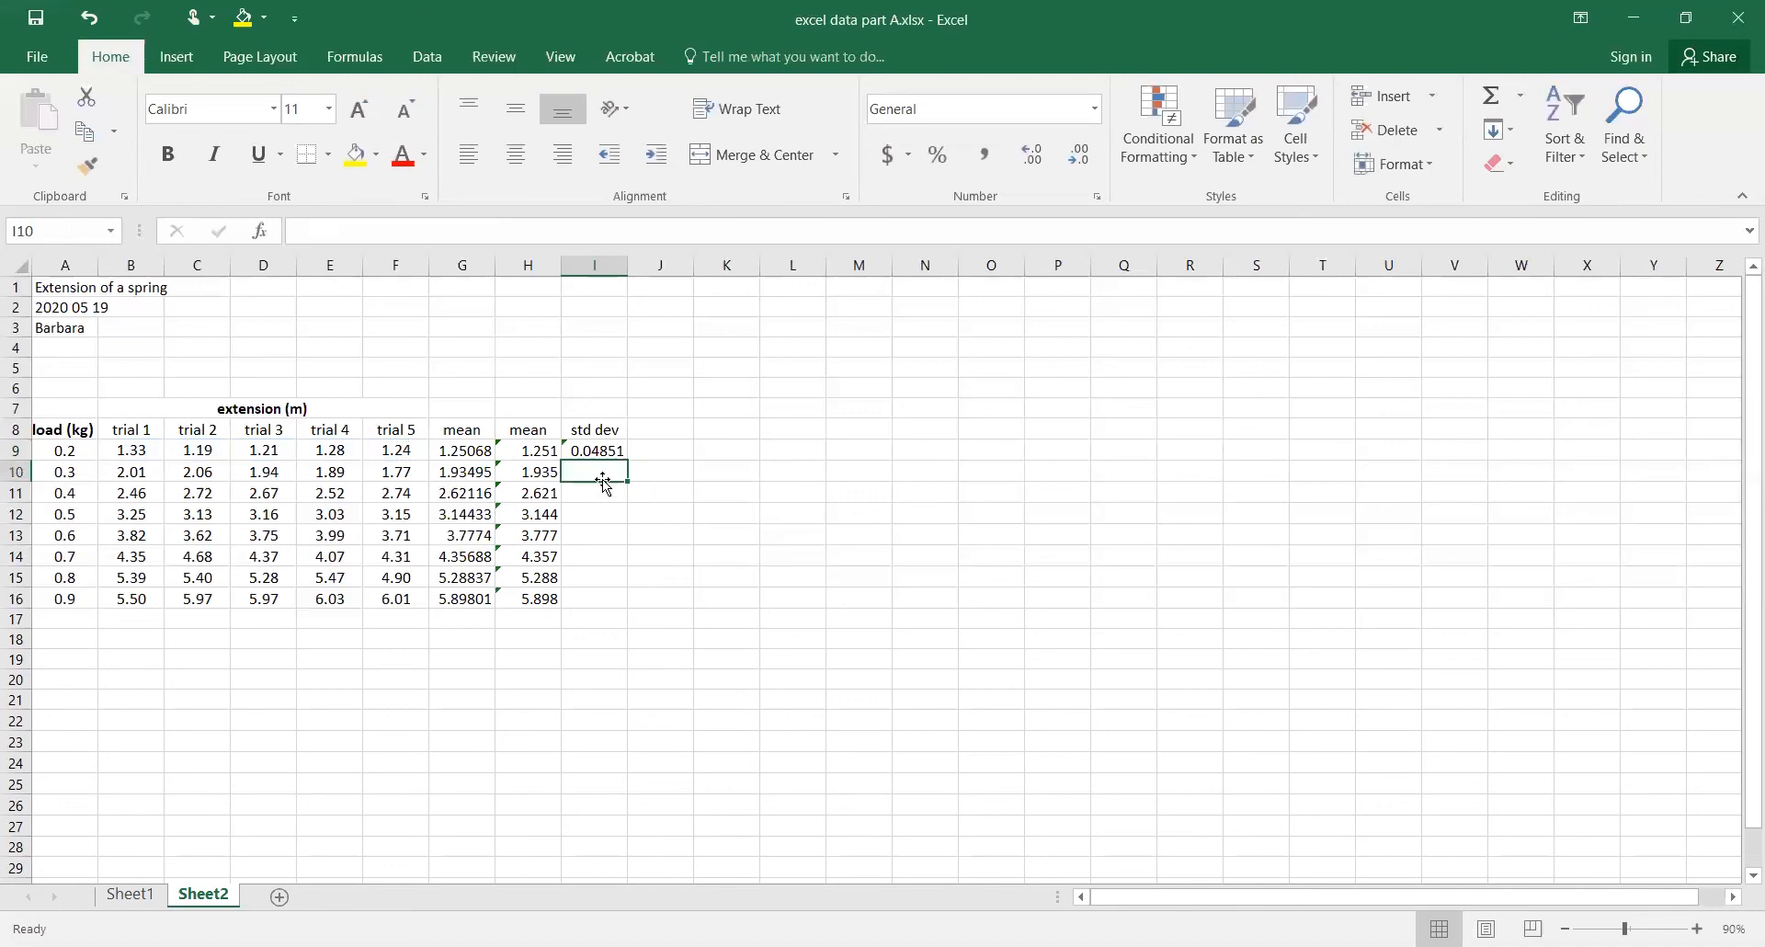
left_click(618, 454)
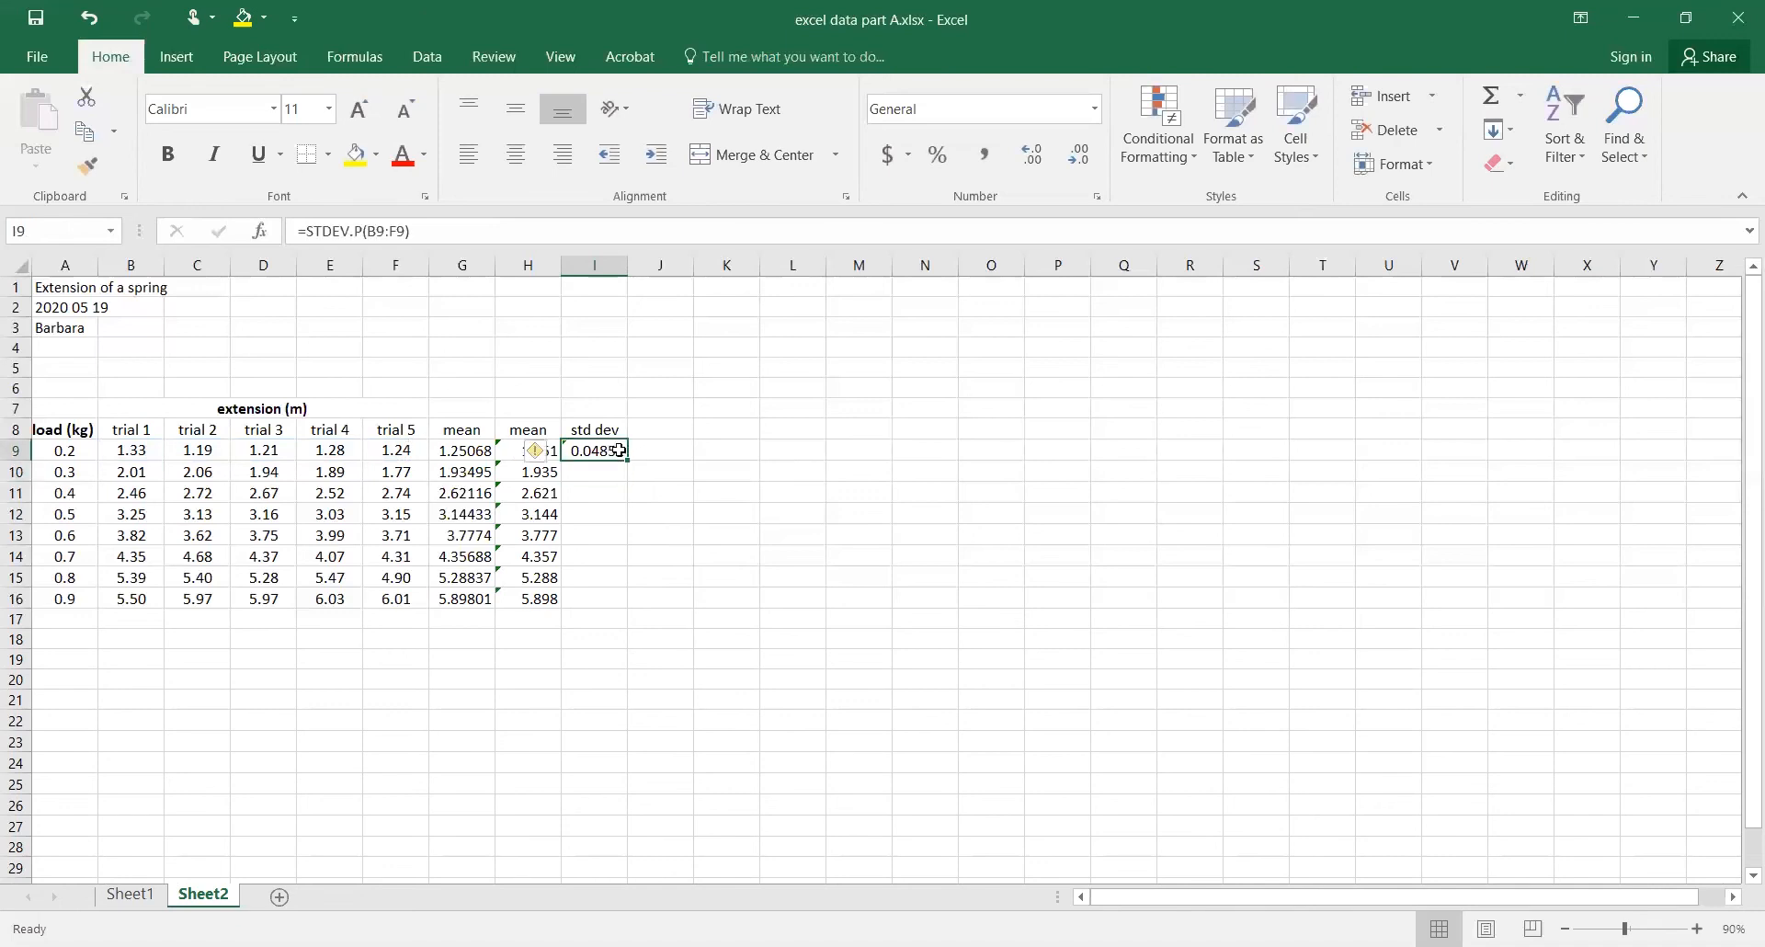
left_click_drag(630, 459, 631, 601)
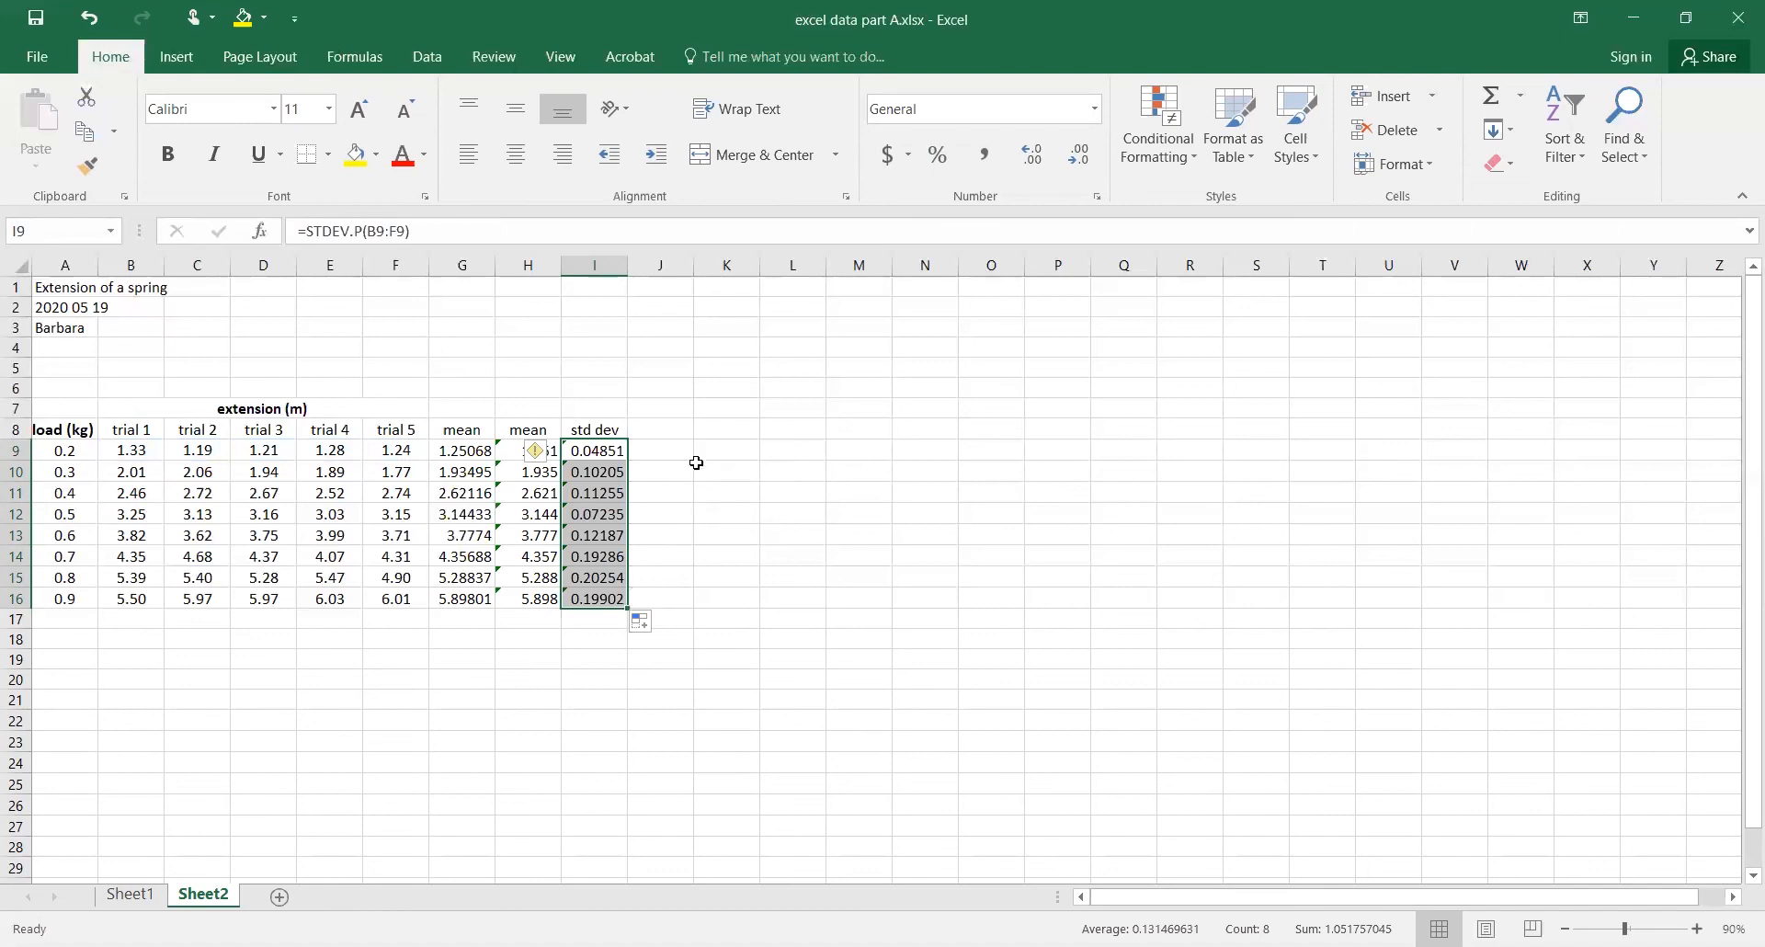
Step: Add the column heading "std dev of mean" in J8
left_click(678, 428)
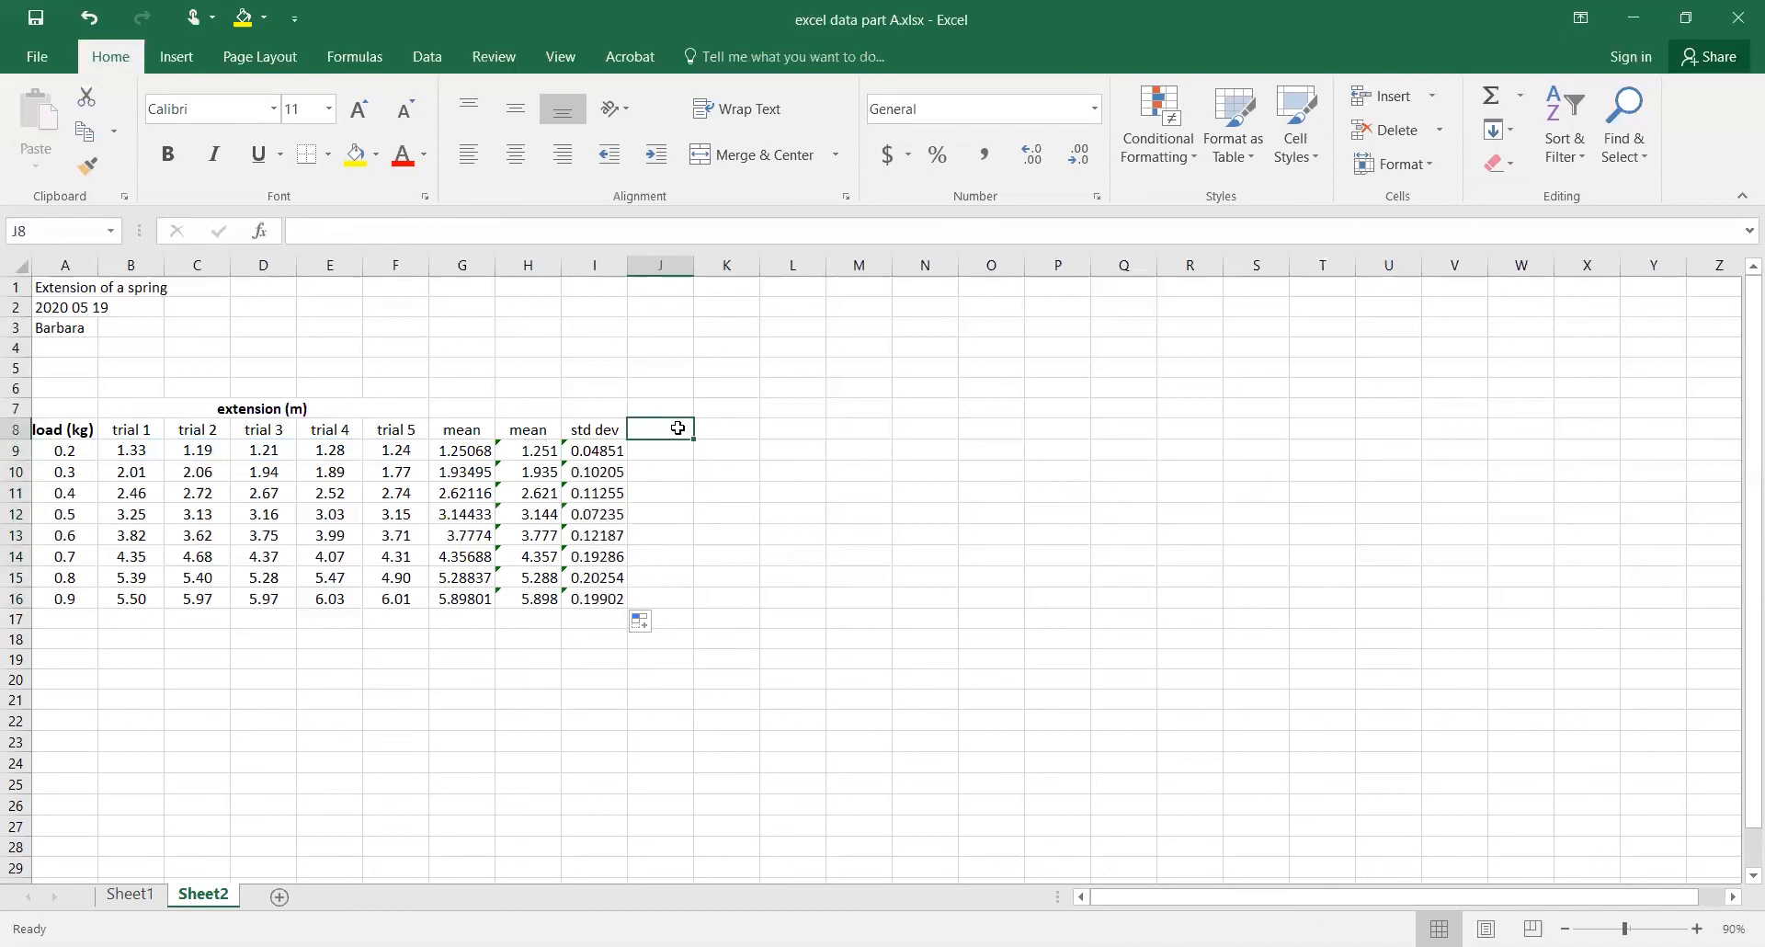
type("std de")
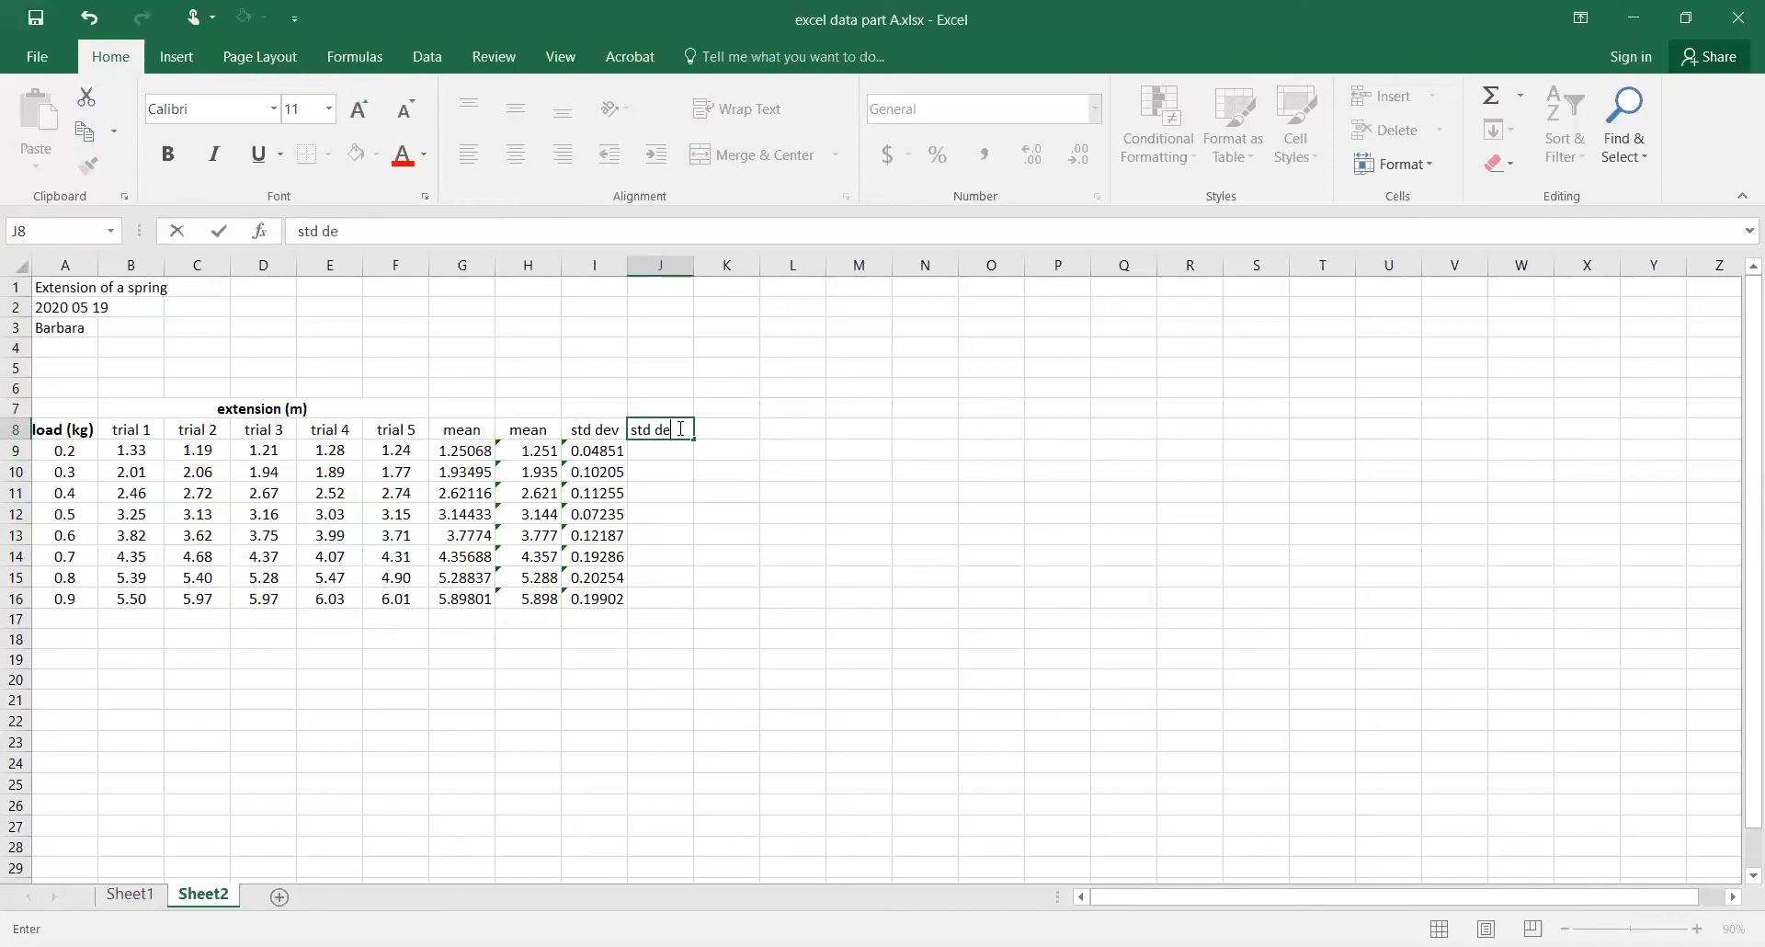
type("v of mean")
key("Return")
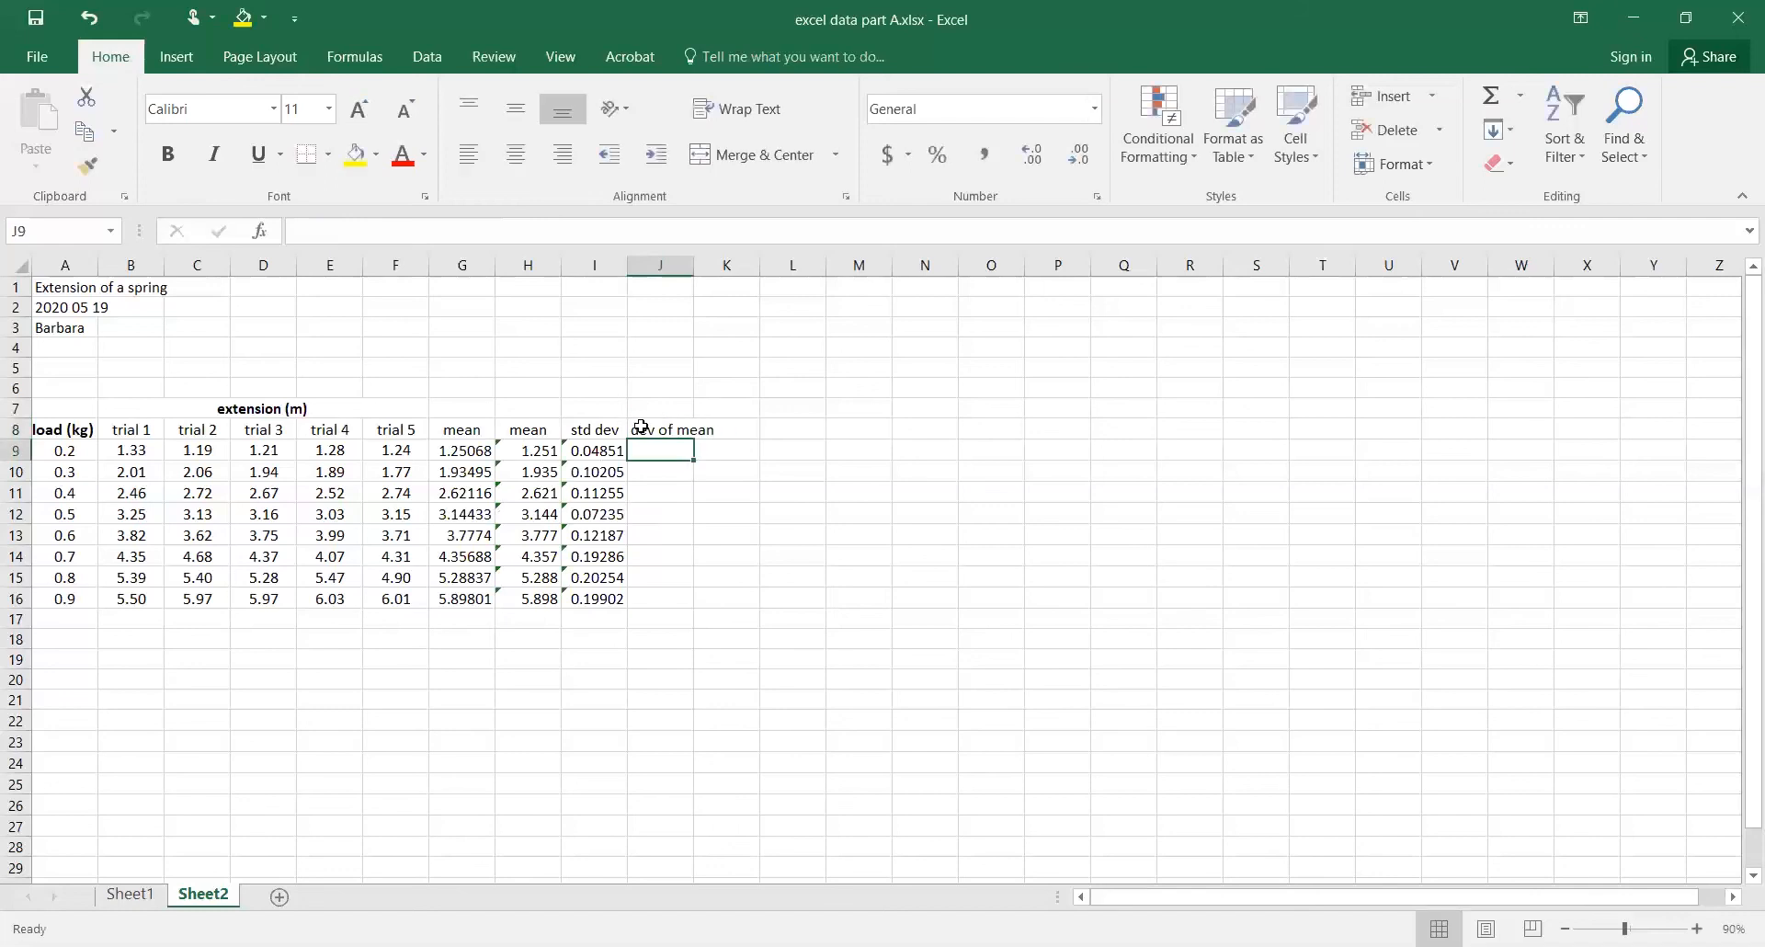
Step: Calculate the standard deviation of the mean in J9 with =I9/SQRT(5-1) and fill the formula down to J16
type("=")
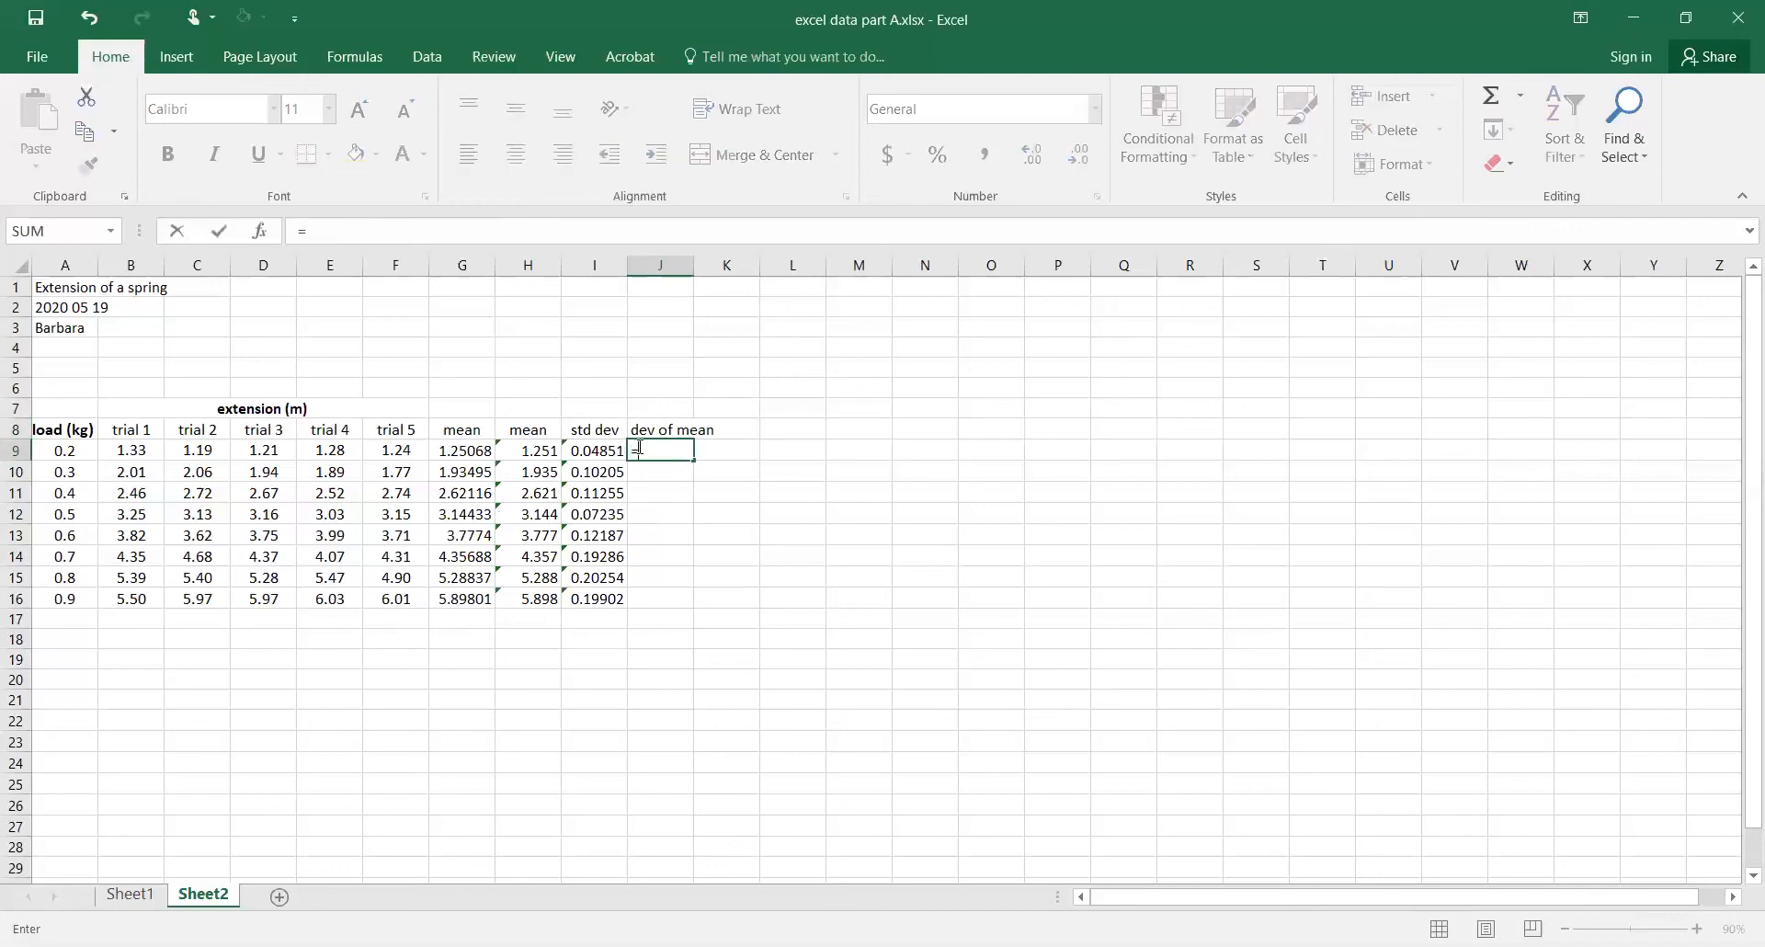
left_click(591, 448)
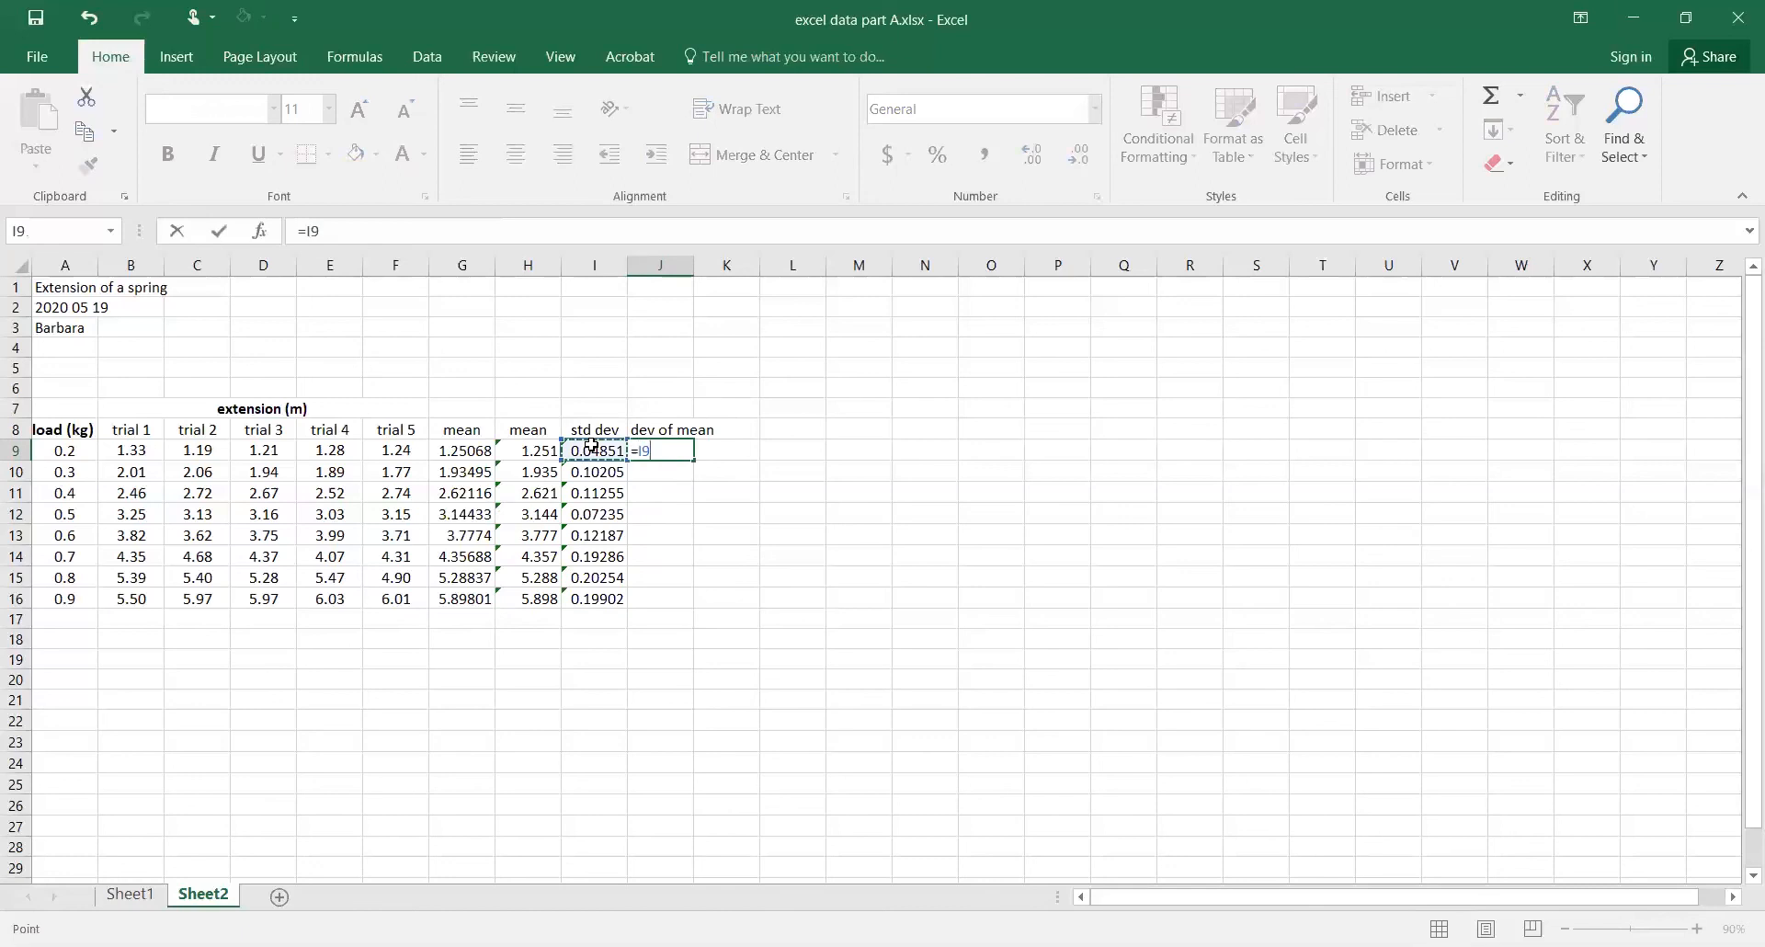
type("/sqrt(5-1")
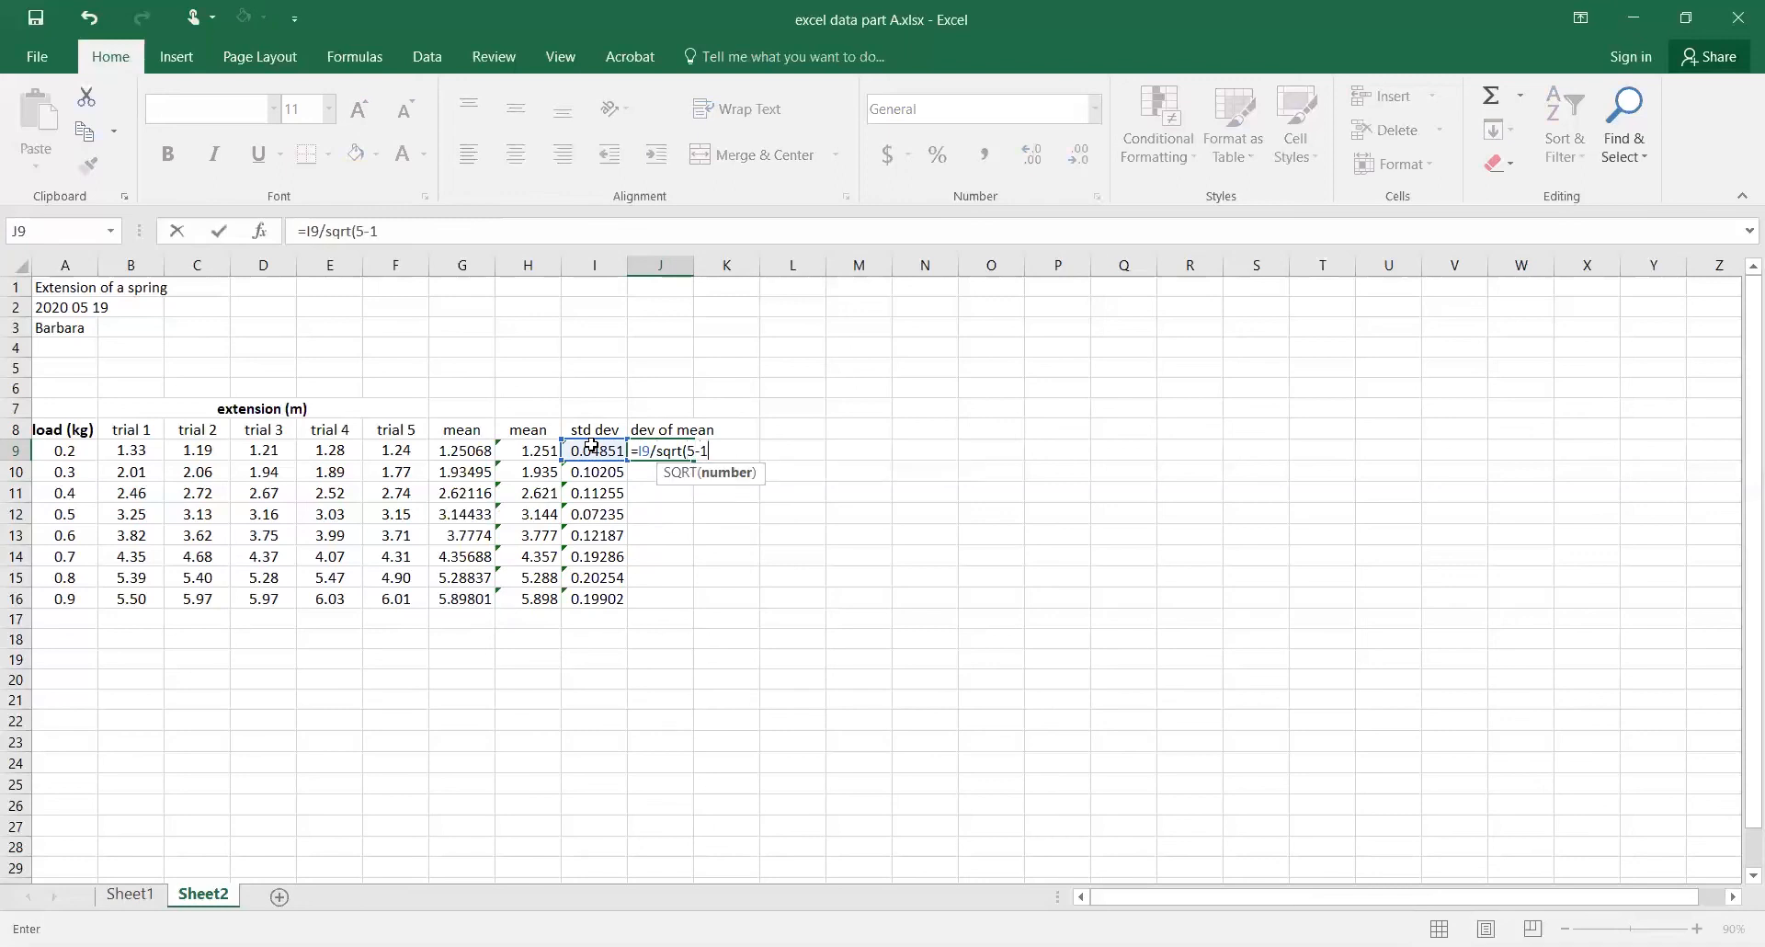
key("Return")
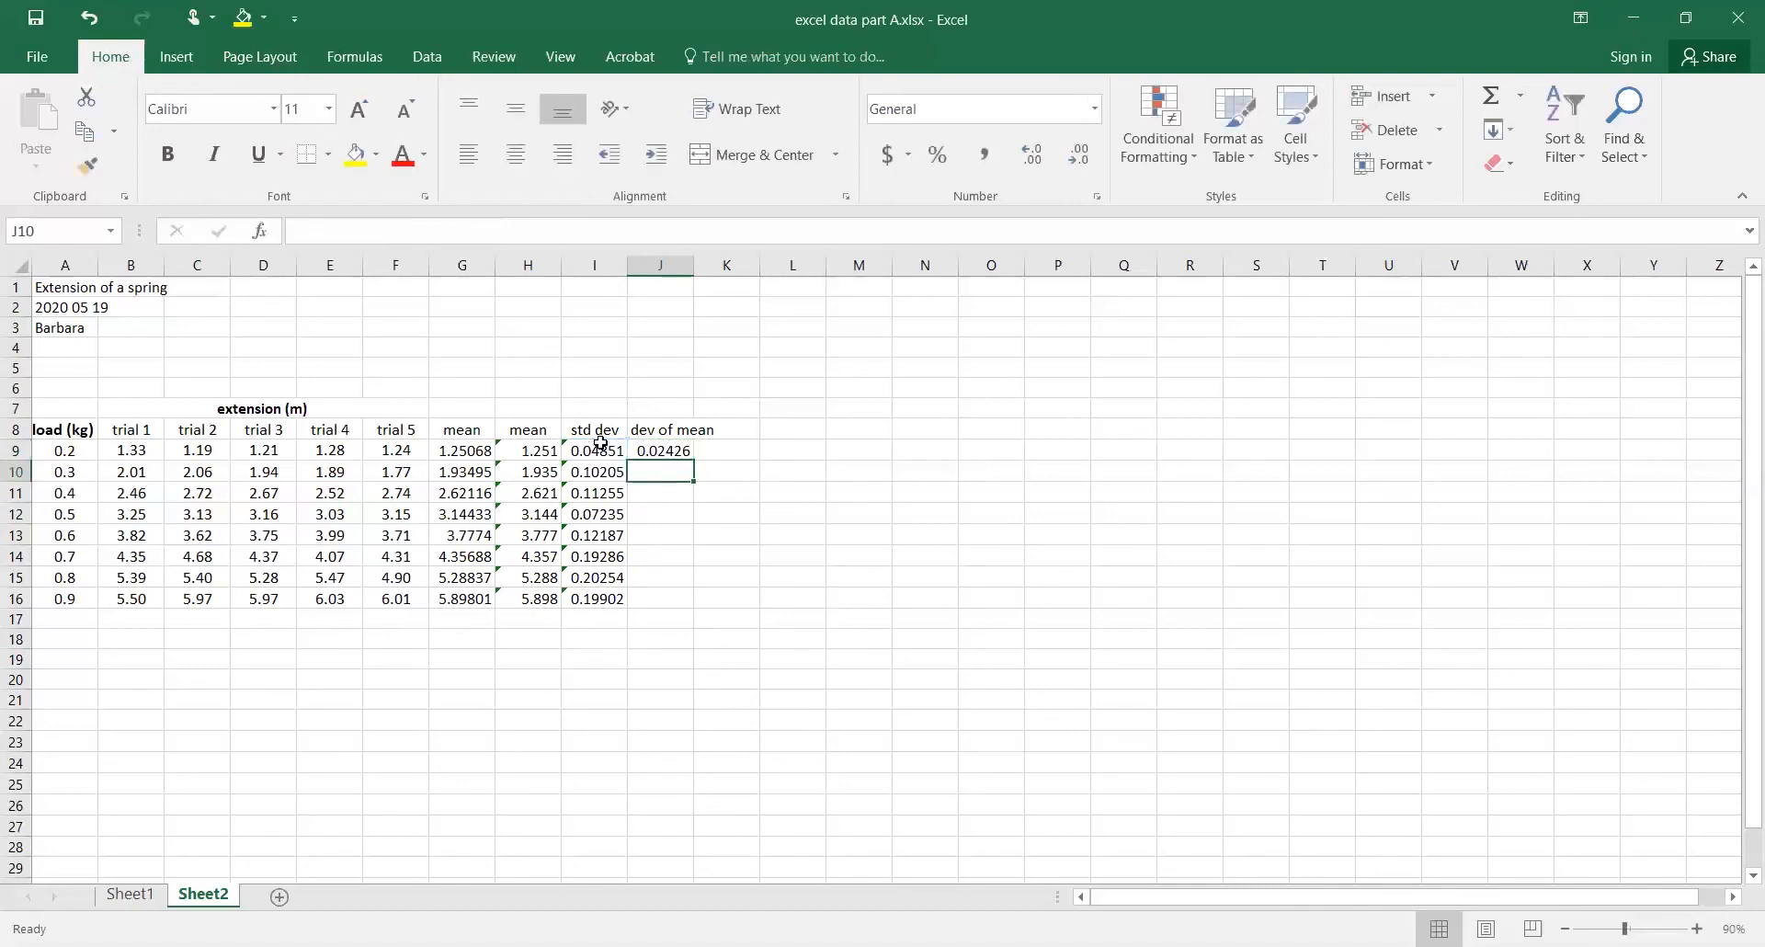
left_click(673, 451)
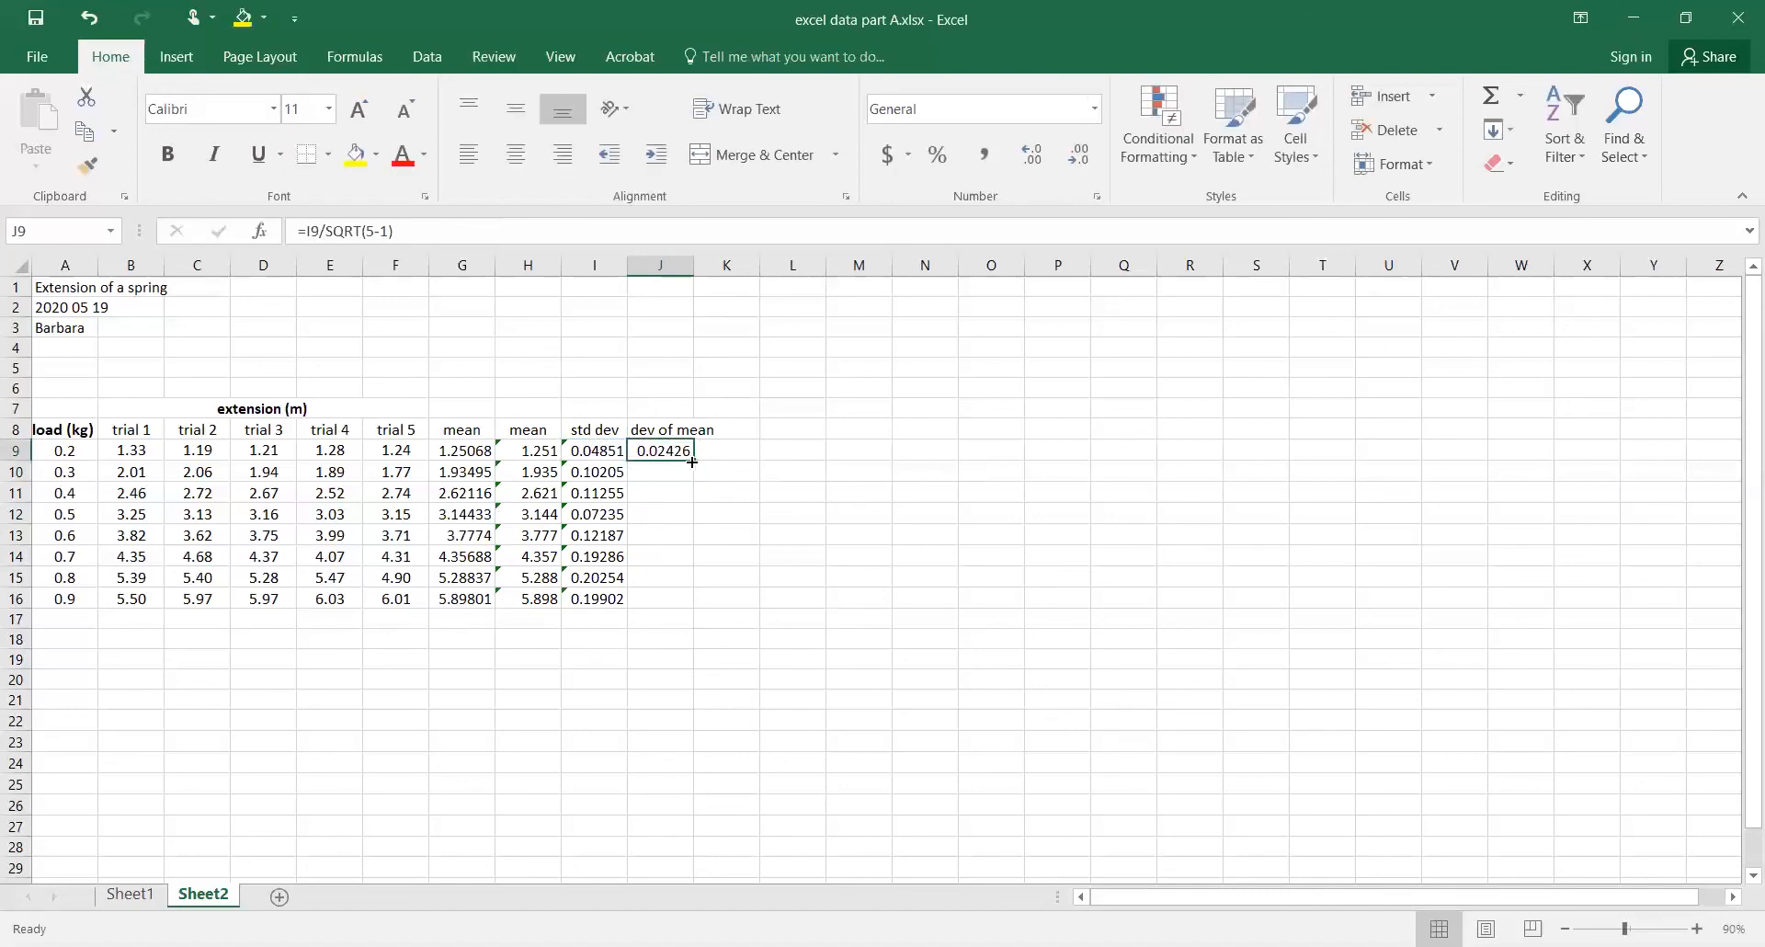
left_click_drag(694, 460, 703, 619)
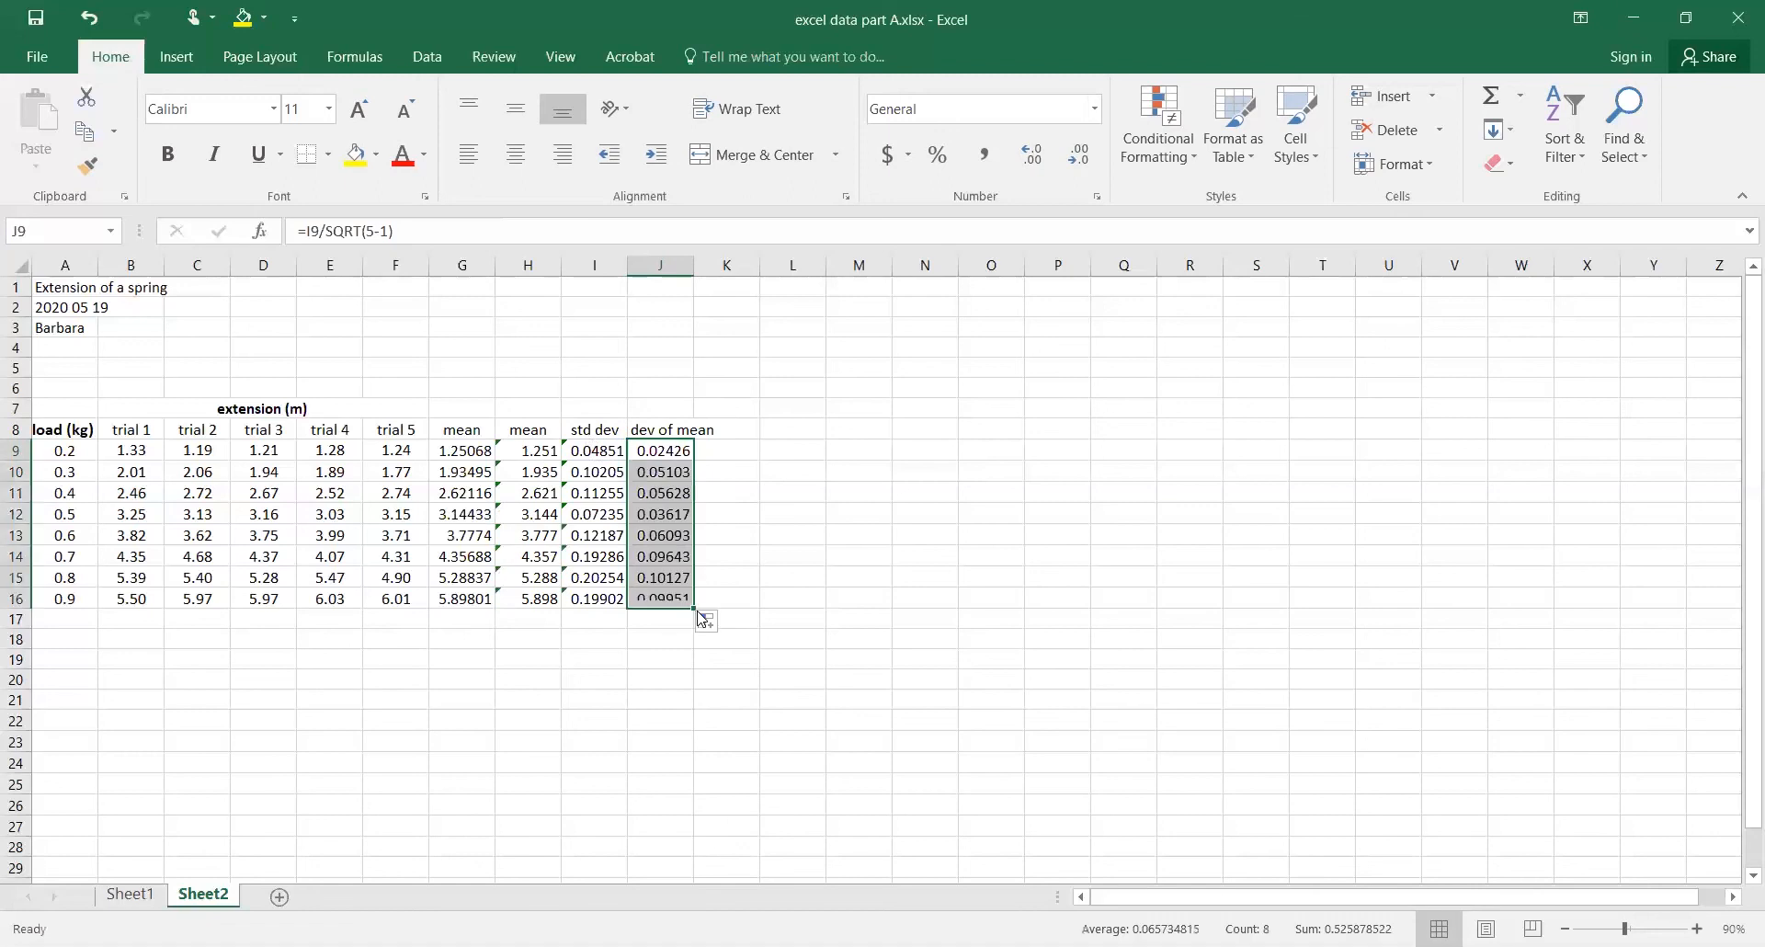
Step: Wrap the text of all headings in row 8 and centre them vertically
left_click(667, 428)
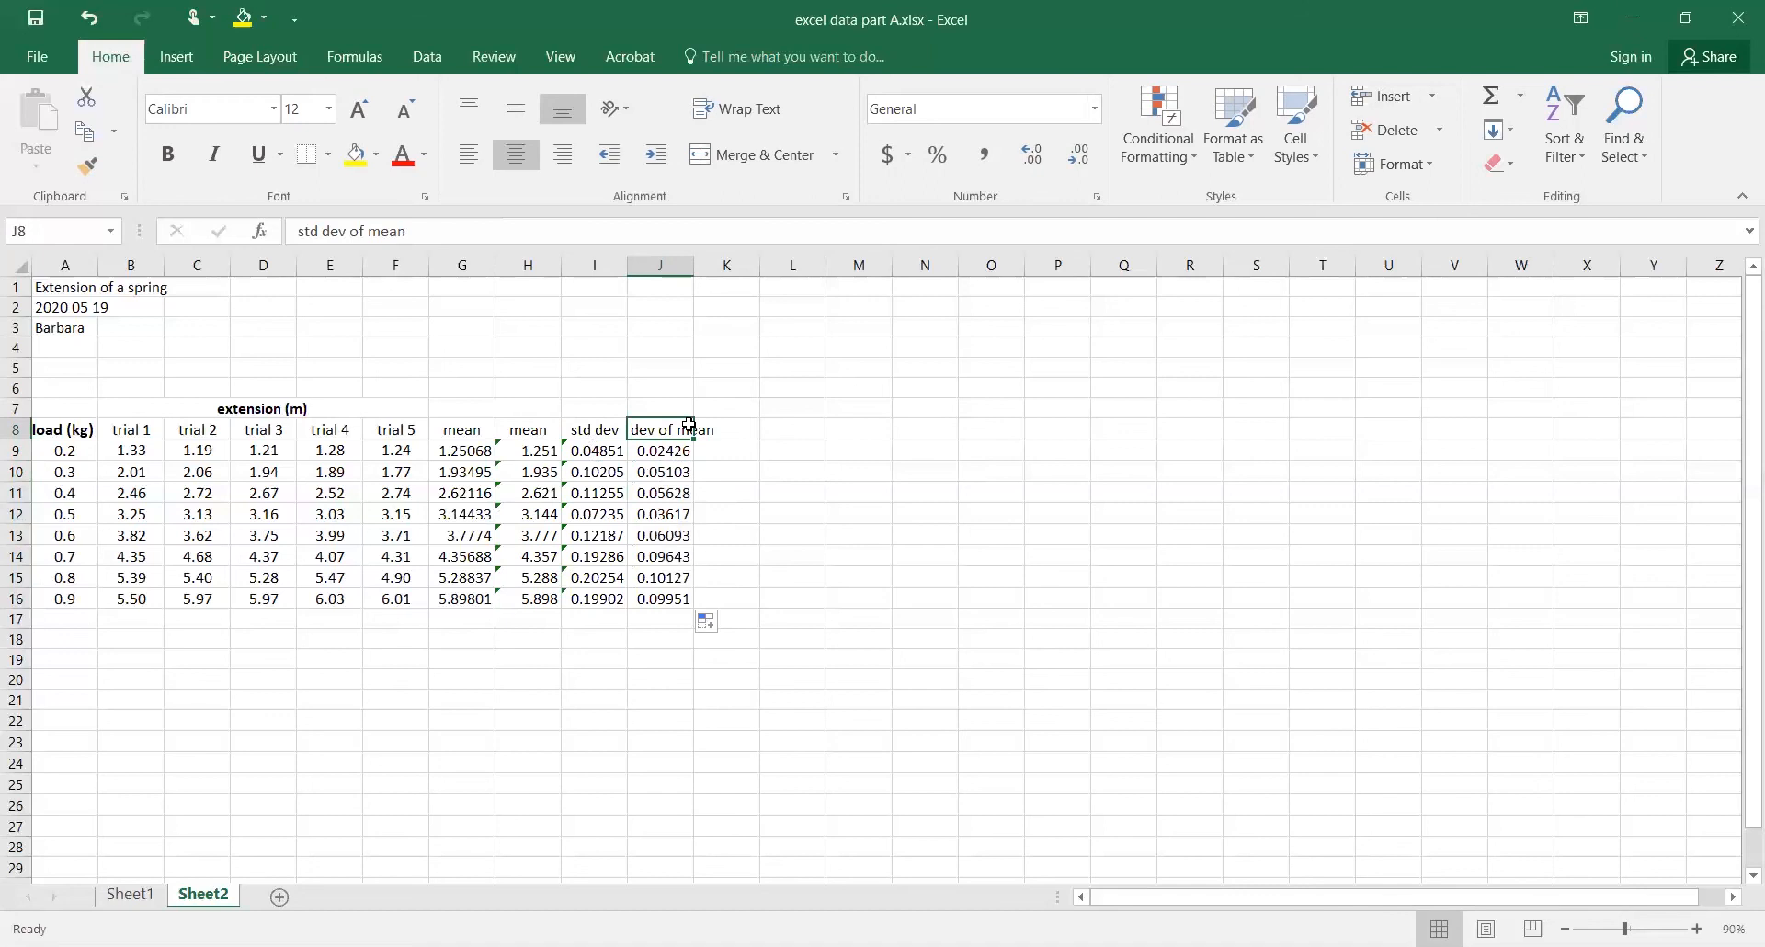
left_click(14, 429)
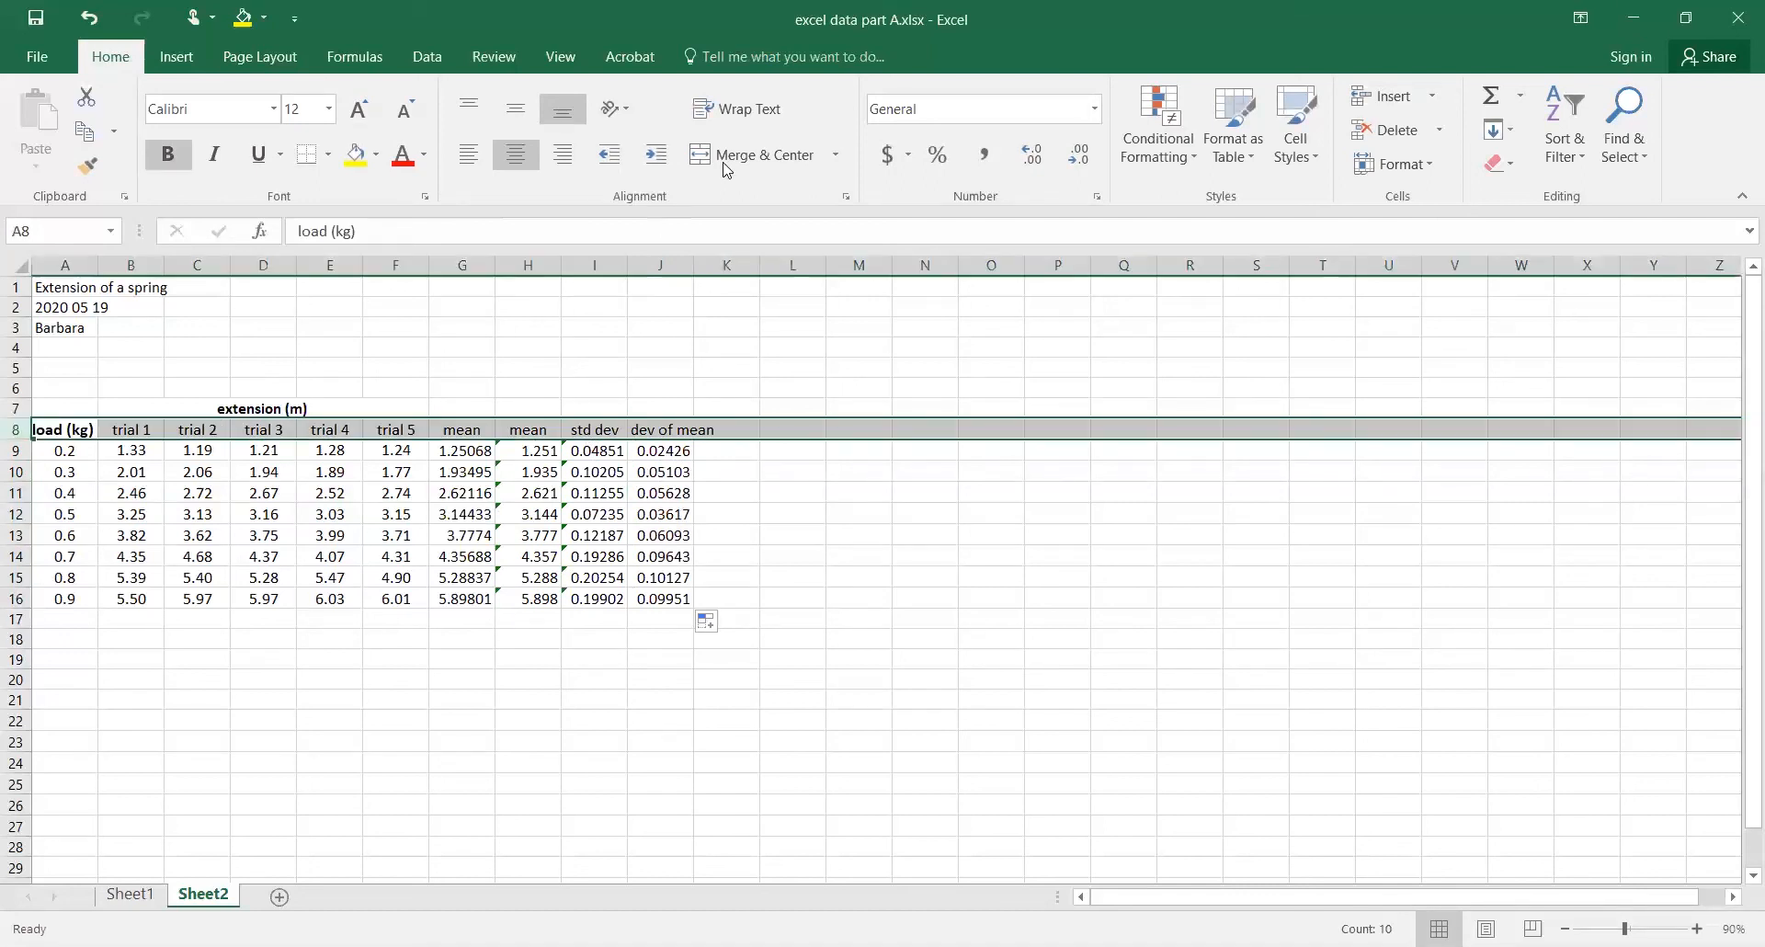
left_click(738, 110)
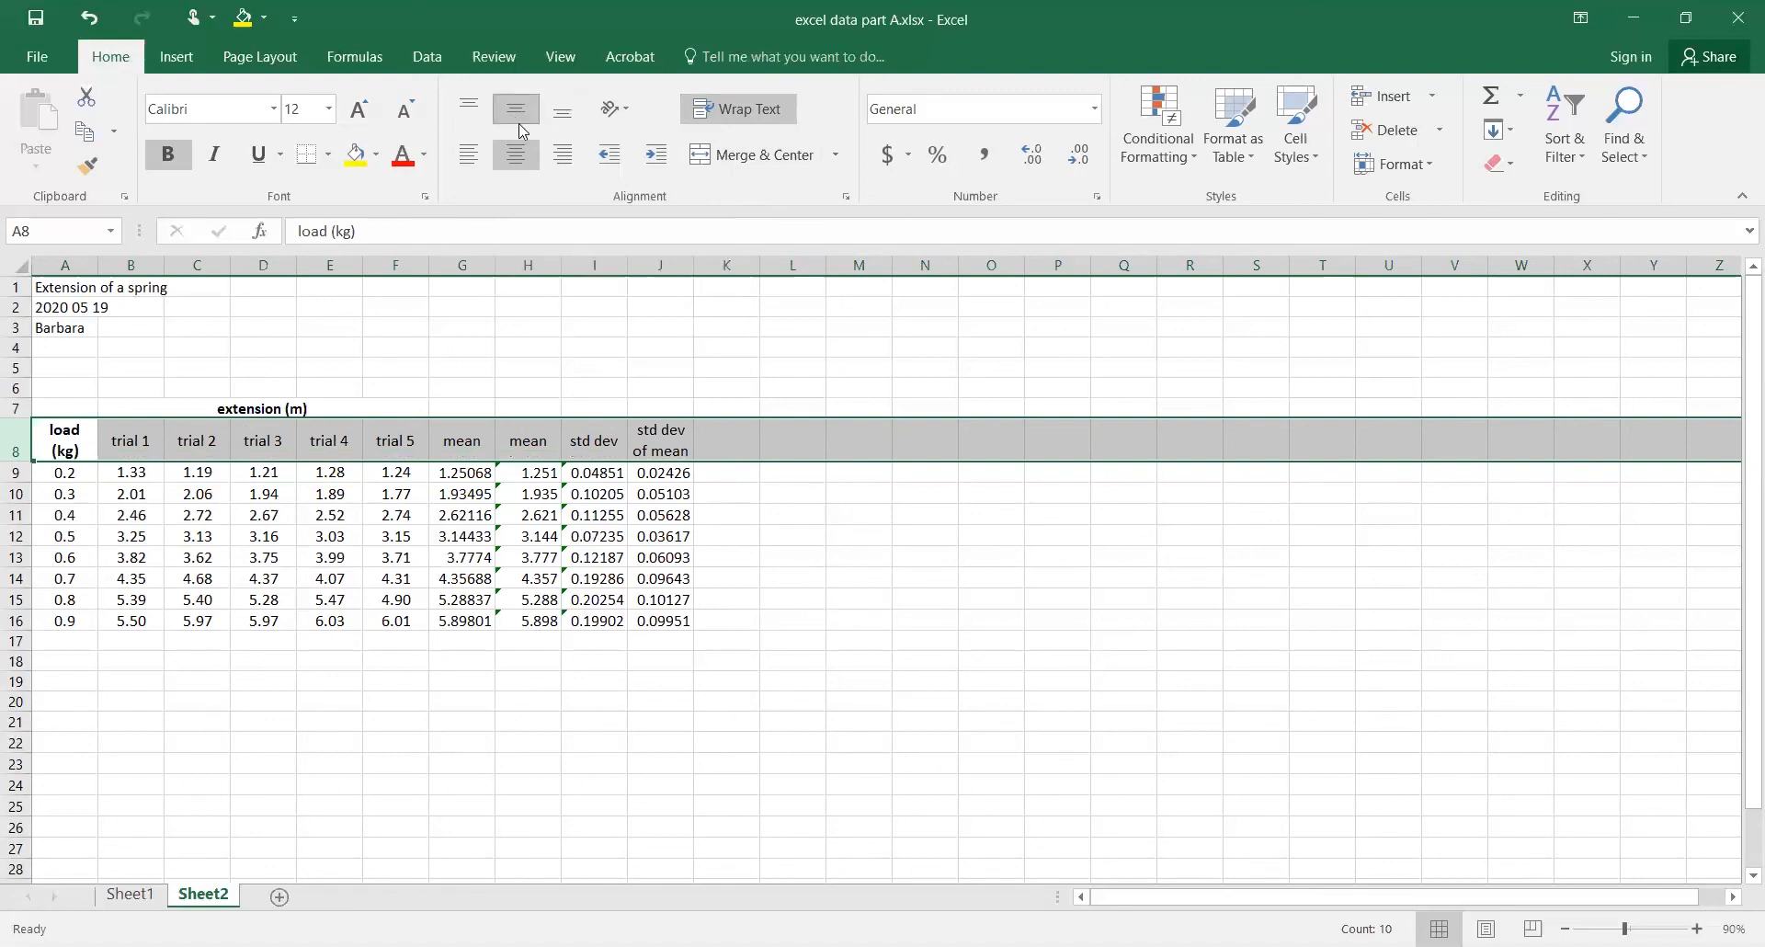
Step: Make the "mean" heading in H8 and the "std dev of mean" heading in J8 bold
left_click(669, 444)
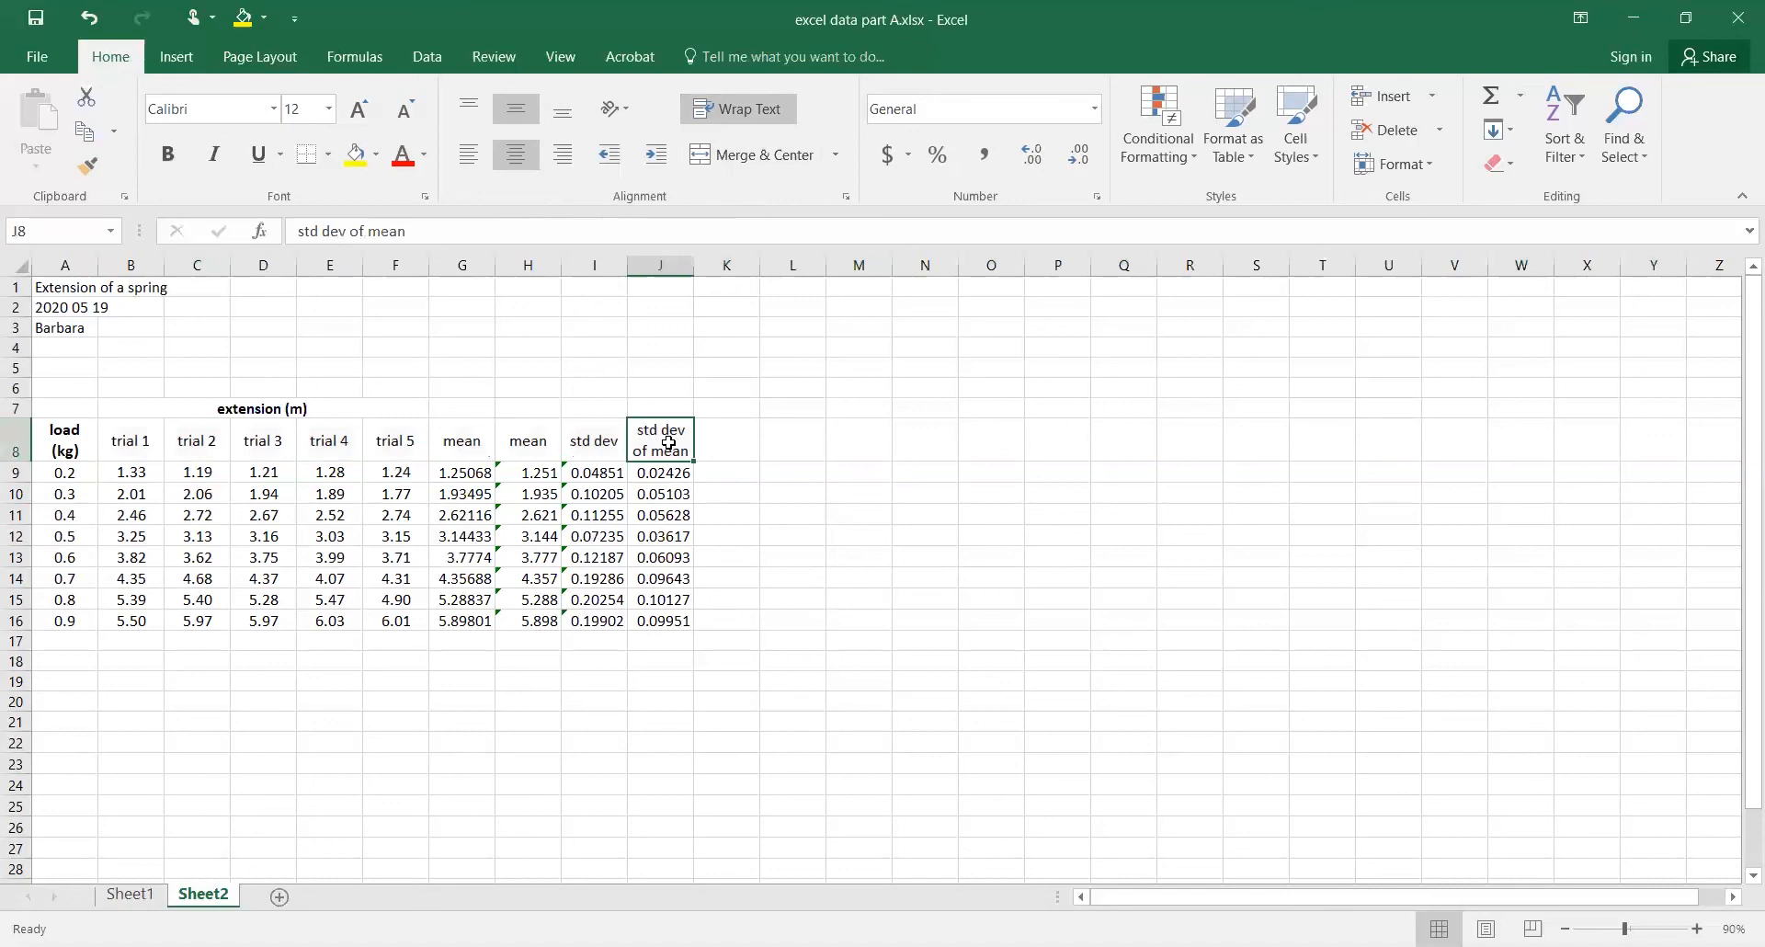
left_click(514, 441)
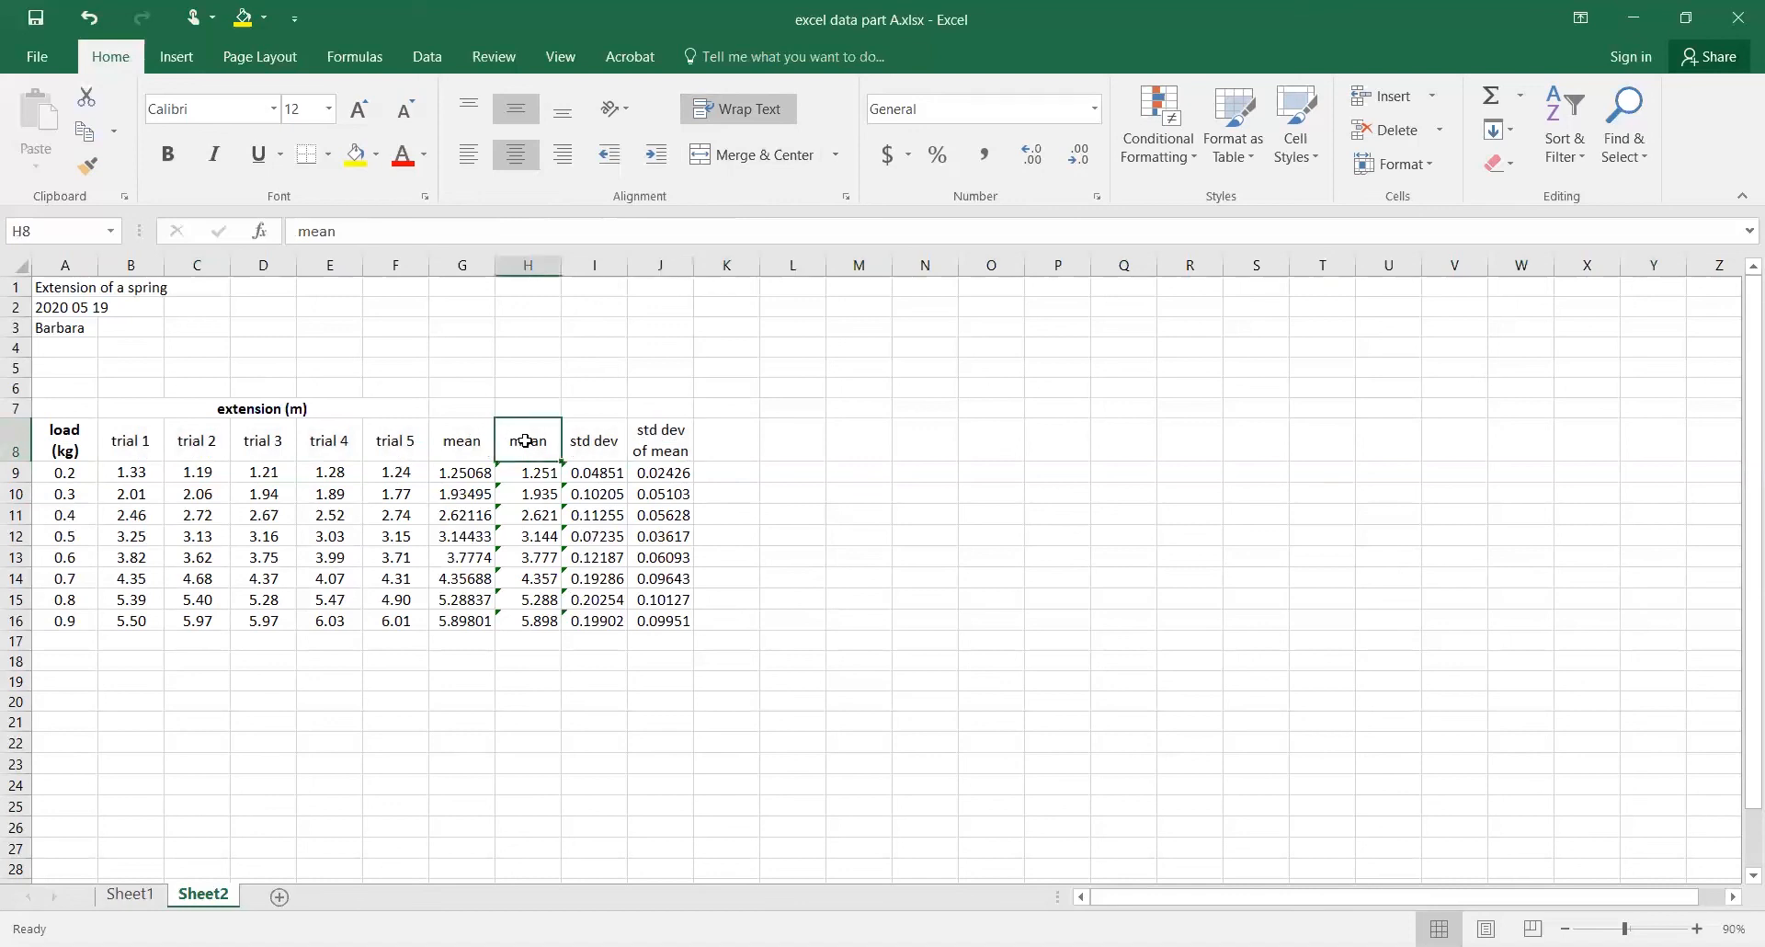
left_click(165, 154)
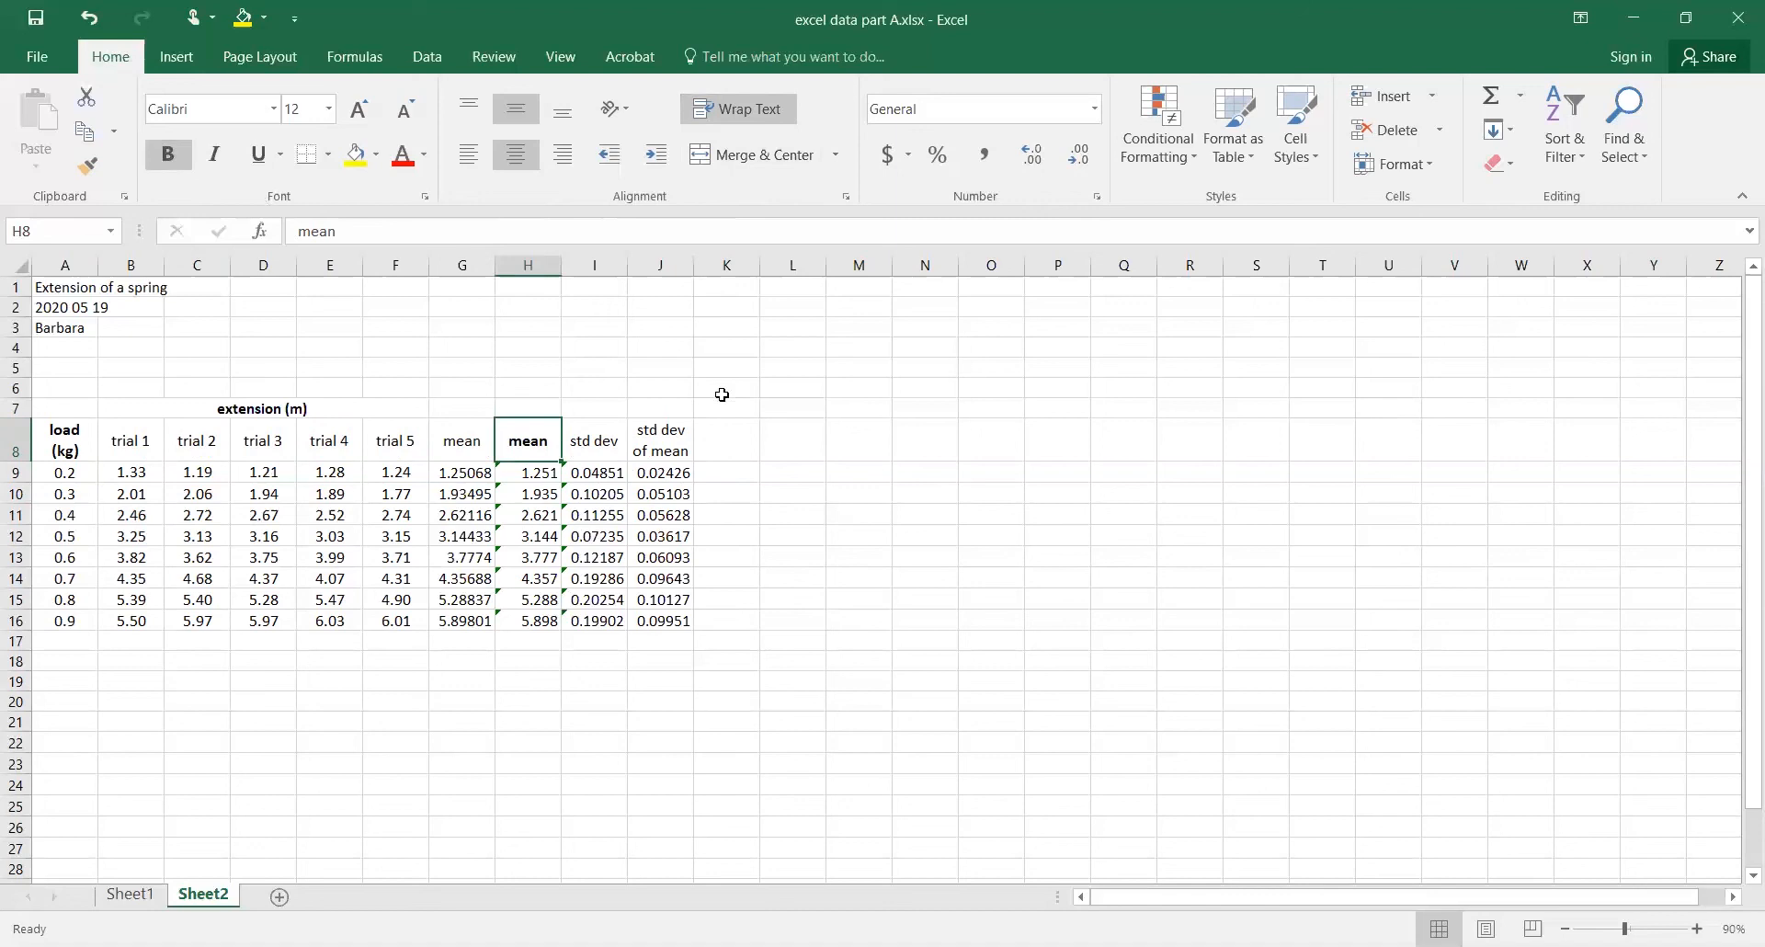
left_click(668, 440)
left_click(168, 156)
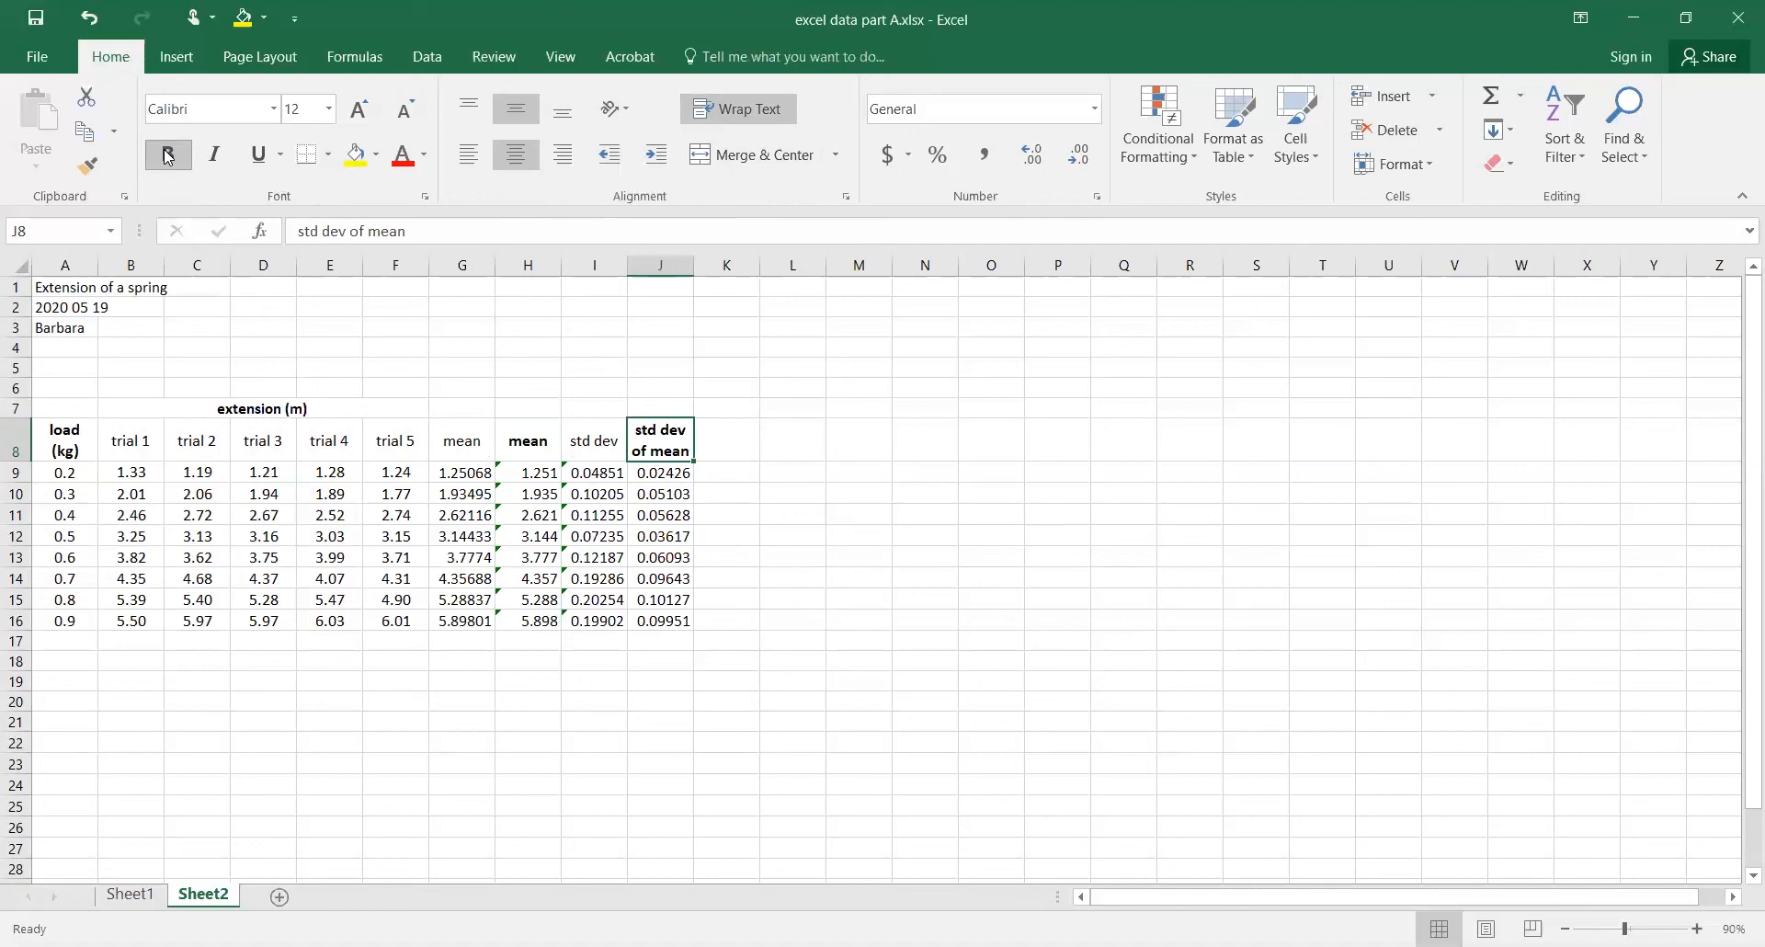
Step: Append the unit (m) to the "mean" heading in H8 and the "std dev of mean" heading in J8
double_click(541, 444)
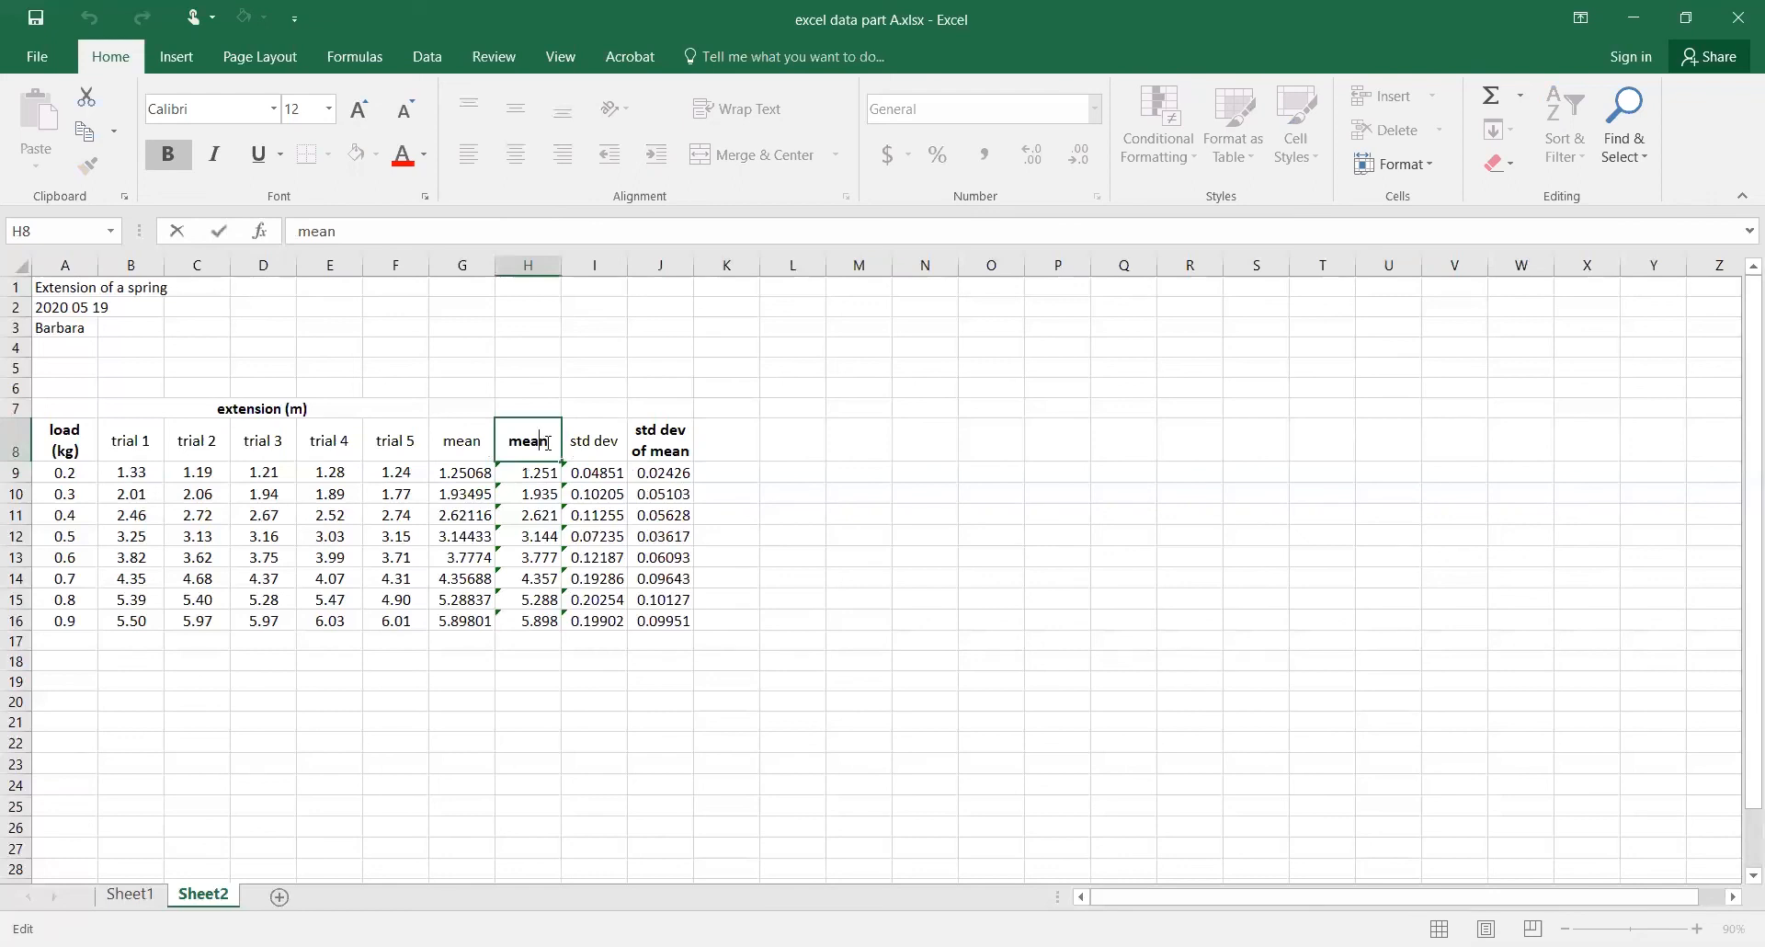
type("(m)")
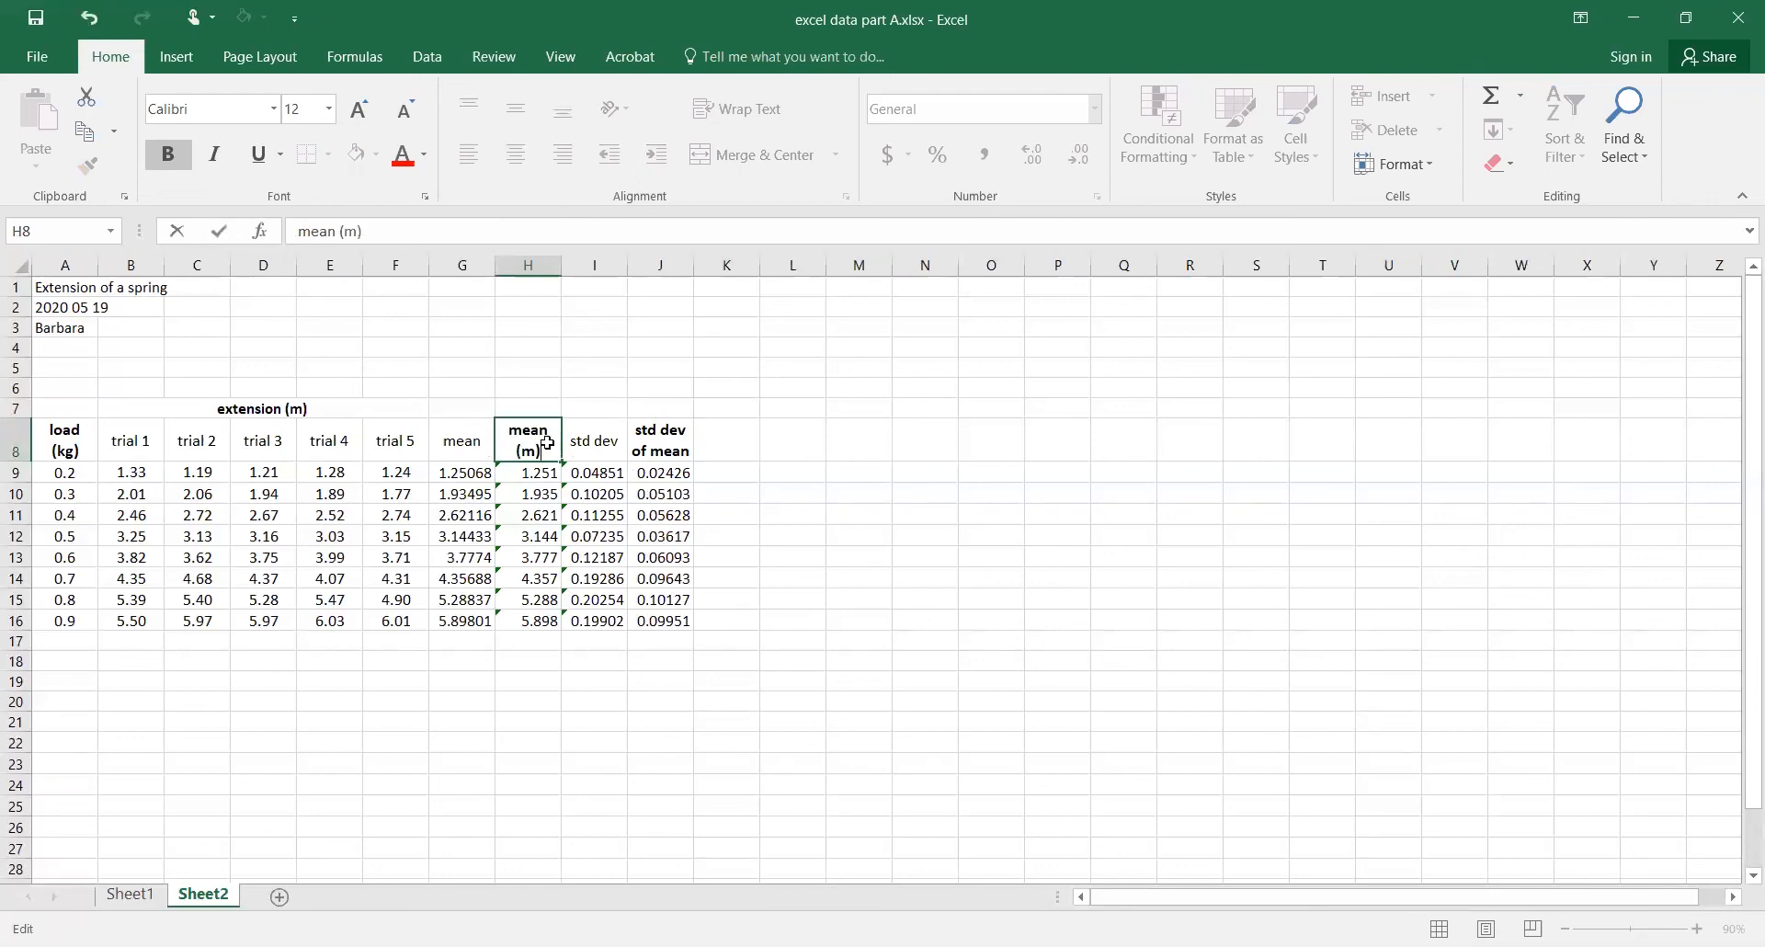
key("Return")
double_click(678, 435)
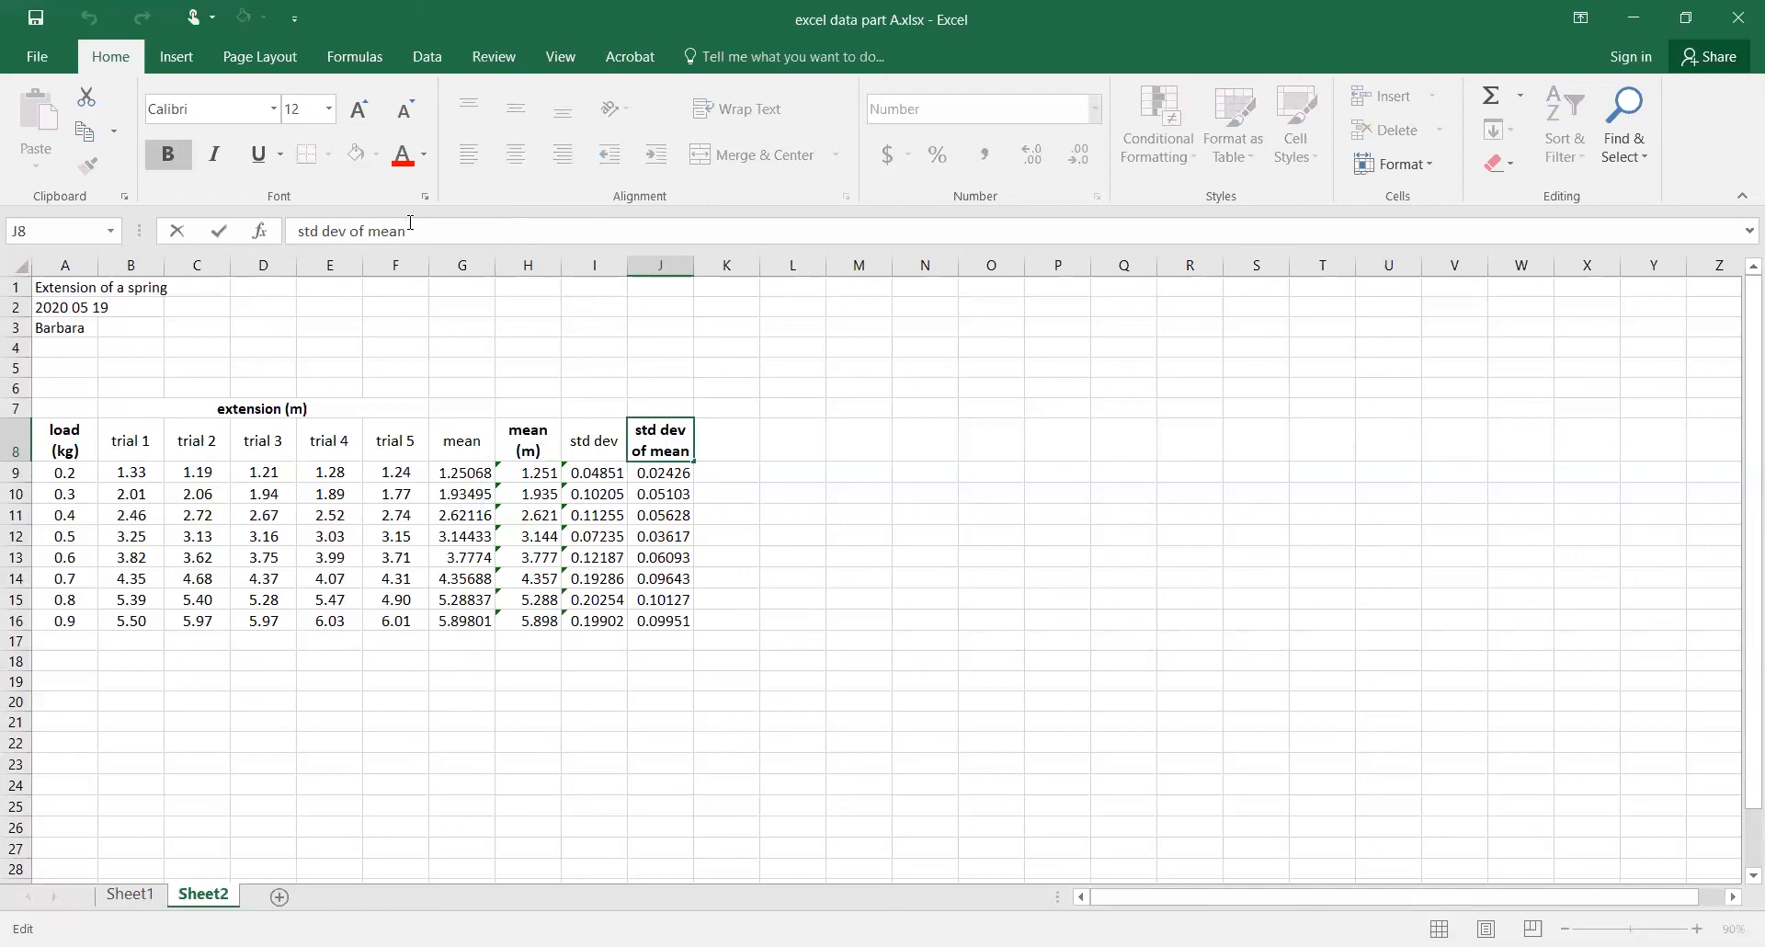
type("(m)")
key("Return")
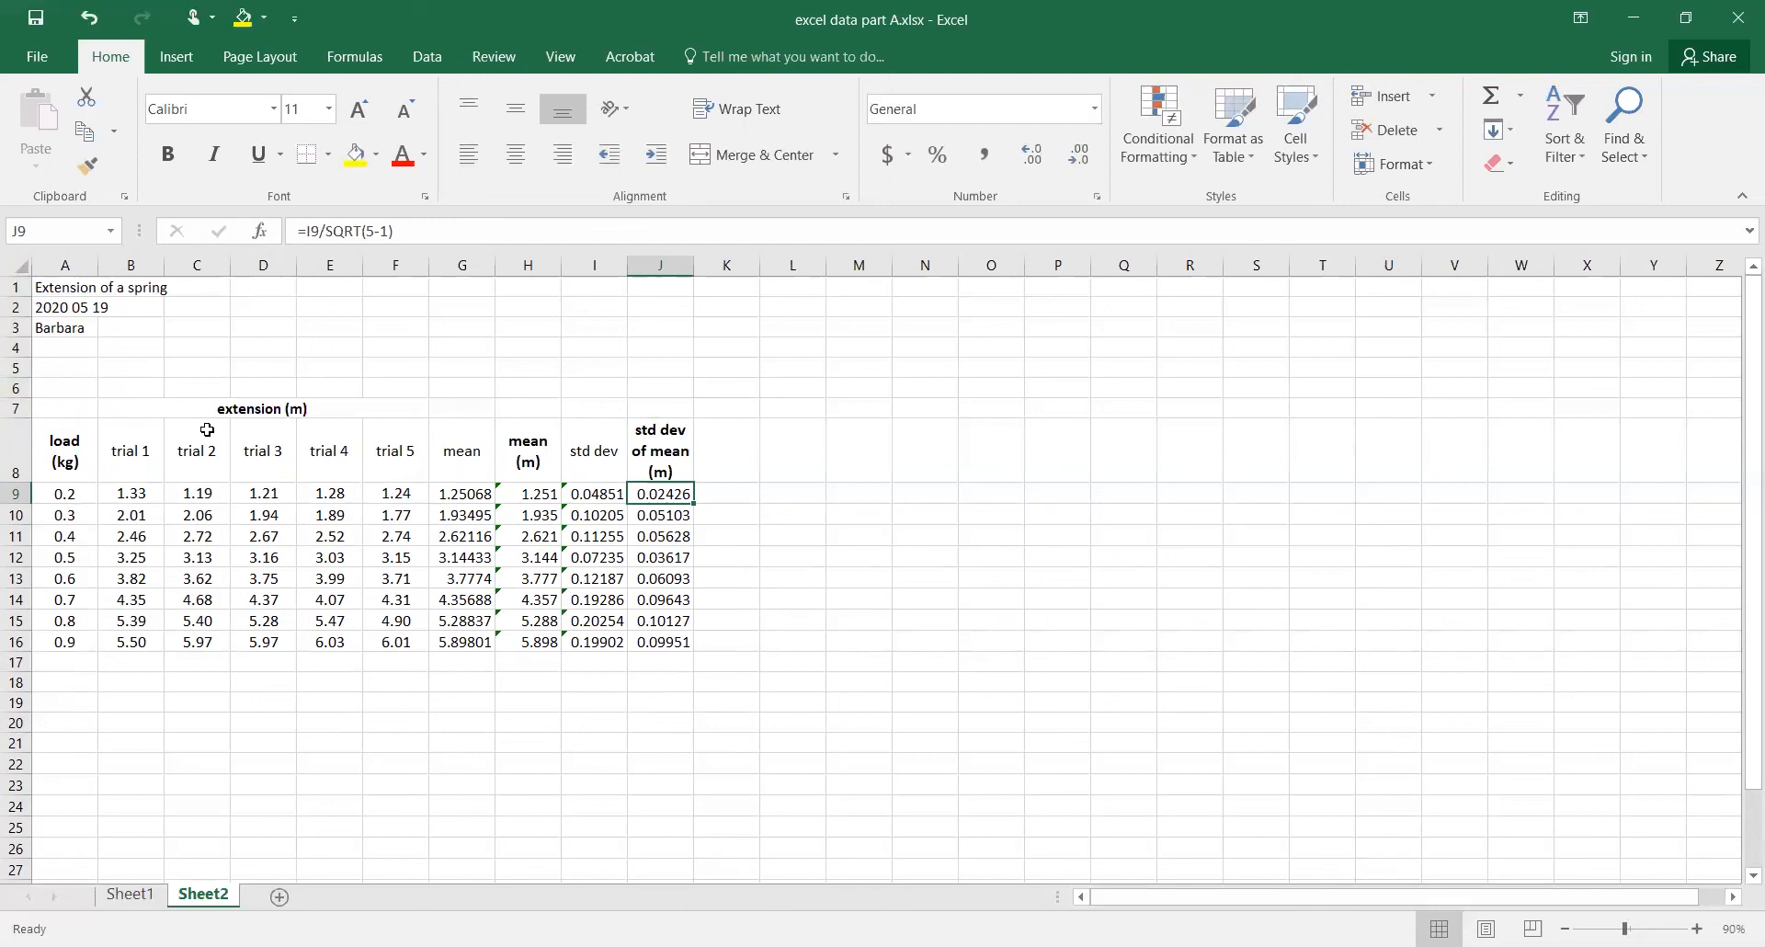
Step: Save the workbook in the Excel demo folder as 2020 05 19 extension data.xlsx, replacing the existing file of that name
left_click(44, 47)
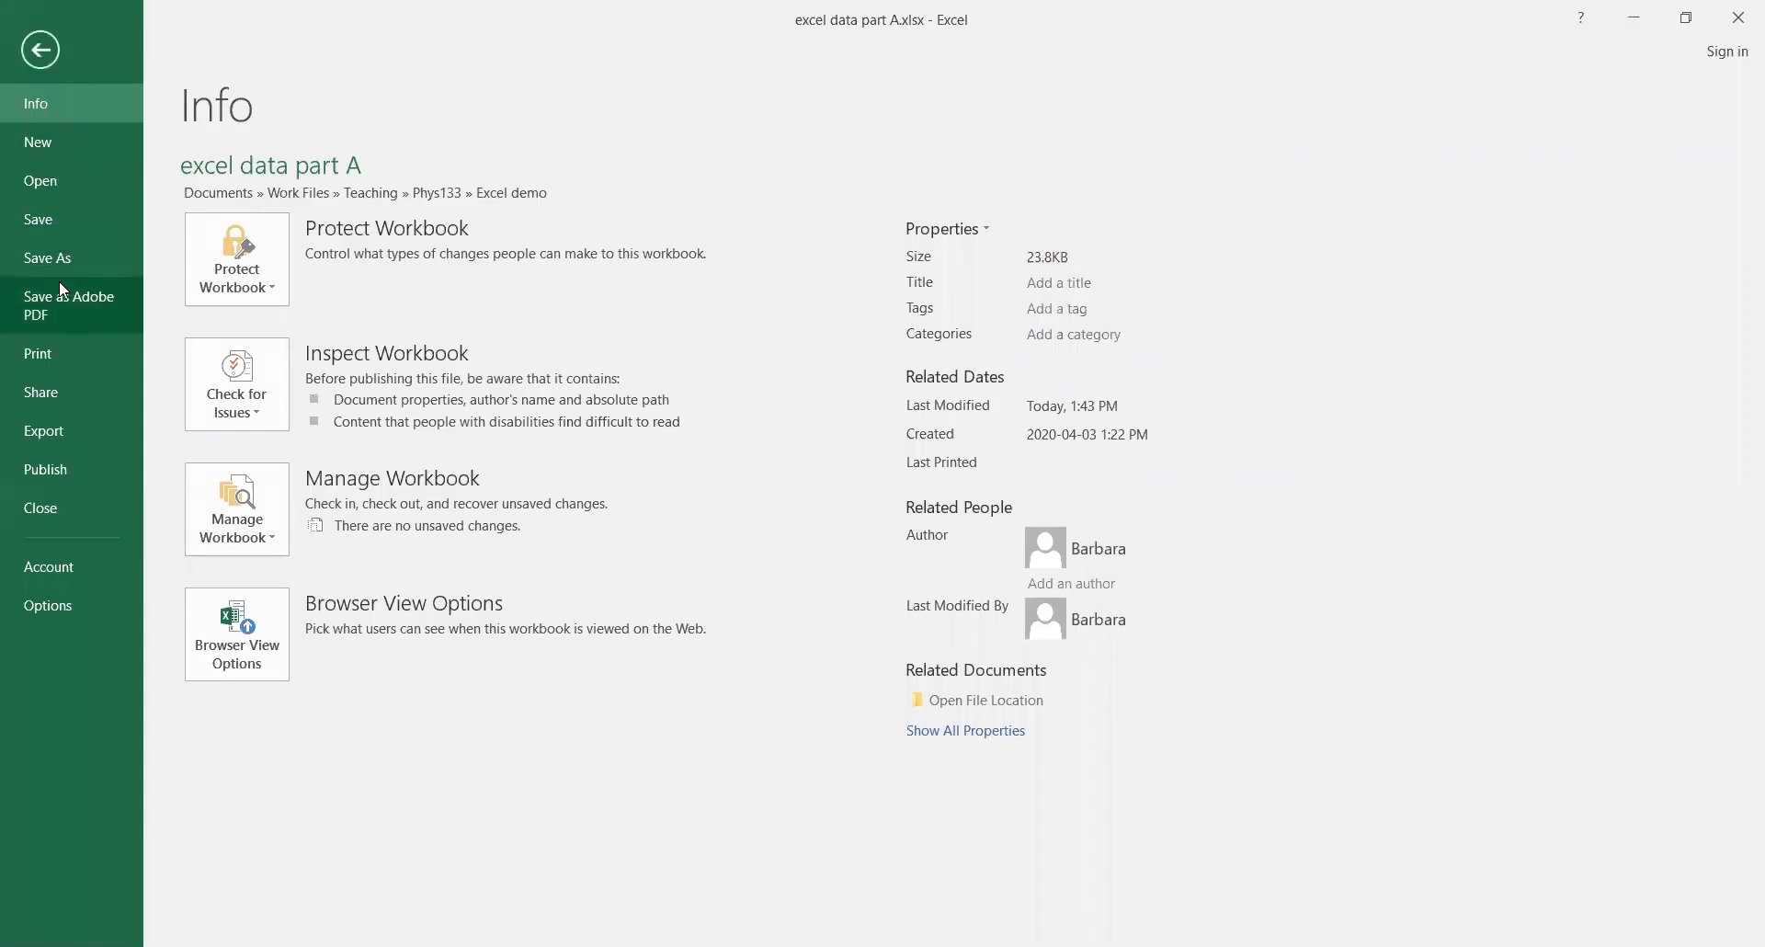
left_click(59, 256)
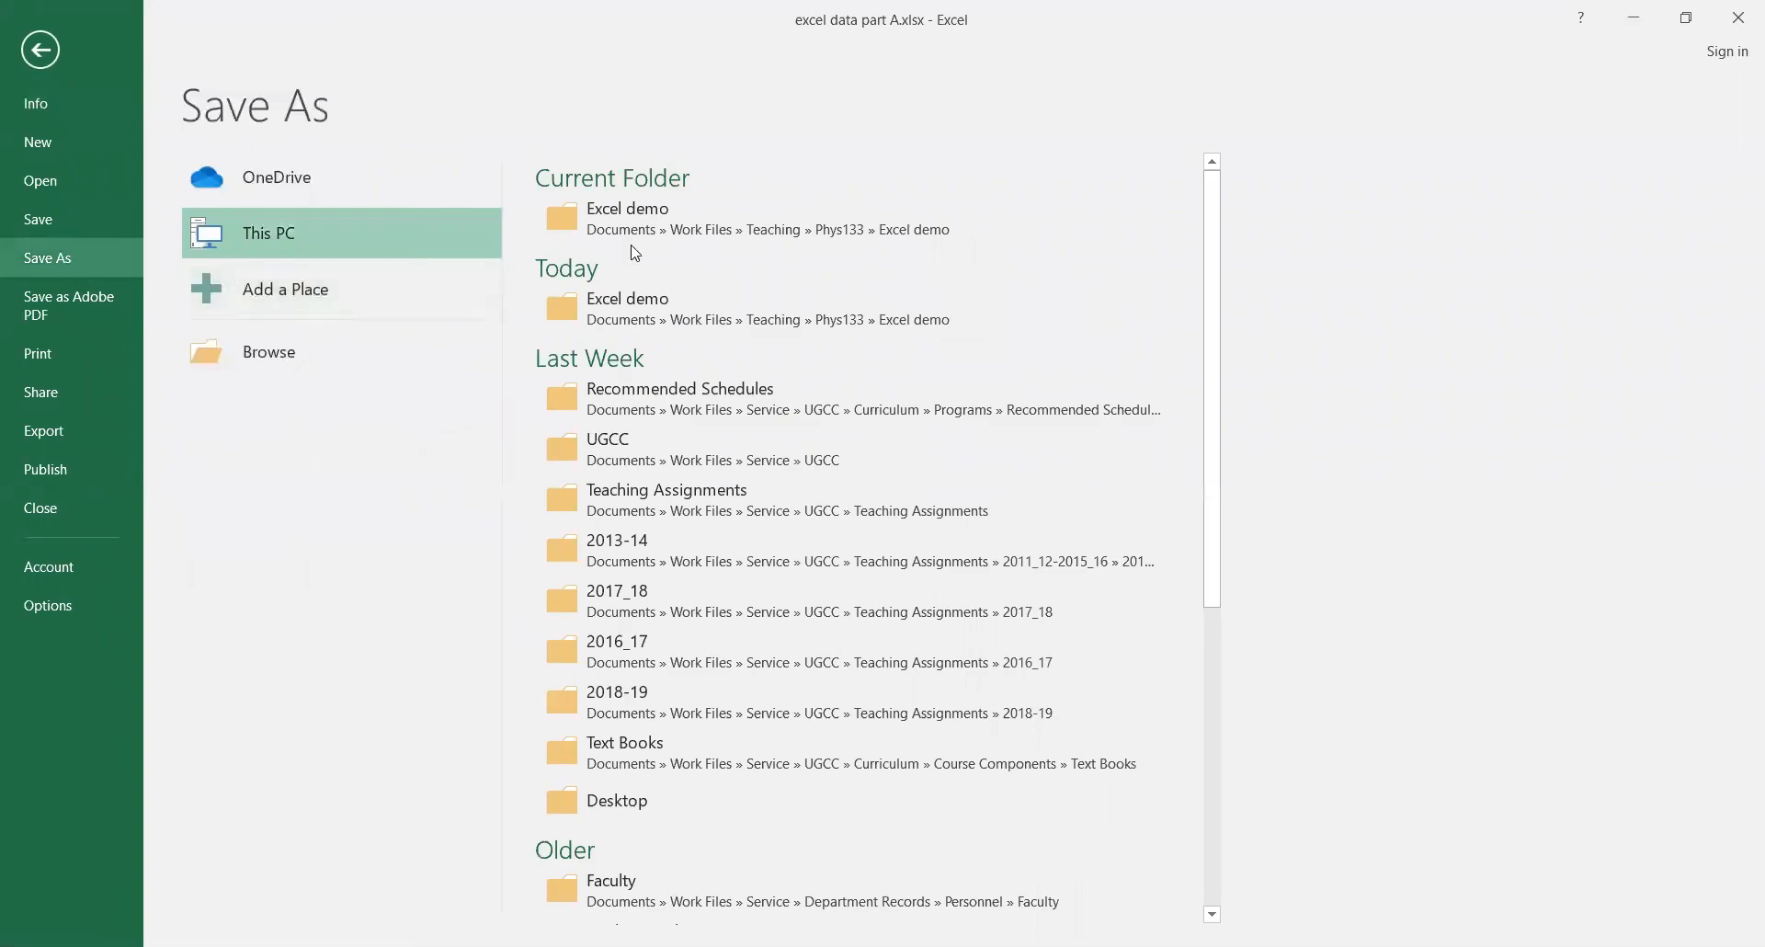
left_click(644, 235)
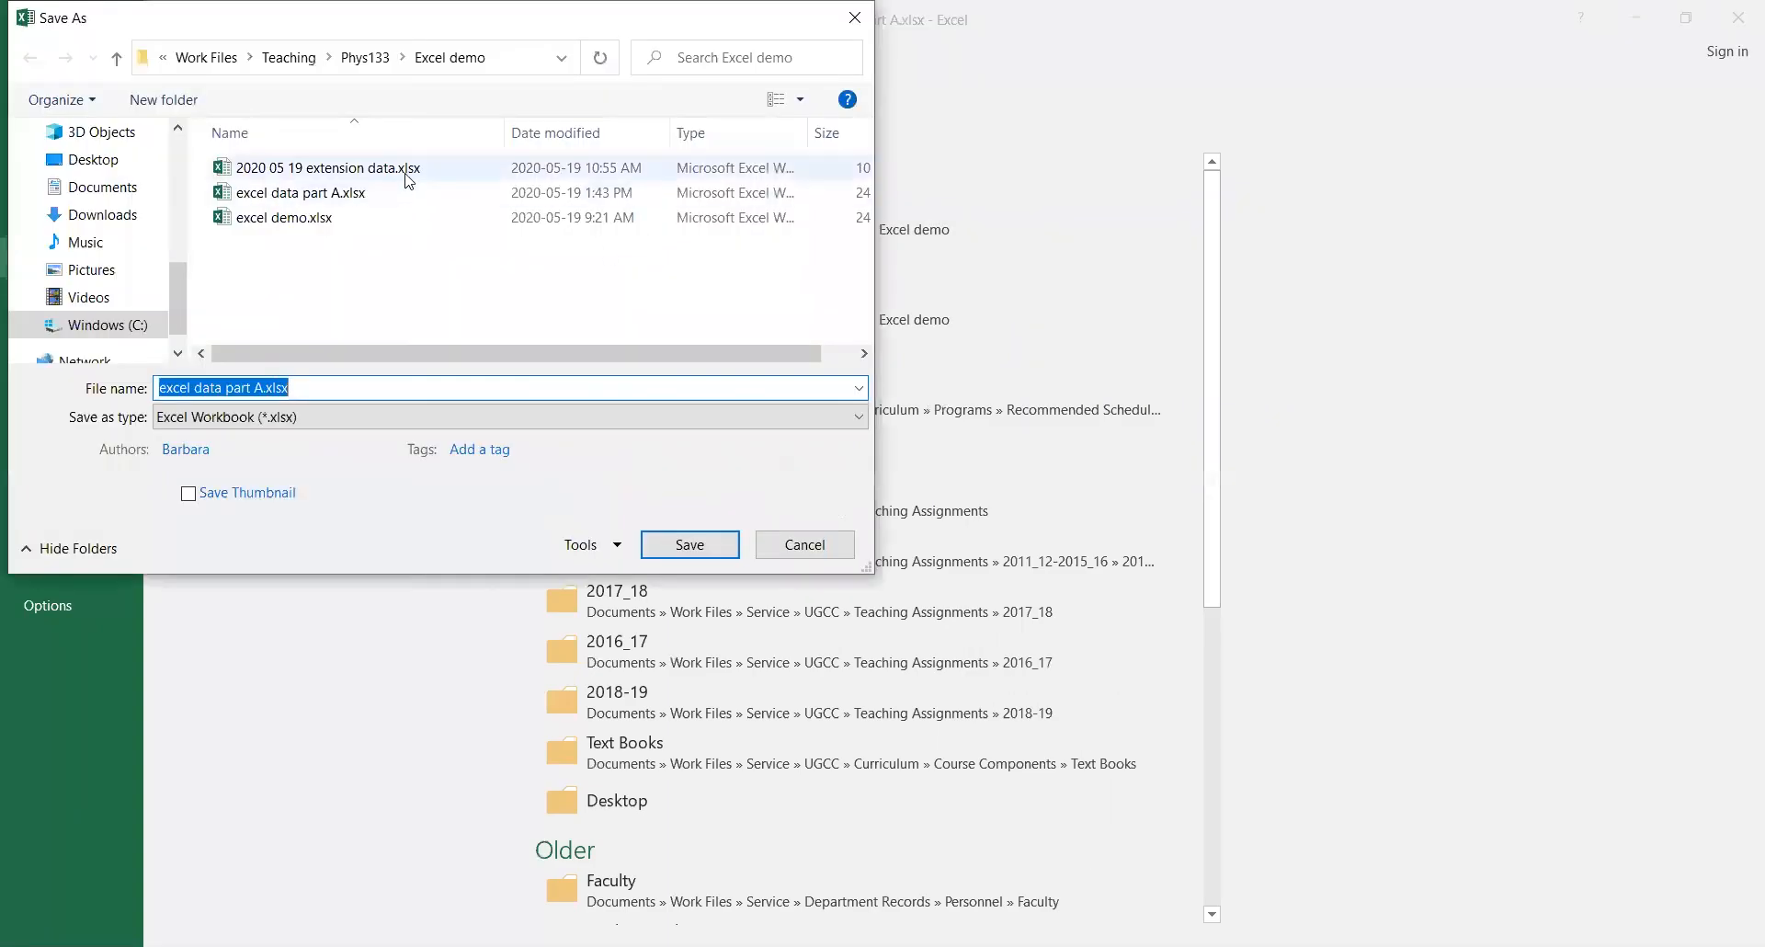
left_click(407, 173)
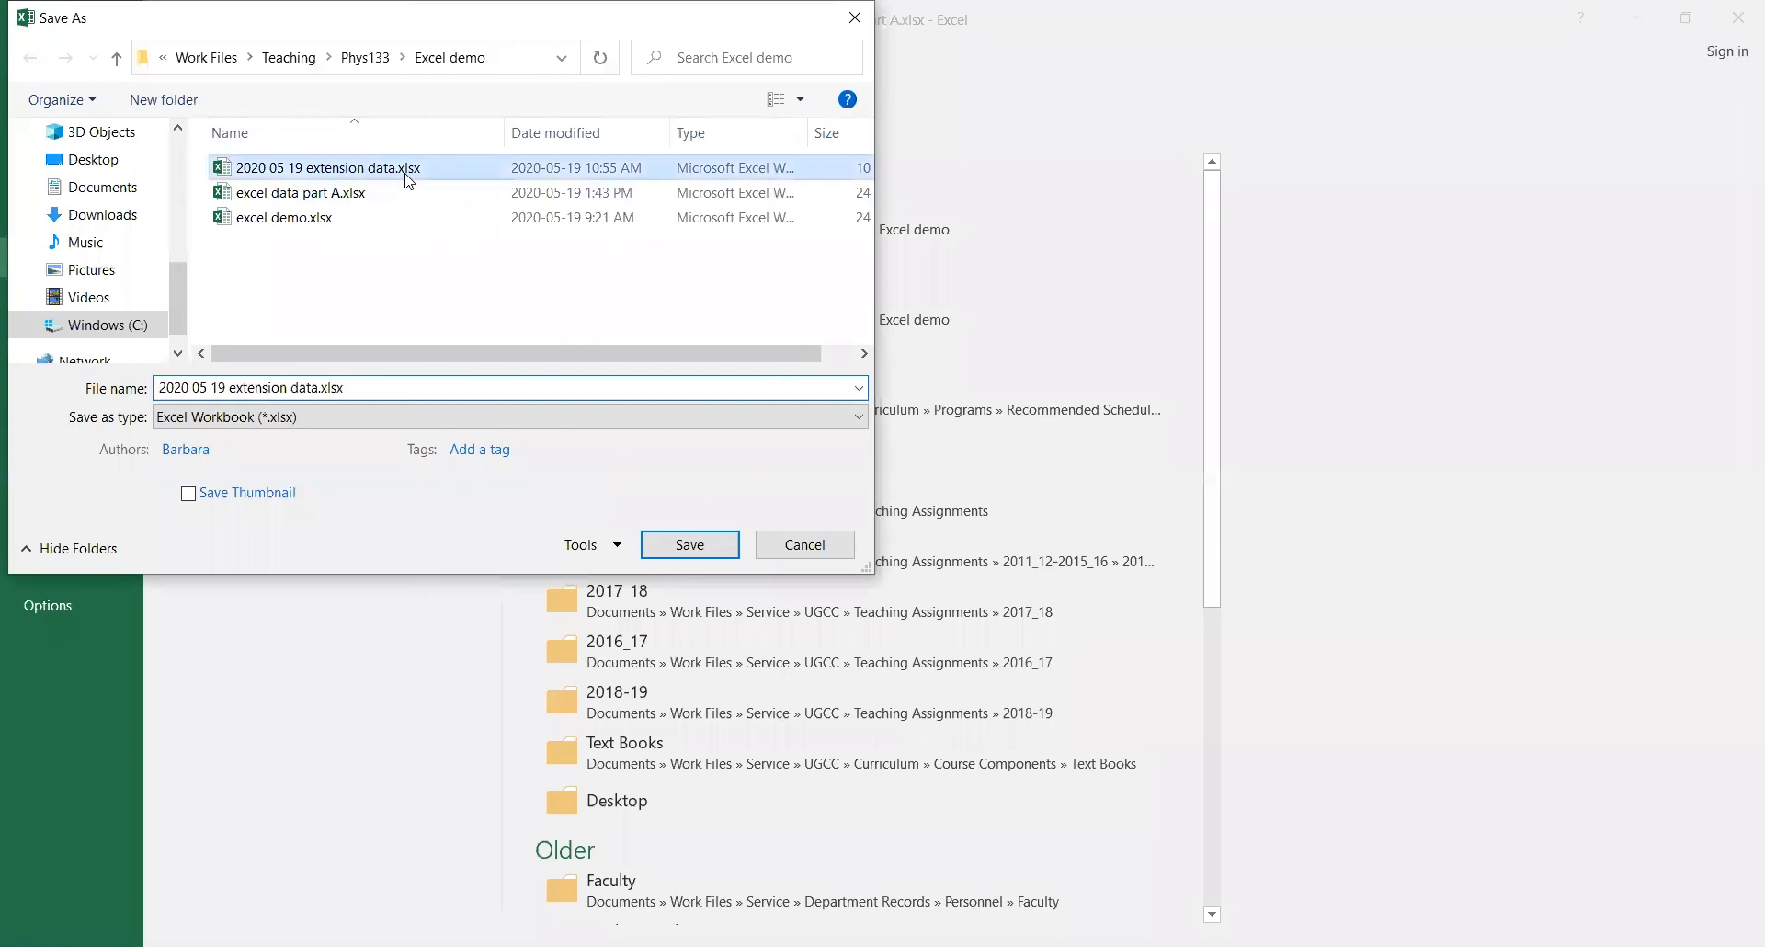
left_click(691, 546)
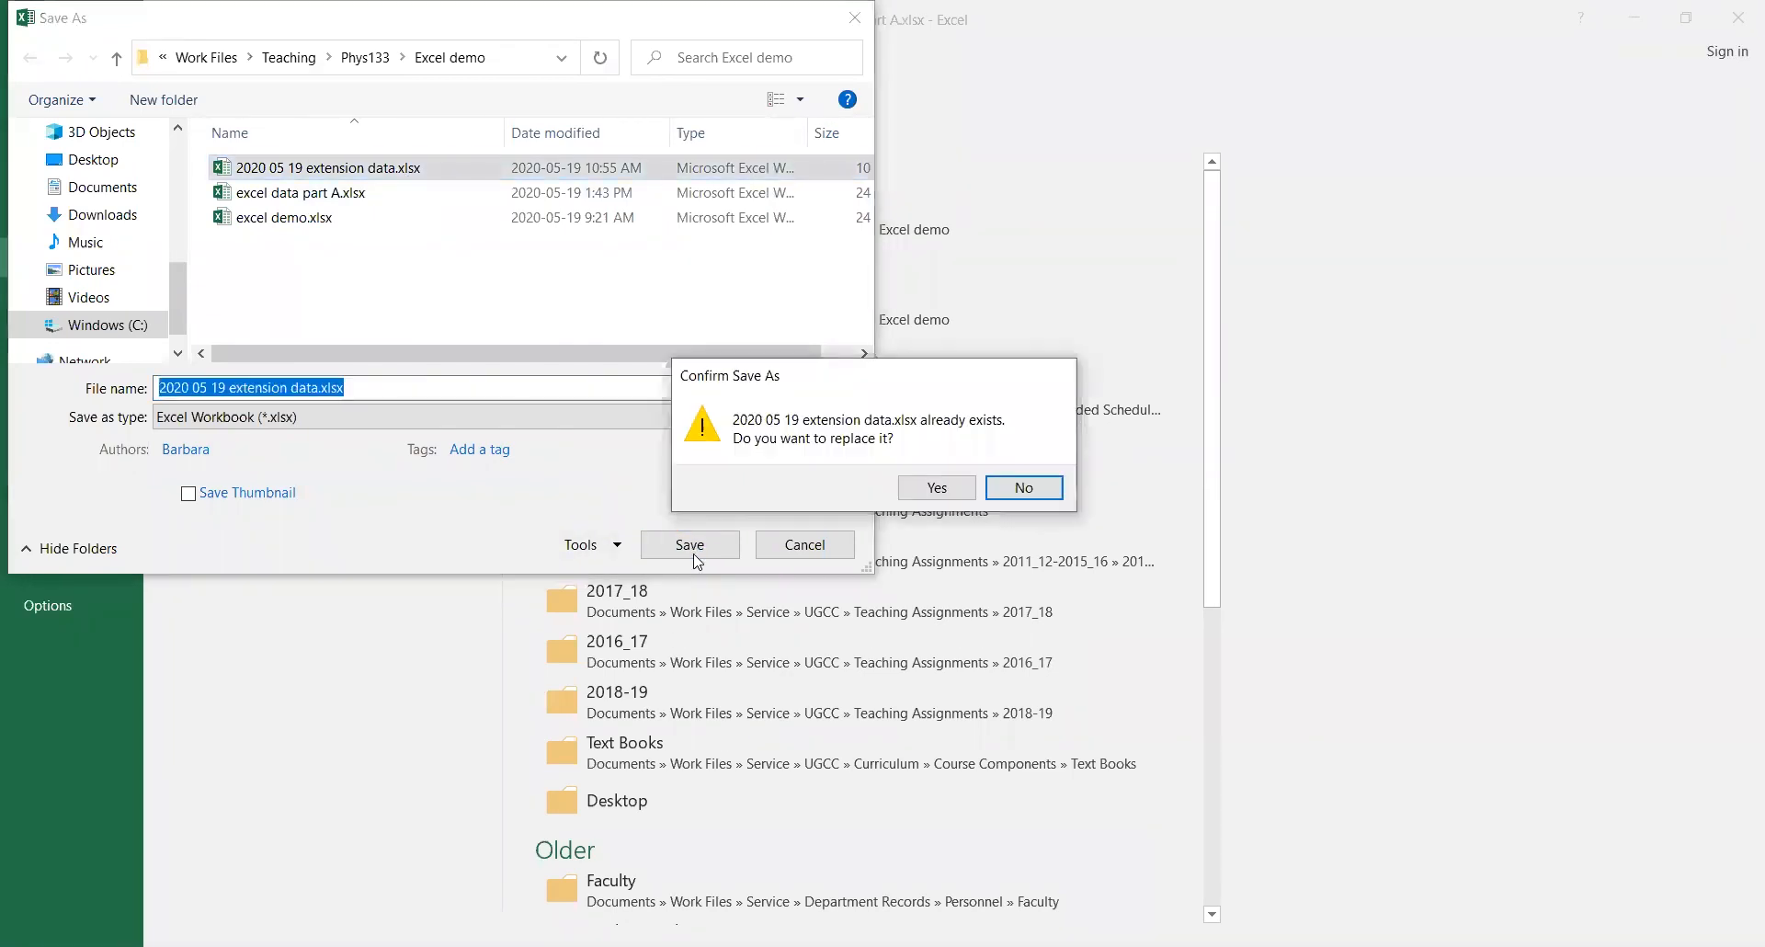
left_click(937, 488)
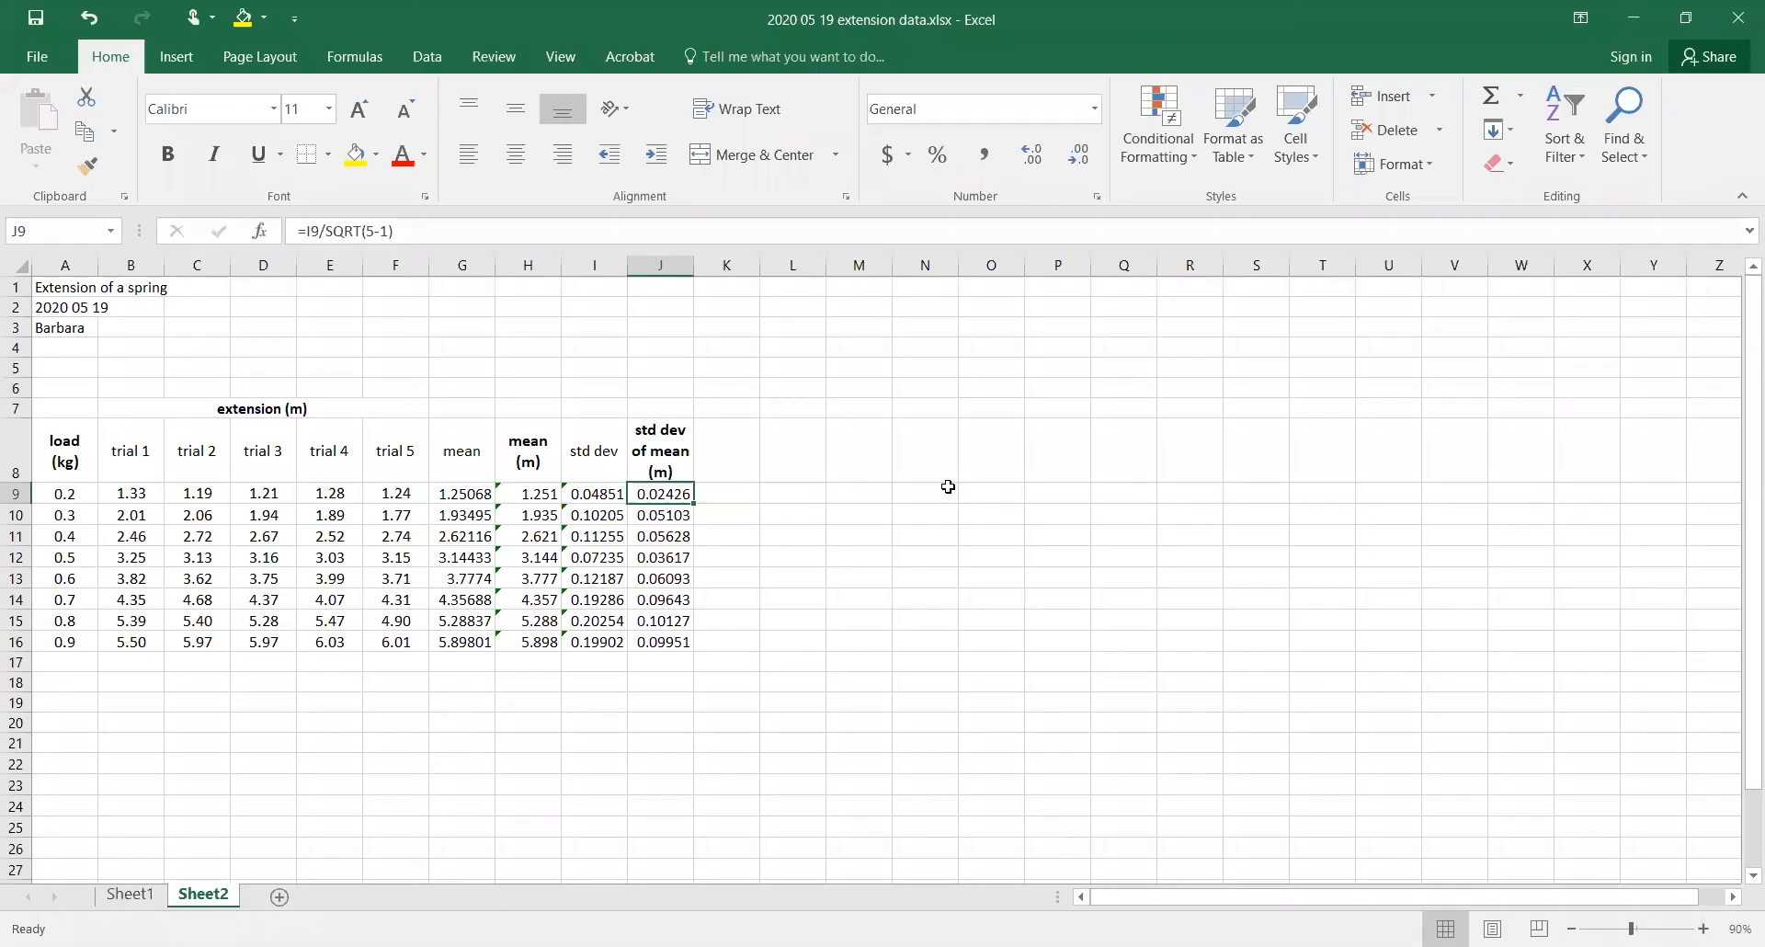